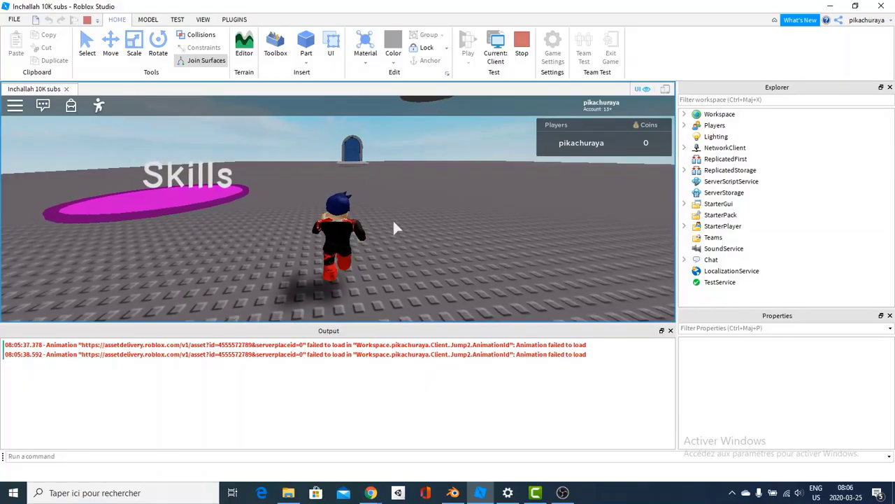
Run the character around the baseplate near the Skills pad and test the double jump
{"action": "key", "text": "w"}
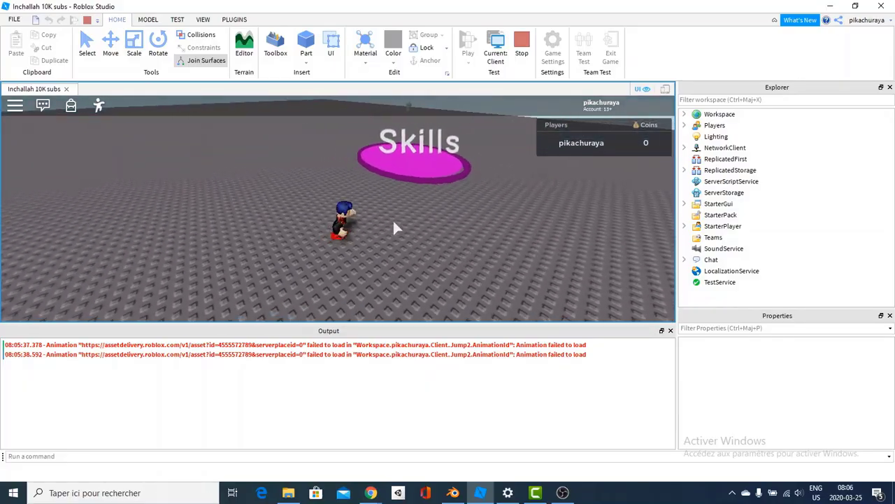
{"action": "key", "text": "d"}
{"action": "key", "text": "space"}
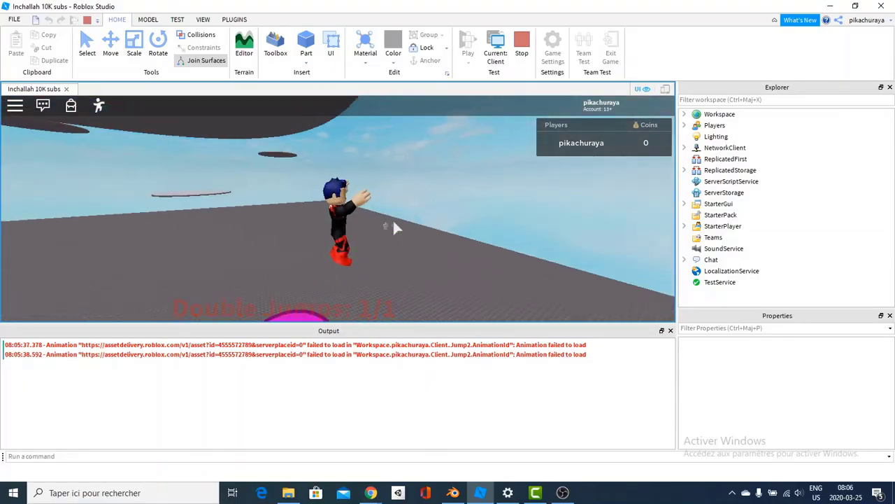
{"action": "key", "text": "w"}
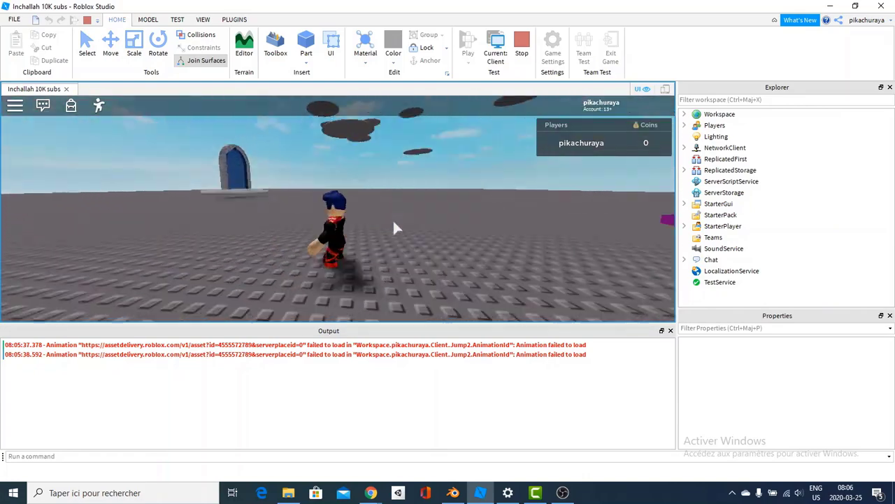
{"action": "key", "text": "space"}
{"action": "key", "text": "w"}
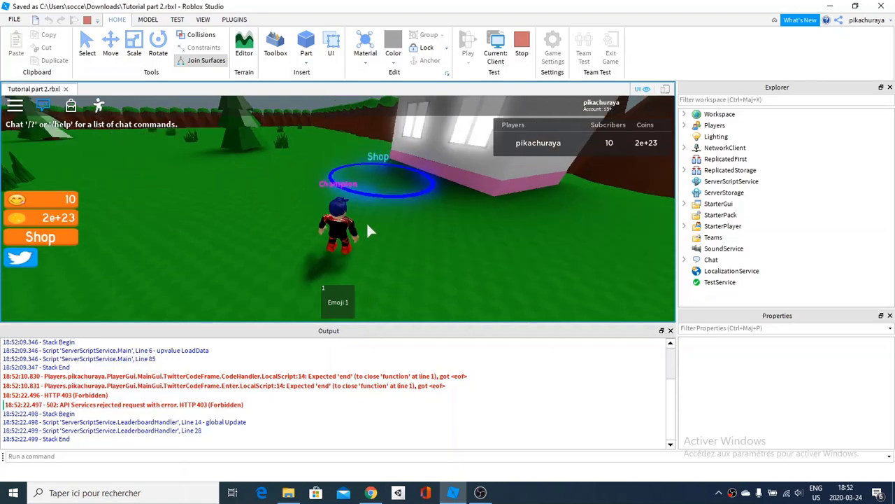
Run the character across the grass near the Shop ring and view the shop building
{"action": "key", "text": "w"}
{"action": "right_click_drag", "start_coordinate": [367, 224], "coordinate": [362, 224]}
{"action": "key", "text": "s"}
{"action": "key", "text": "d"}
{"action": "key", "text": "w"}
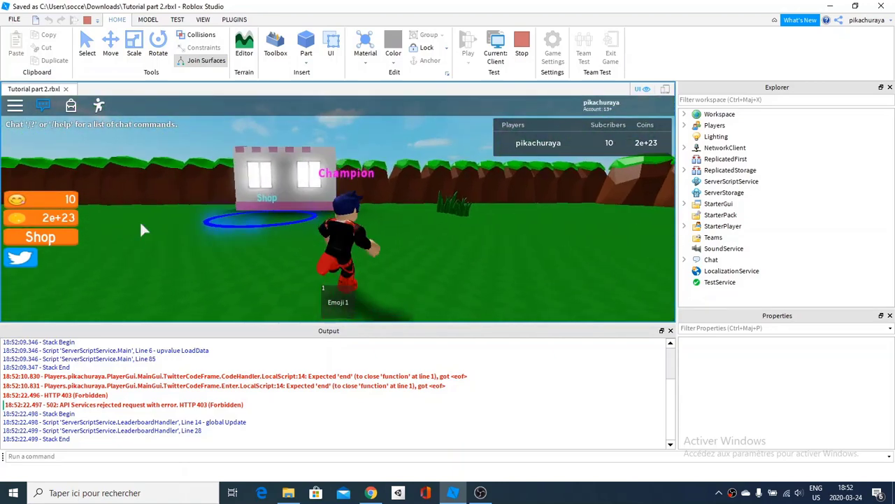
{"action": "right_click_drag", "start_coordinate": [203, 226], "coordinate": [203, 225]}
Equip the Emoji 1 tool and use it once while running near the shop
{"action": "key", "text": "1"}
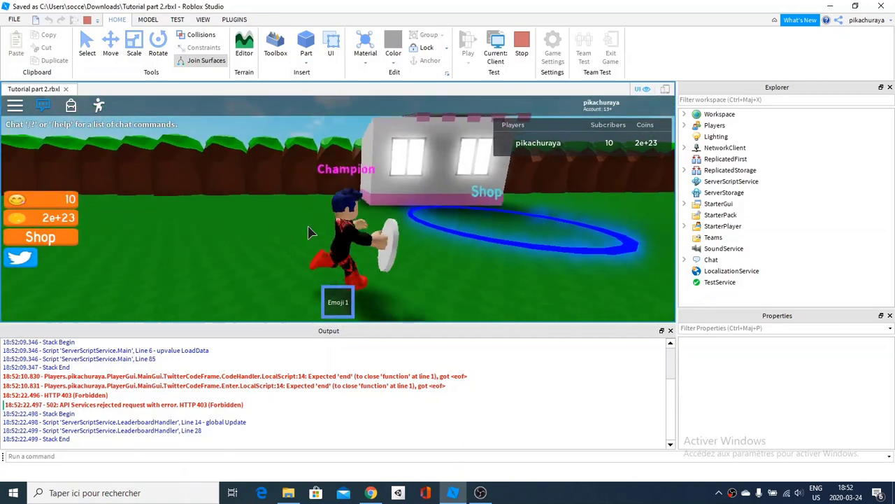
{"action": "left_click", "coordinate": [310, 231]}
{"action": "key", "text": "s"}
{"action": "key", "text": "d"}
{"action": "key", "text": "w"}
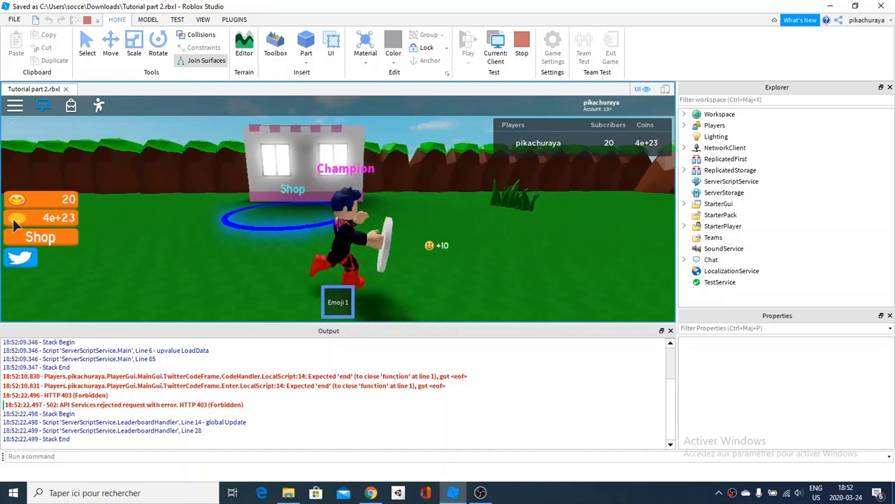
Open the in-game shop, browse from Emoji 1 to Emoji 2, and close the shop
{"action": "key", "text": "a"}
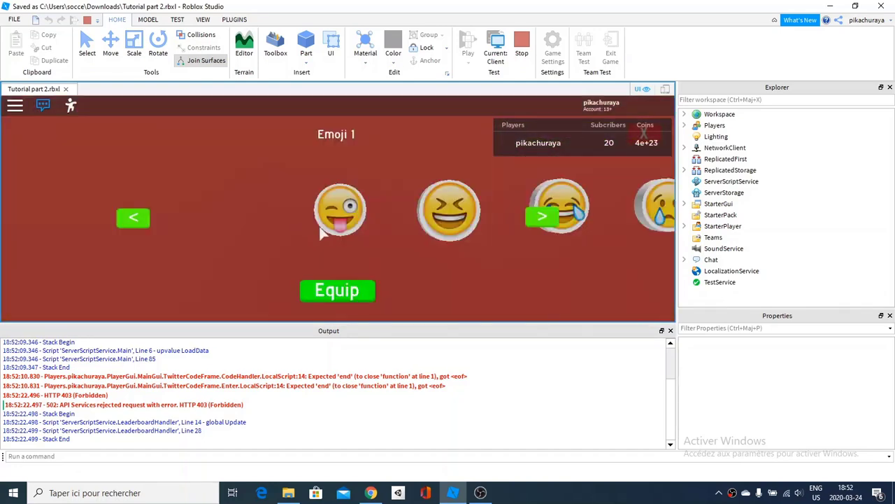
{"action": "left_click", "coordinate": [542, 216]}
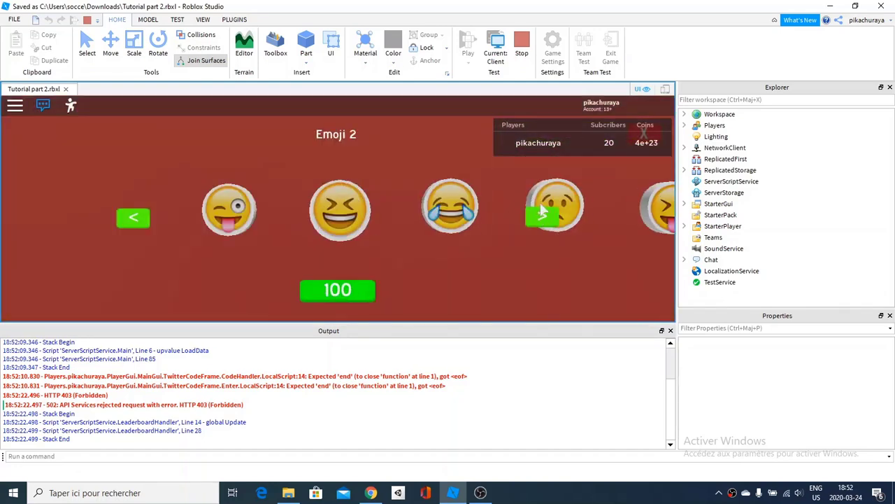
{"action": "left_click", "coordinate": [642, 132]}
Run the character around the shop building and through the trees, and end the playtest
{"action": "key", "text": "s"}
{"action": "key", "text": "d"}
{"action": "right_click_drag", "start_coordinate": [398, 224], "coordinate": [399, 224]}
{"action": "key", "text": "w"}
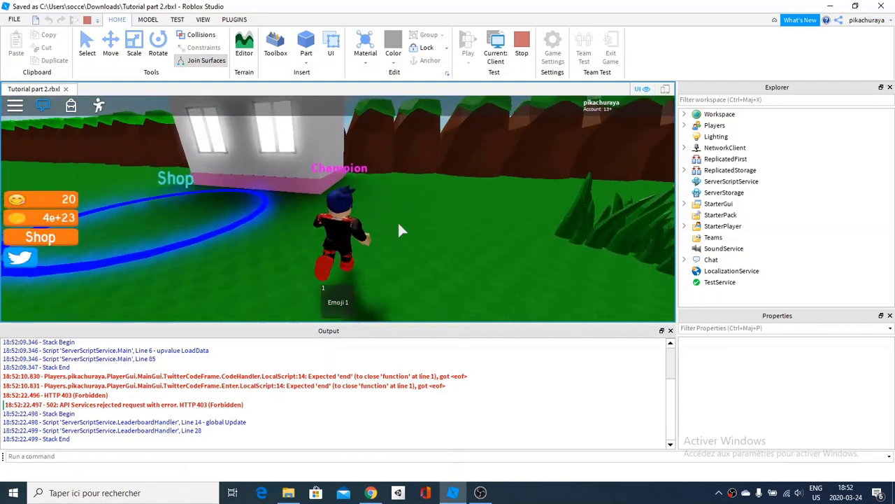
{"action": "key", "text": "w"}
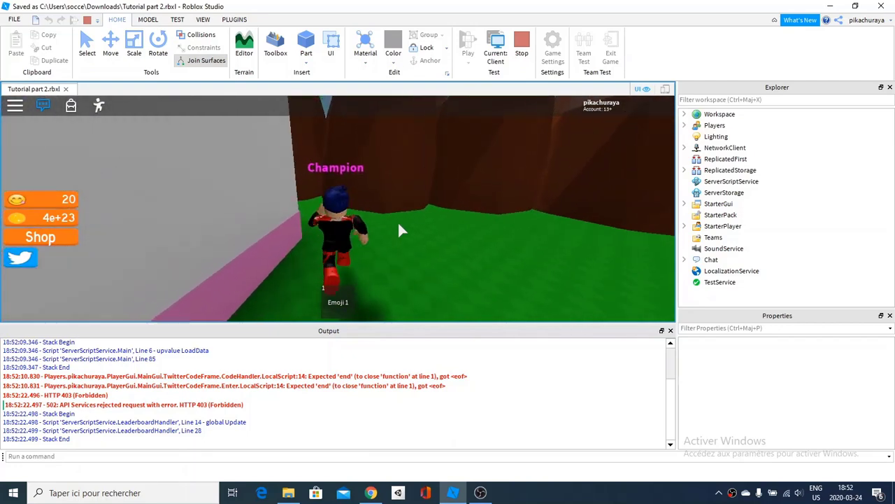
{"action": "key", "text": "w"}
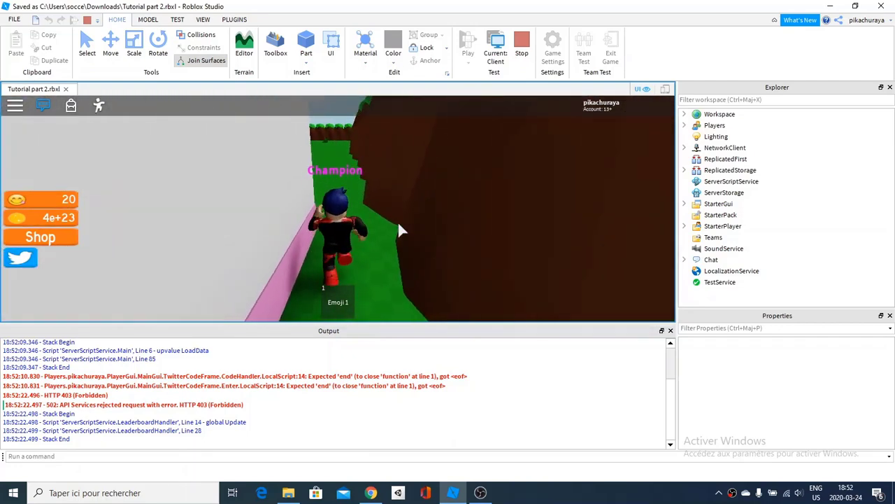
{"action": "key", "text": "w"}
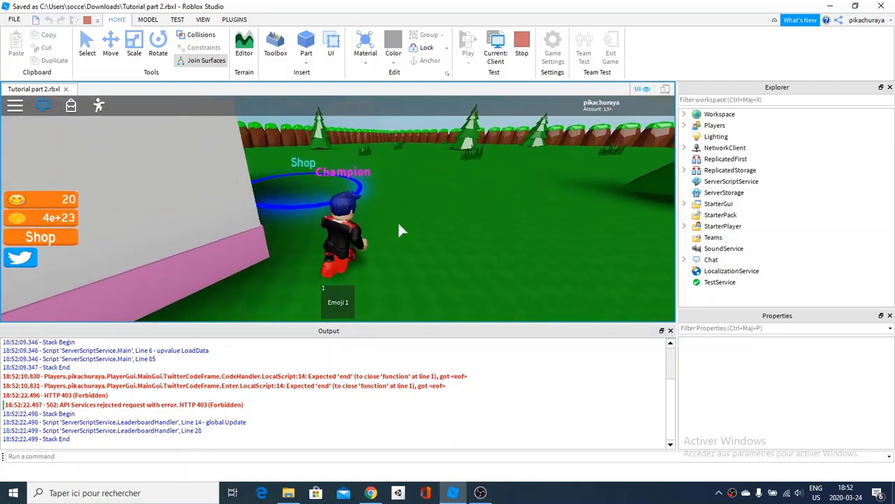
{"action": "key", "text": "w"}
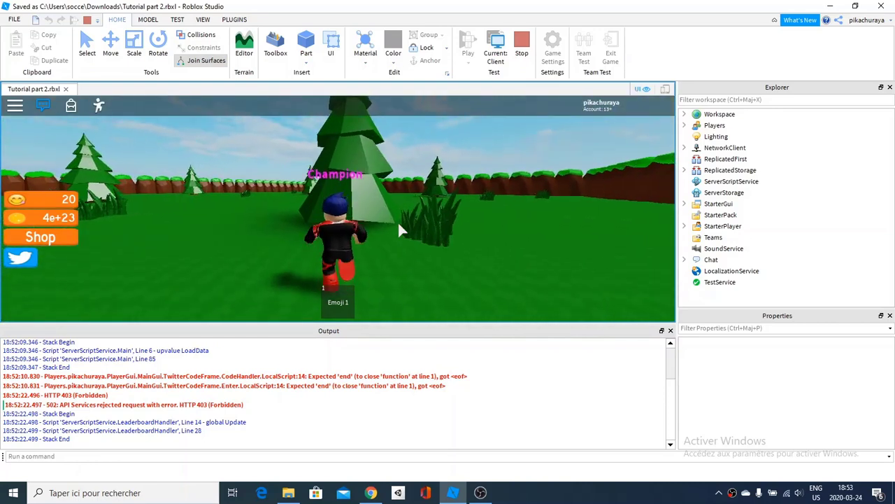
{"action": "key", "text": "w"}
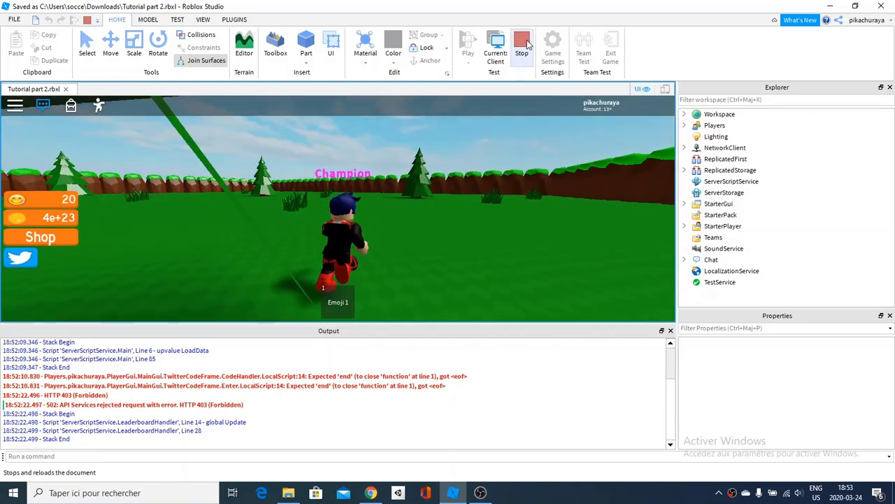
{"action": "left_click", "coordinate": [522, 46]}
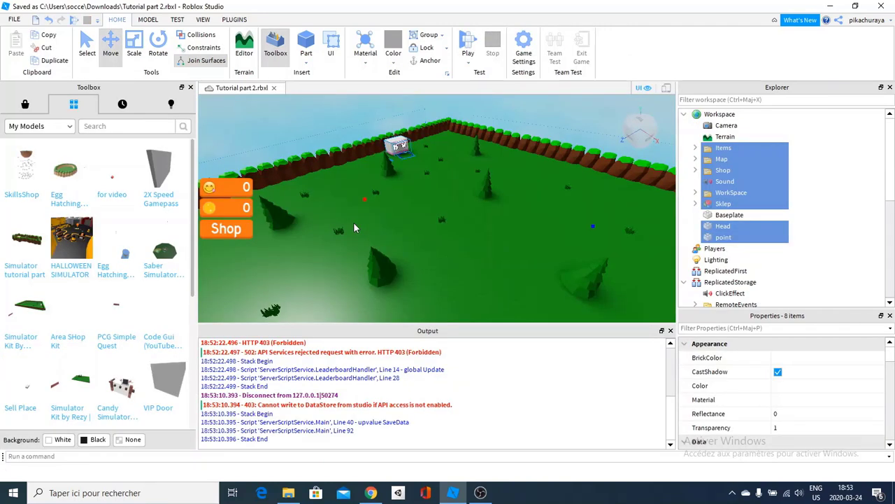
Examine the simulator map around the shop building and look through the Explorer hierarchy
{"action": "right_click_drag", "start_coordinate": [391, 222], "coordinate": [416, 169]}
{"action": "left_click", "coordinate": [416, 172]}
{"action": "key", "text": "w"}
{"action": "key", "text": "w"}
{"action": "key", "text": "w"}
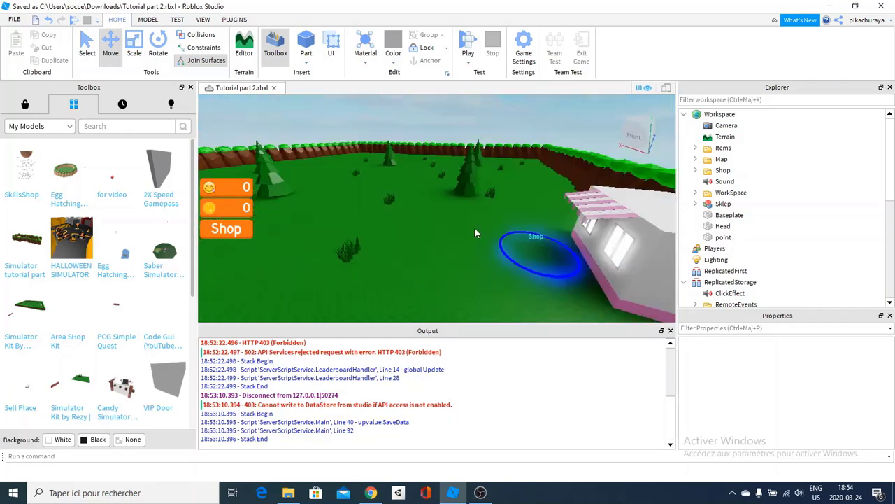
{"action": "right_click_drag", "start_coordinate": [405, 201], "coordinate": [405, 201]}
{"action": "scroll", "coordinate": [405, 206], "scroll_direction": "up", "scroll_amount": 2}
{"action": "scroll", "coordinate": [761, 238], "scroll_direction": "down", "scroll_amount": 2}
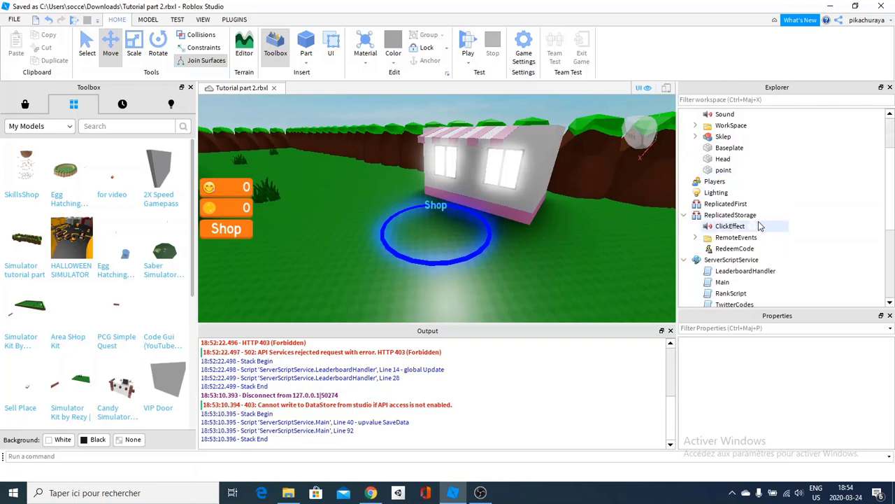
{"action": "scroll", "coordinate": [750, 226], "scroll_direction": "up", "scroll_amount": 1}
{"action": "scroll", "coordinate": [747, 226], "scroll_direction": "up", "scroll_amount": 1}
Inspect the Handle of item 1 in the Workspace Items folder by focusing the view on it, and collapse the folder
{"action": "left_click", "coordinate": [696, 149]}
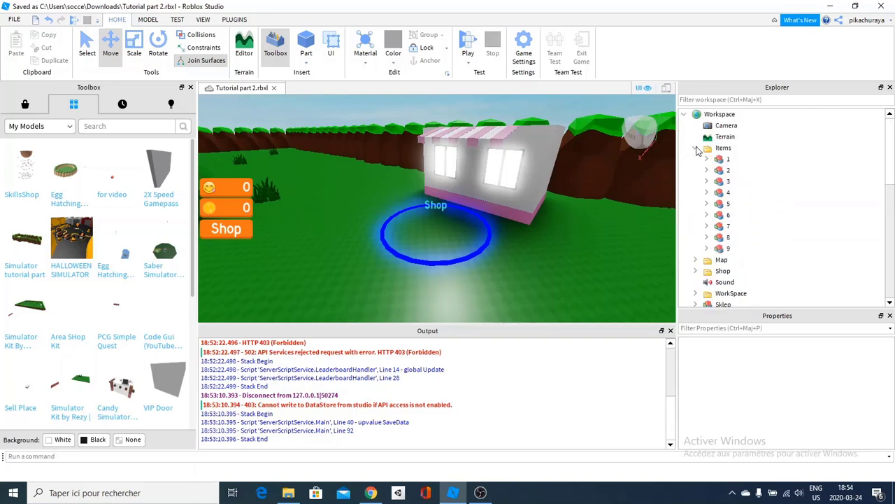
{"action": "left_click", "coordinate": [707, 159]}
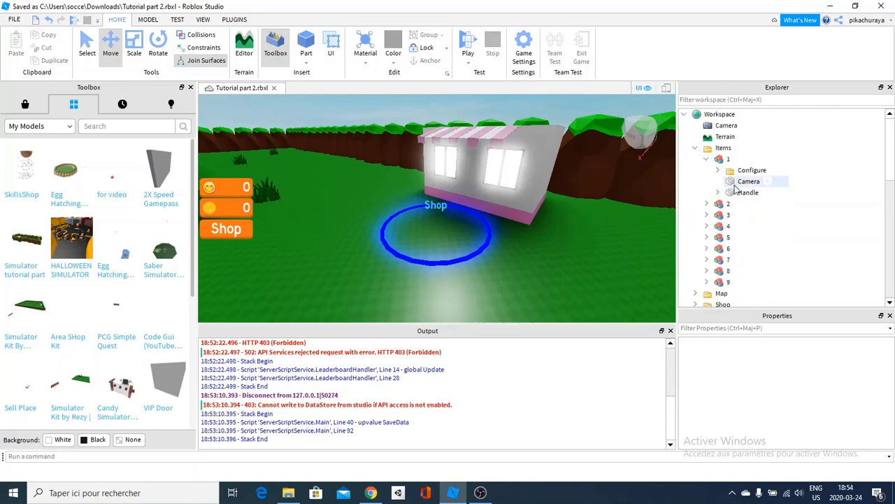
{"action": "left_click", "coordinate": [746, 192]}
{"action": "key", "text": "f"}
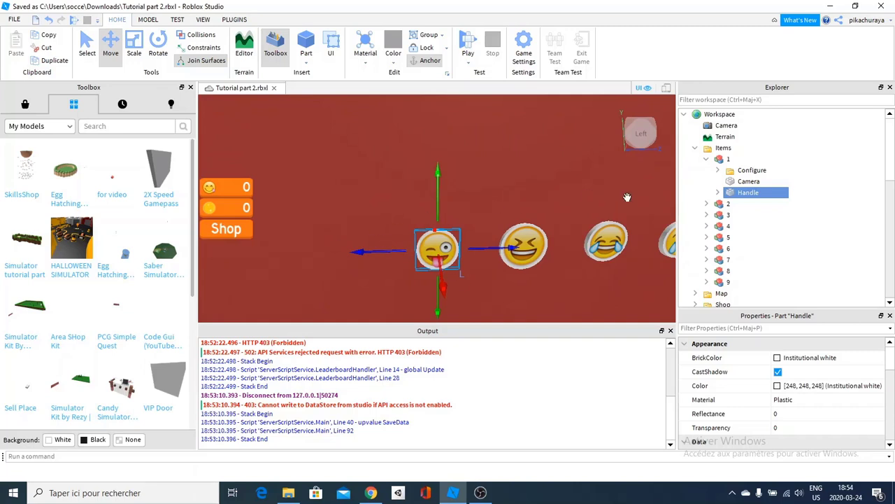
{"action": "left_click", "coordinate": [706, 158]}
{"action": "left_click", "coordinate": [695, 147]}
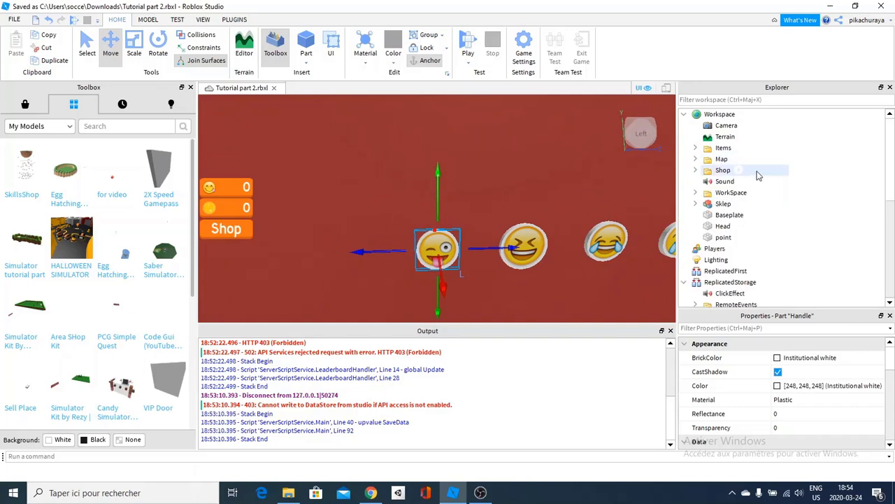
Inspect the contents of the Emoji 1 tool in the ServerStorage Items folder and focus the view on its Handle
{"action": "scroll", "coordinate": [739, 183], "scroll_direction": "down", "scroll_amount": 5}
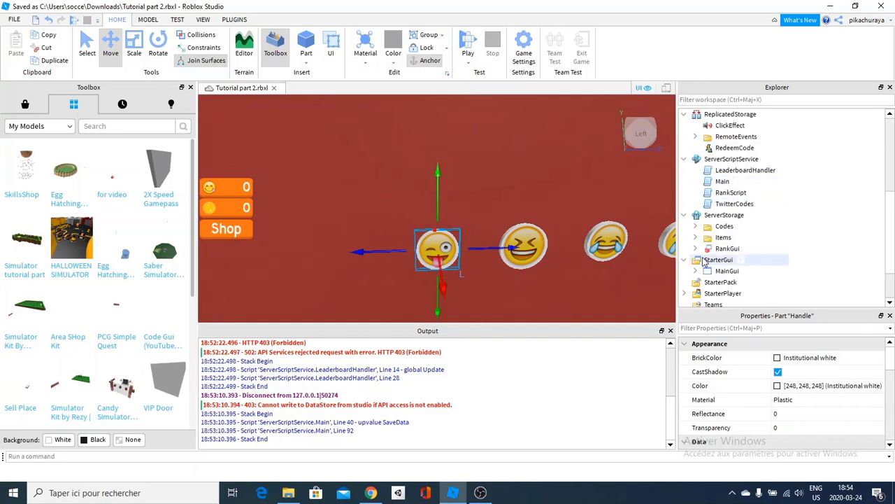
{"action": "left_click", "coordinate": [695, 237]}
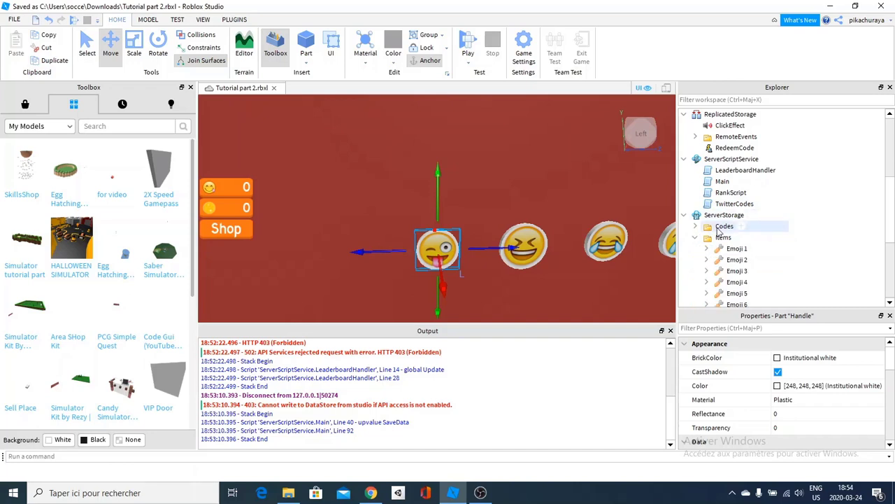
{"action": "scroll", "coordinate": [717, 227], "scroll_direction": "down", "scroll_amount": 2}
{"action": "left_click", "coordinate": [738, 181]}
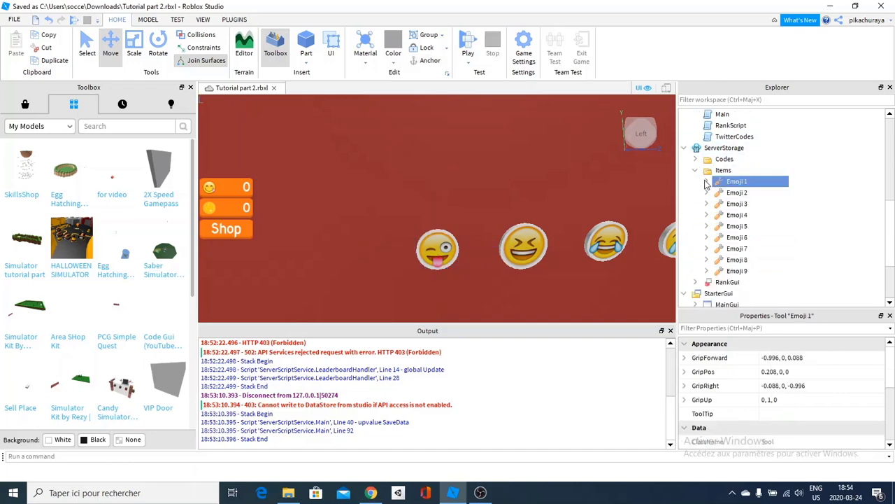
{"action": "left_click", "coordinate": [705, 181]}
{"action": "left_click", "coordinate": [746, 226]}
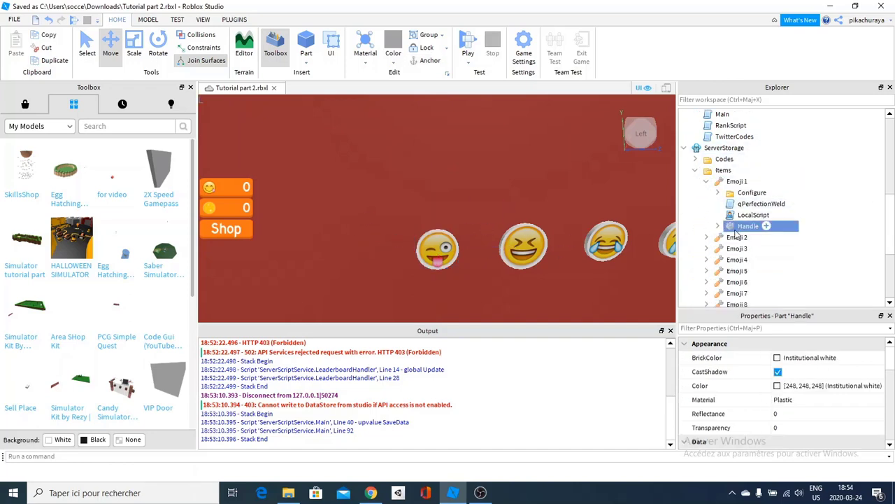
{"action": "key", "text": "w"}
{"action": "right_click_drag", "start_coordinate": [494, 168], "coordinate": [486, 169]}
{"action": "key", "text": "f"}
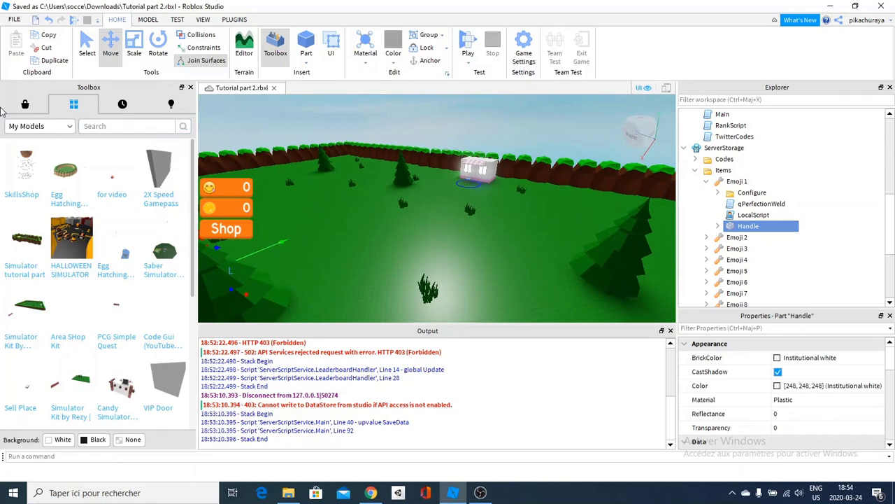
Search the Toolbox marketplace models for "sword"
{"action": "left_click", "coordinate": [24, 104]}
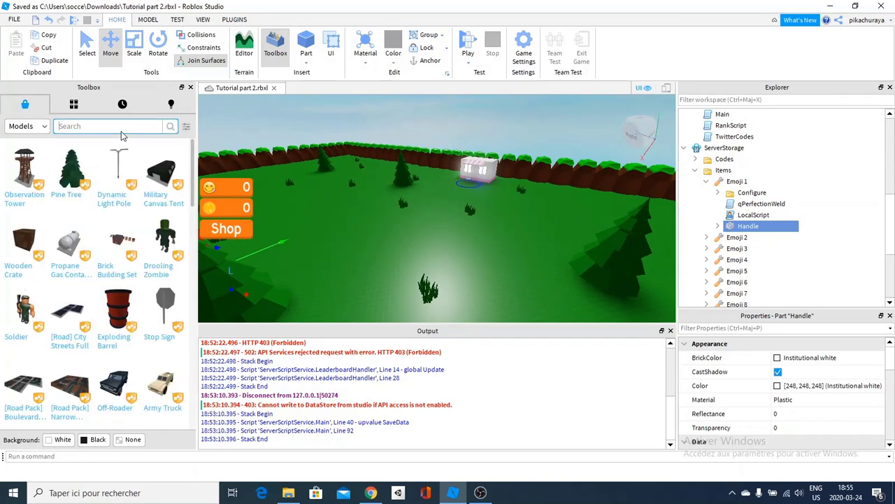
{"action": "type", "text": "e"}
{"action": "key", "text": "BackSpace"}
{"action": "type", "text": "sword"}
{"action": "key", "text": "Return"}
{"action": "scroll", "coordinate": [418, 224], "scroll_direction": "up", "scroll_amount": 2}
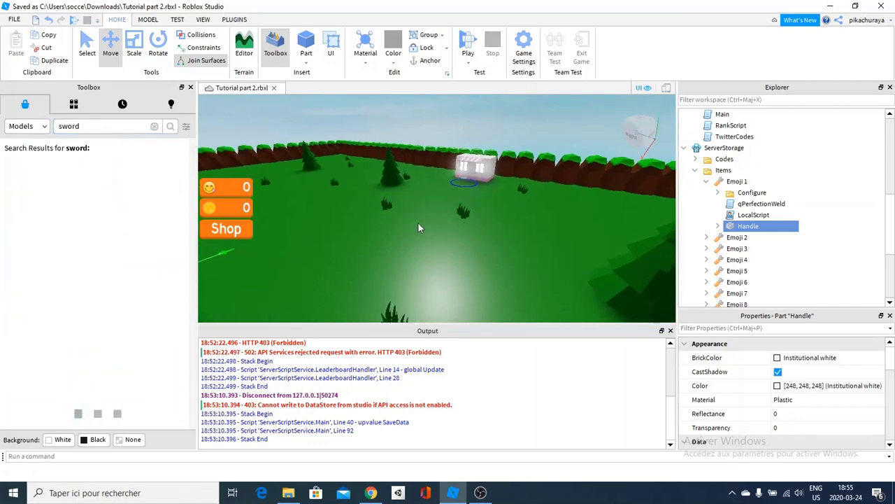
Try out the Diamond Sword model from the search results in the map and delete it again
{"action": "right_click_drag", "start_coordinate": [418, 223], "coordinate": [418, 223]}
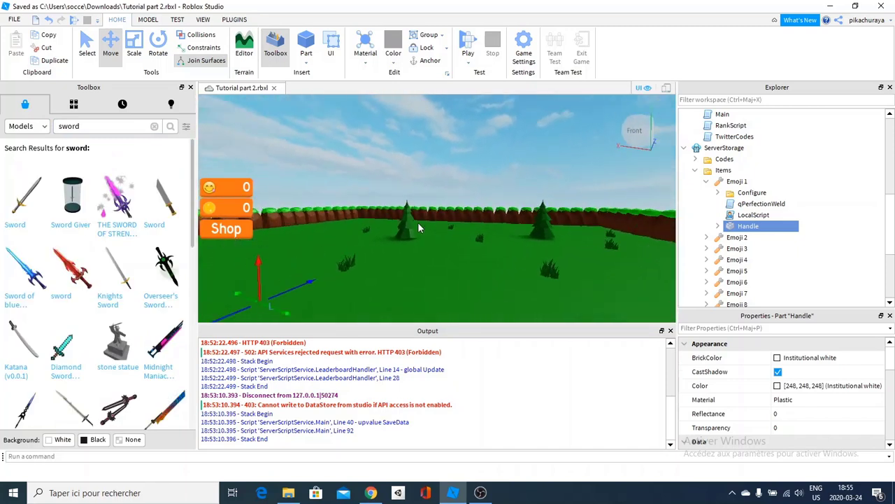
{"action": "scroll", "coordinate": [417, 224], "scroll_direction": "up", "scroll_amount": 3}
{"action": "left_click_drag", "start_coordinate": [56, 367], "coordinate": [482, 291]}
{"action": "scroll", "coordinate": [488, 280], "scroll_direction": "up", "scroll_amount": 4}
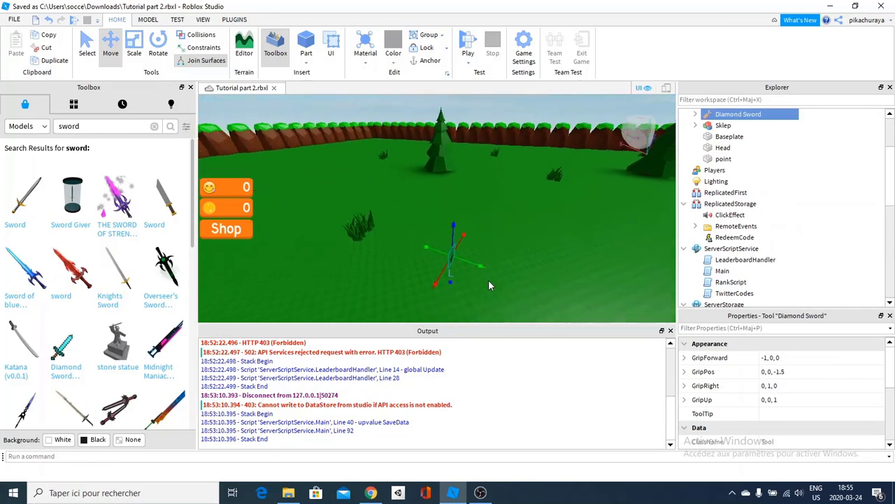
{"action": "scroll", "coordinate": [494, 266], "scroll_direction": "up", "scroll_amount": 3}
{"action": "right_click_drag", "start_coordinate": [494, 263], "coordinate": [494, 263]}
{"action": "key", "text": "d"}
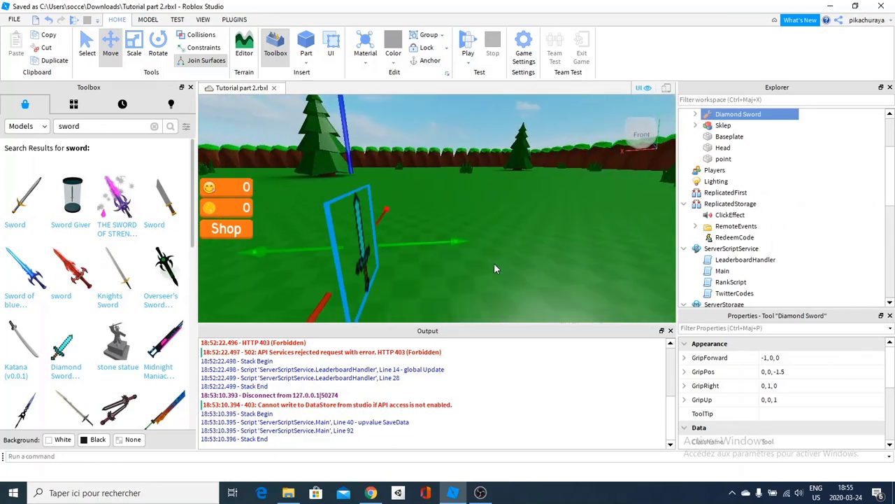
{"action": "key", "text": "Delete"}
{"action": "key", "text": "Delete"}
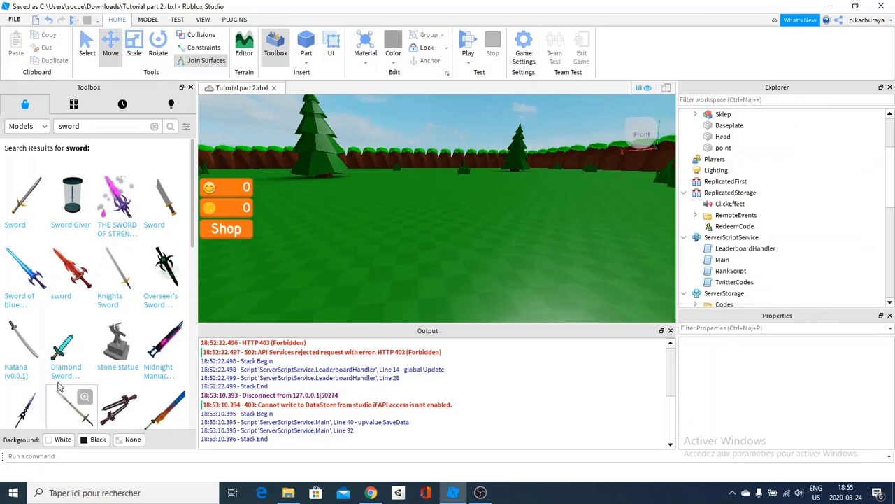
Insert the Katana (v0.0.1) model from the search results into the map and expand its contents in the Explorer
{"action": "left_click_drag", "start_coordinate": [21, 354], "coordinate": [359, 295]}
{"action": "left_click_drag", "start_coordinate": [388, 275], "coordinate": [388, 275]}
{"action": "right_click_drag", "start_coordinate": [388, 275], "coordinate": [389, 274]}
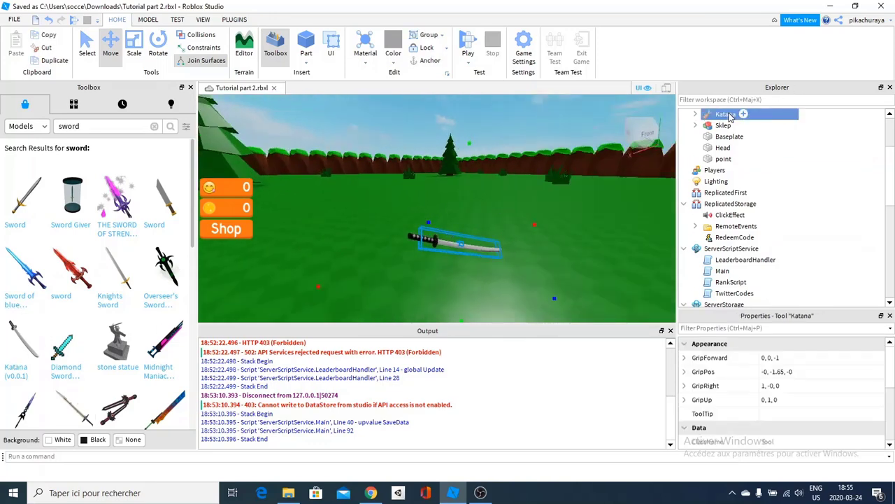
{"action": "left_click", "coordinate": [695, 116]}
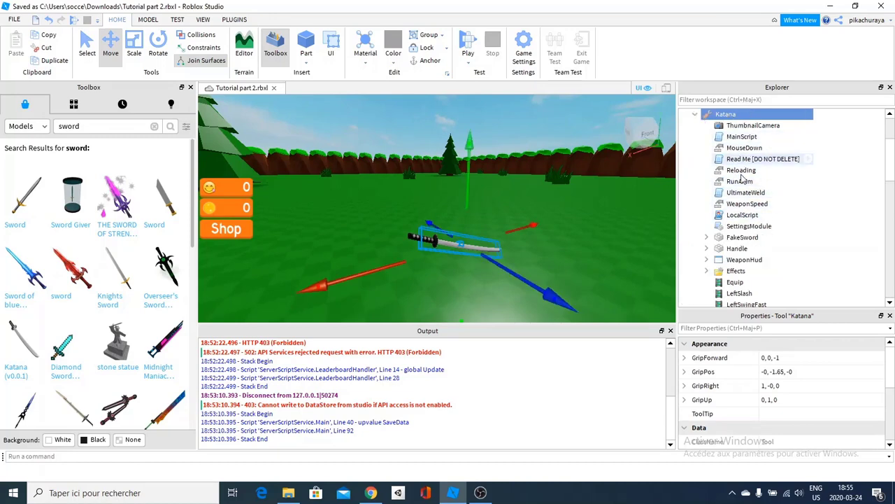
Raise the Katana's Handle and FakeSword parts separately, undoing the Handle move, to check which part is the visible sword
{"action": "scroll", "coordinate": [752, 262], "scroll_direction": "down", "scroll_amount": 1}
{"action": "scroll", "coordinate": [739, 256], "scroll_direction": "up", "scroll_amount": 3}
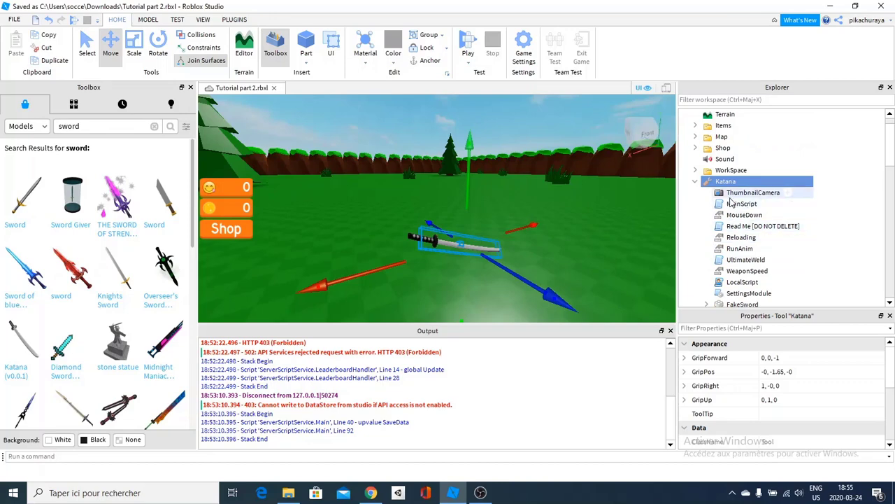
{"action": "scroll", "coordinate": [732, 202], "scroll_direction": "down", "scroll_amount": 6}
{"action": "scroll", "coordinate": [732, 203], "scroll_direction": "up", "scroll_amount": 2}
{"action": "left_click", "coordinate": [735, 182]}
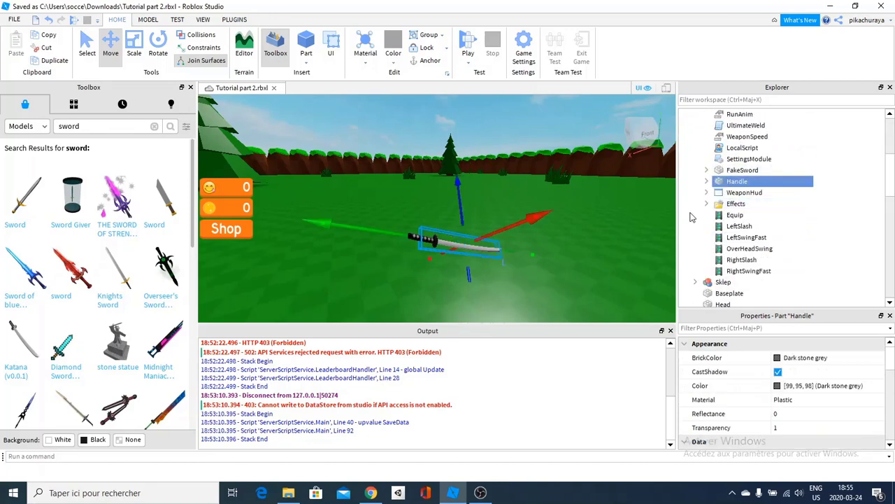
{"action": "left_click_drag", "start_coordinate": [458, 205], "coordinate": [465, 158]}
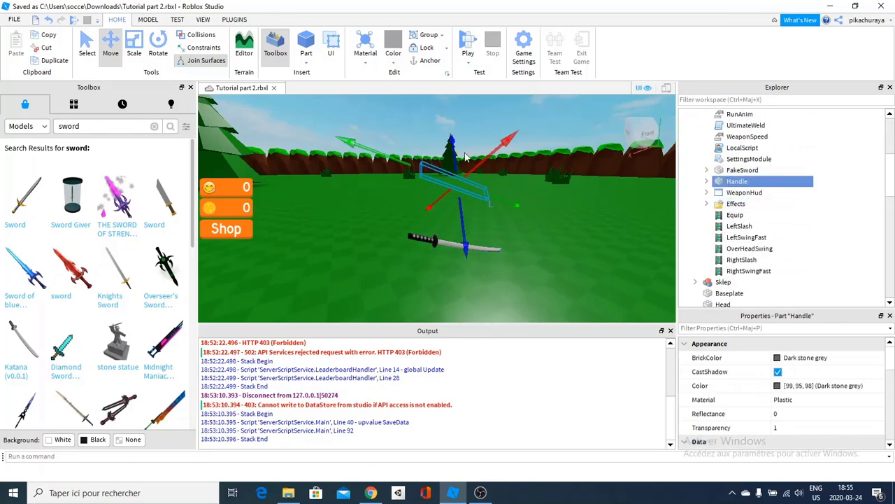
{"action": "key", "text": "ctrl+z"}
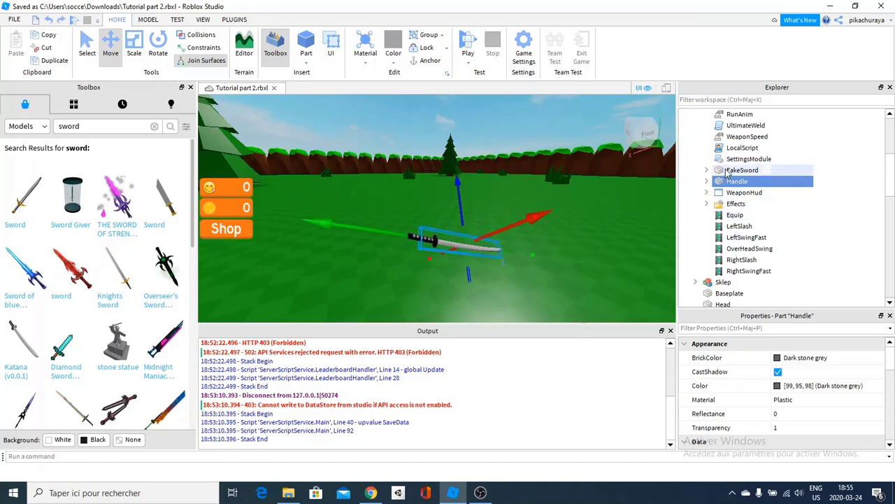
{"action": "left_click", "coordinate": [731, 171]}
{"action": "left_click_drag", "start_coordinate": [458, 210], "coordinate": [467, 181]}
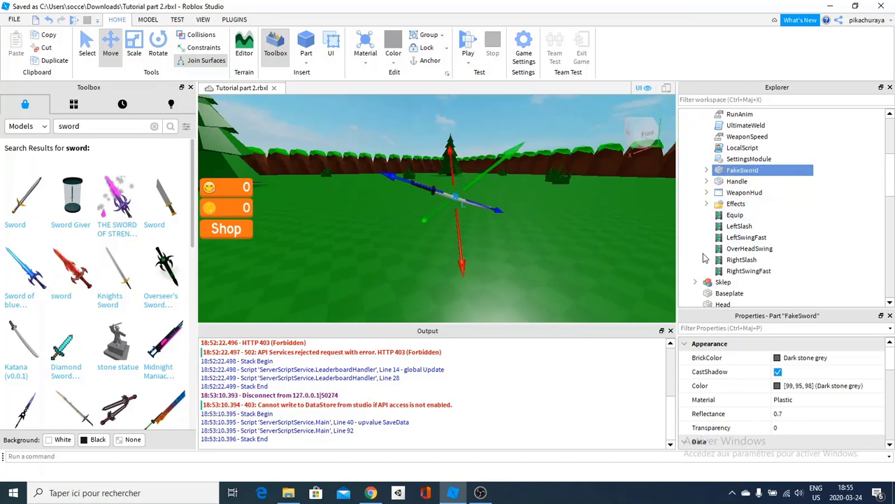
Move the Katana's FakeSword and Handle parts into the Emoji 1 tool in ServerStorage and delete that tool's original Handle
{"action": "left_click", "coordinate": [727, 182], "text": "ctrl"}
{"action": "left_click_drag", "start_coordinate": [721, 177], "coordinate": [775, 190]}
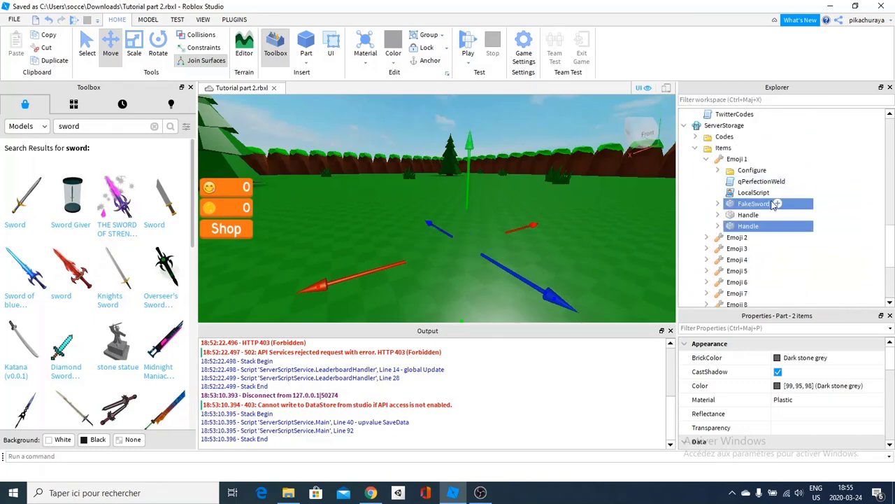
{"action": "left_click", "coordinate": [736, 218]}
{"action": "key", "text": "Delete"}
Start a playtest, walk the character into the shop circle and buy the Emoji 1 item for 0
{"action": "right_click_drag", "start_coordinate": [556, 168], "coordinate": [556, 172]}
{"action": "key", "text": "w"}
{"action": "key", "text": "w"}
{"action": "left_click", "coordinate": [468, 48]}
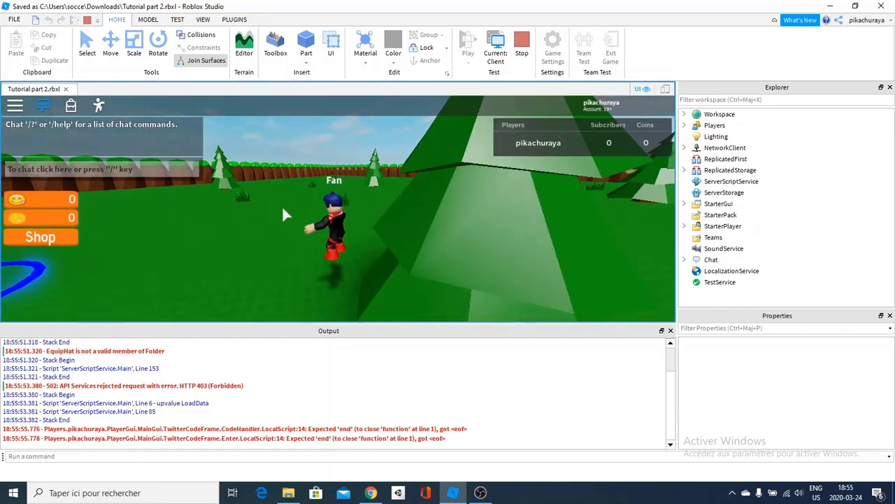
{"action": "right_click_drag", "start_coordinate": [282, 206], "coordinate": [285, 206]}
{"action": "key", "text": "w"}
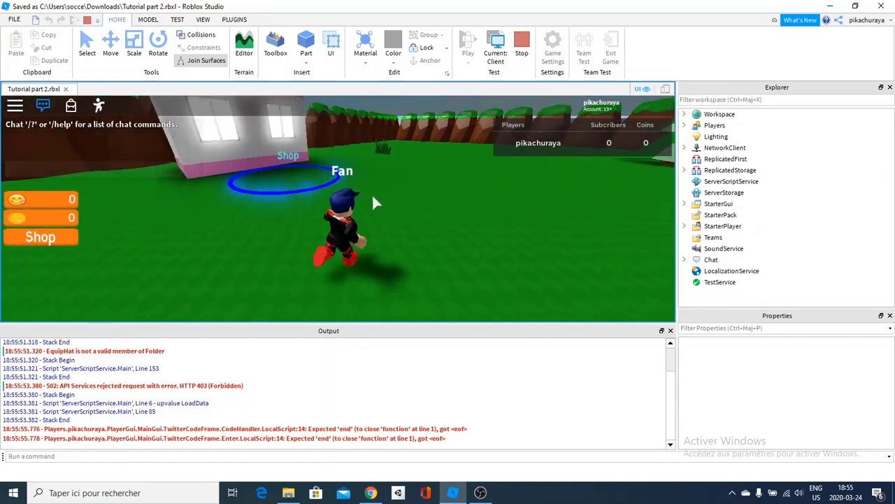
{"action": "right_click_drag", "start_coordinate": [371, 201], "coordinate": [375, 200]}
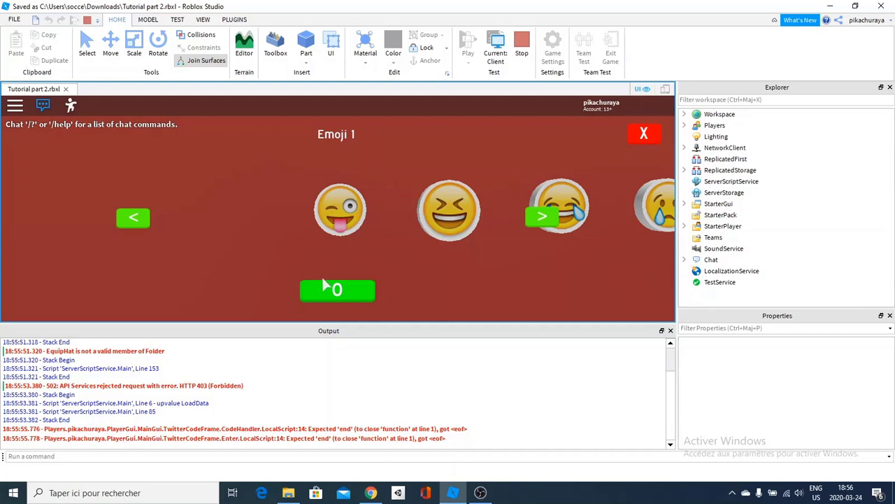
{"action": "left_click", "coordinate": [324, 293]}
{"action": "key", "text": "s"}
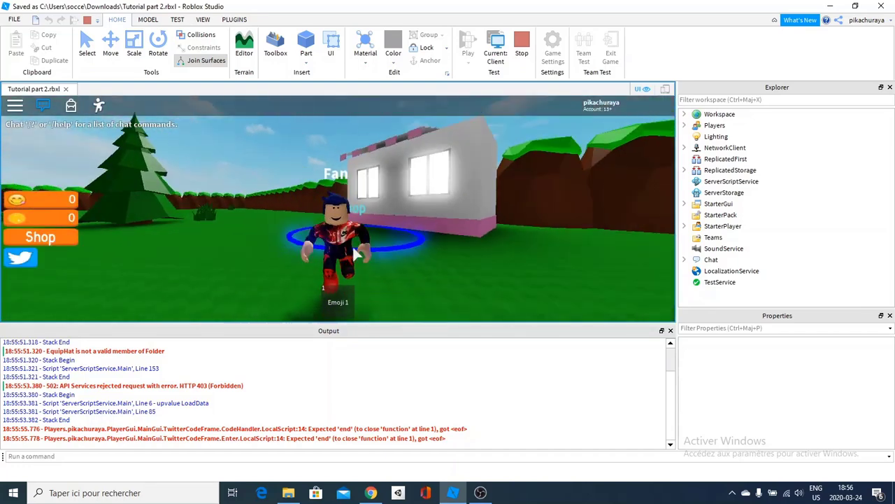
Equip the Emoji 1 tool and run around the map to check how the character holds the katana
{"action": "key", "text": "1"}
{"action": "key", "text": "d"}
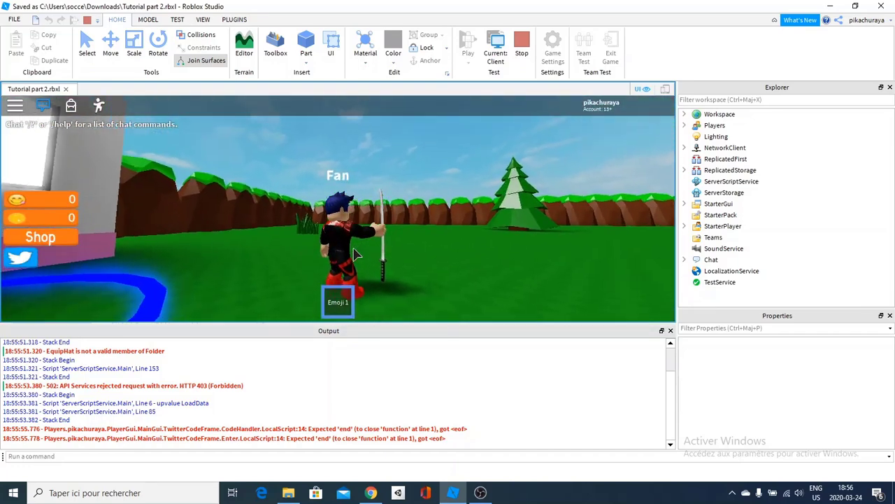
{"action": "right_click_drag", "start_coordinate": [353, 254], "coordinate": [353, 254]}
{"action": "key", "text": "w"}
{"action": "key", "text": "s"}
{"action": "key", "text": "w"}
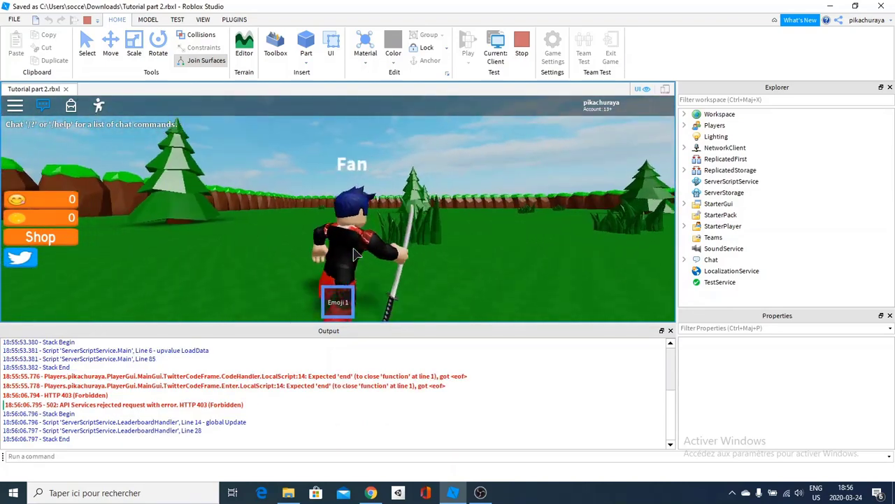
{"action": "key", "text": "s"}
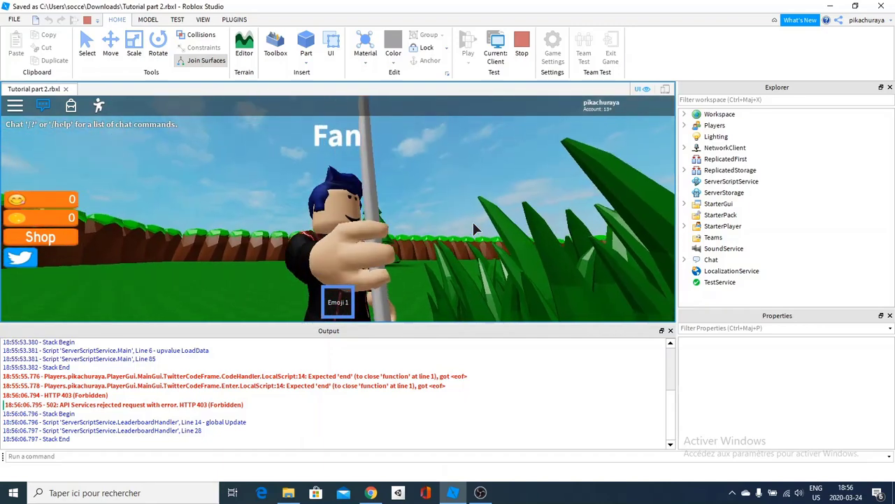
{"action": "right_click_drag", "start_coordinate": [473, 230], "coordinate": [473, 229]}
{"action": "key", "text": "w"}
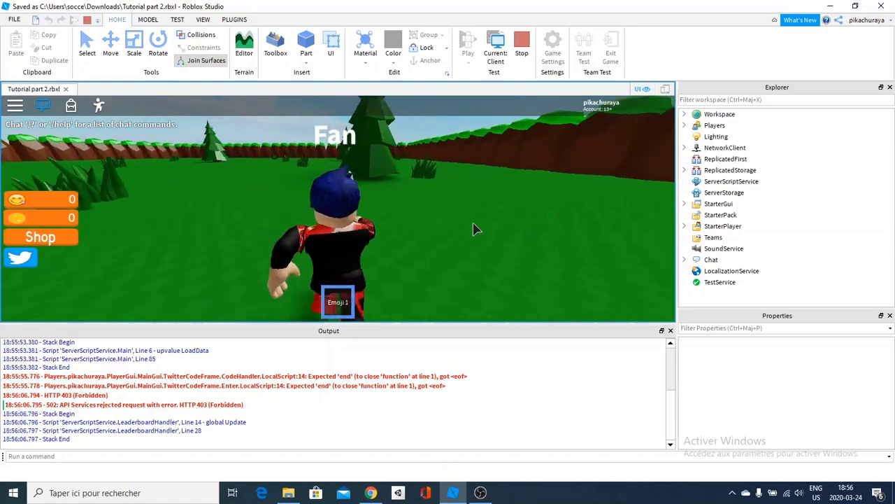
{"action": "key", "text": "d"}
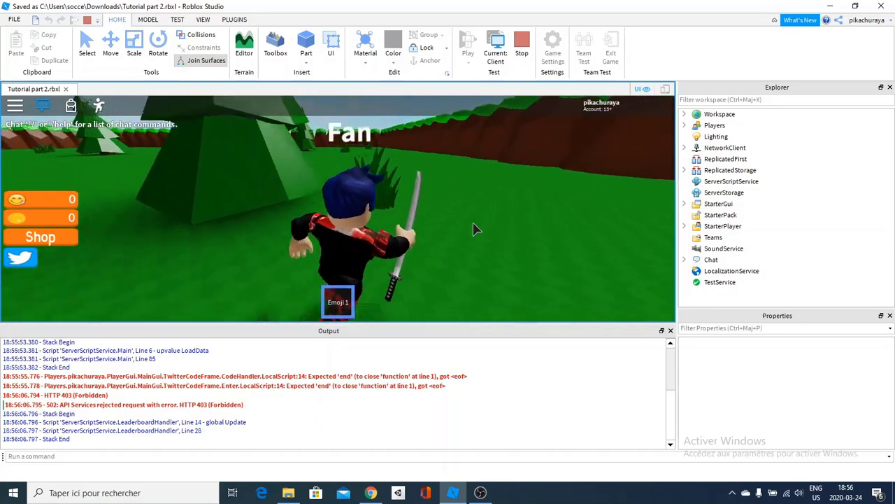
{"action": "key", "text": "s"}
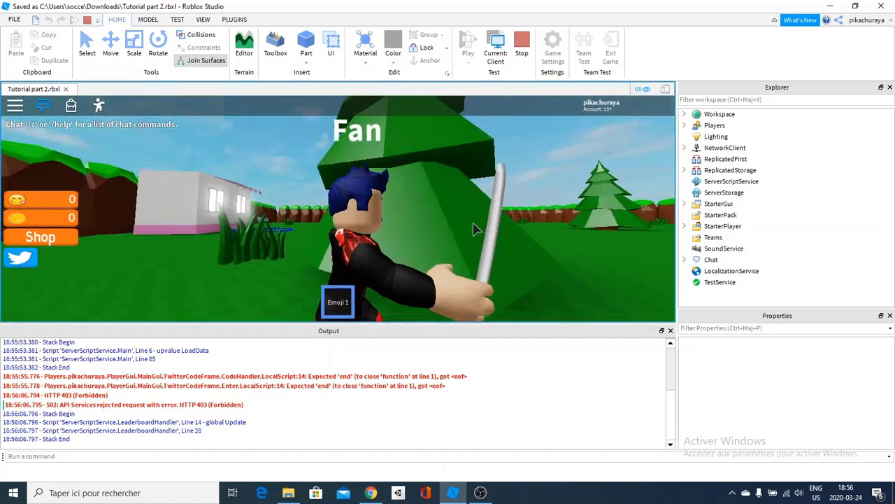
{"action": "key", "text": "w"}
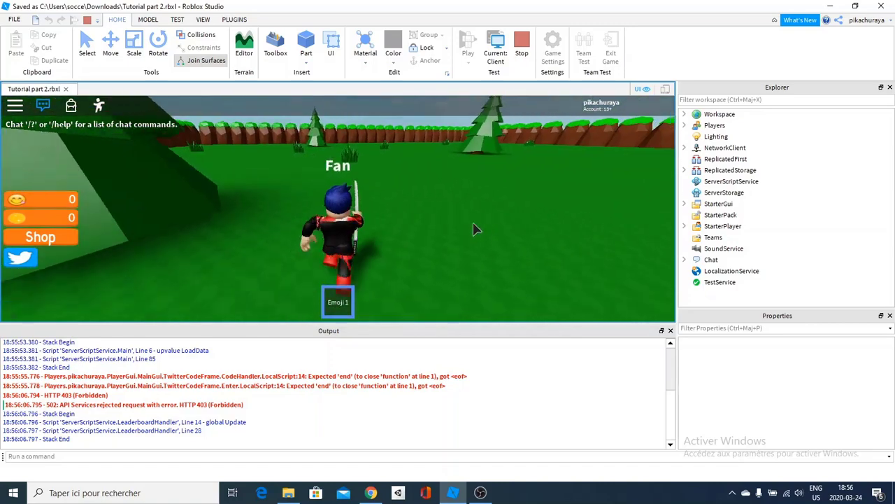
{"action": "right_click_drag", "start_coordinate": [474, 229], "coordinate": [474, 228]}
{"action": "key", "text": "s"}
{"action": "key", "text": "d"}
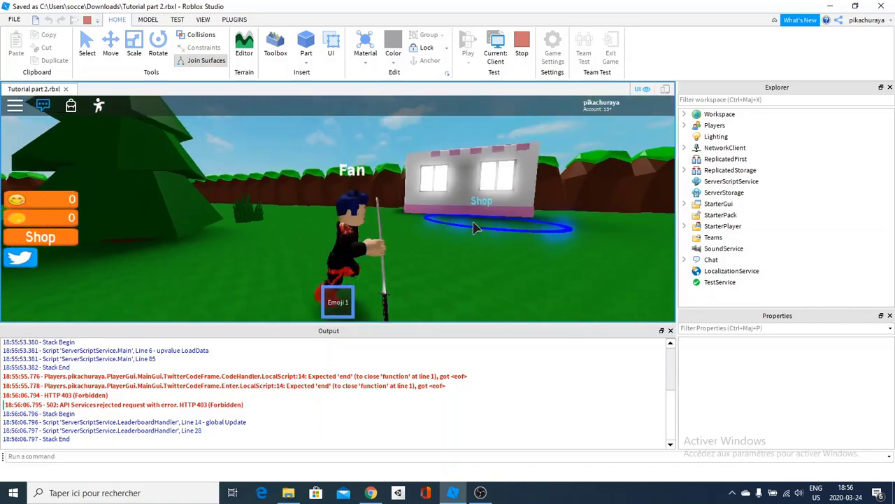
Unequip and re-equip the Emoji 1 tool, and use it once to test its reward
{"action": "key", "text": "1"}
{"action": "key", "text": "Left"}
{"action": "key", "text": "1"}
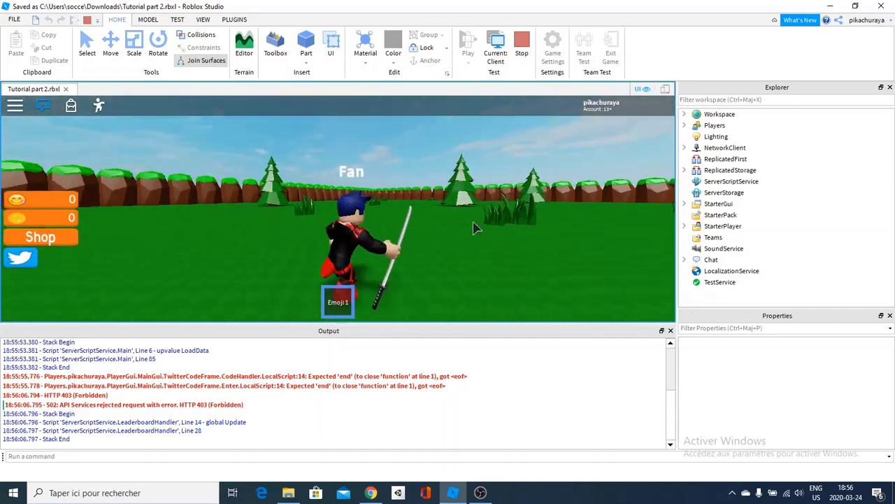
{"action": "left_click", "coordinate": [474, 228]}
{"action": "key", "text": "w"}
{"action": "right_click_drag", "start_coordinate": [474, 228], "coordinate": [474, 228]}
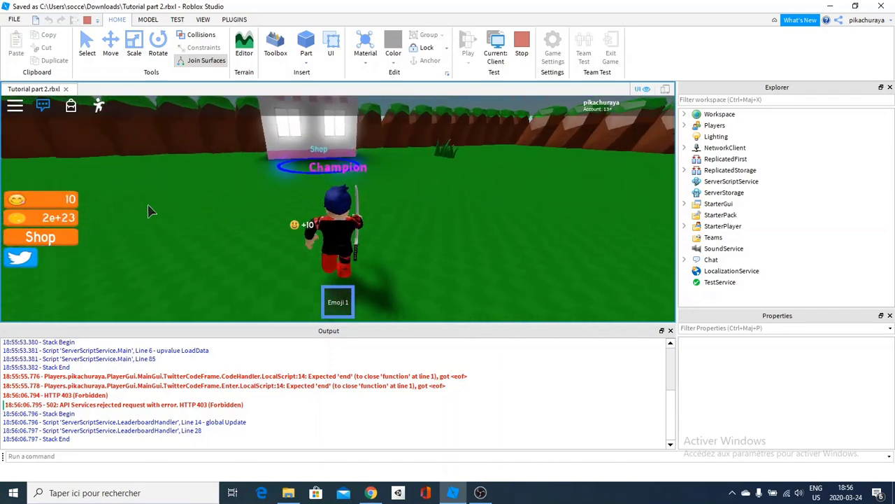
Put the Emoji 1 tool away and stop the playtest
{"action": "key", "text": "d"}
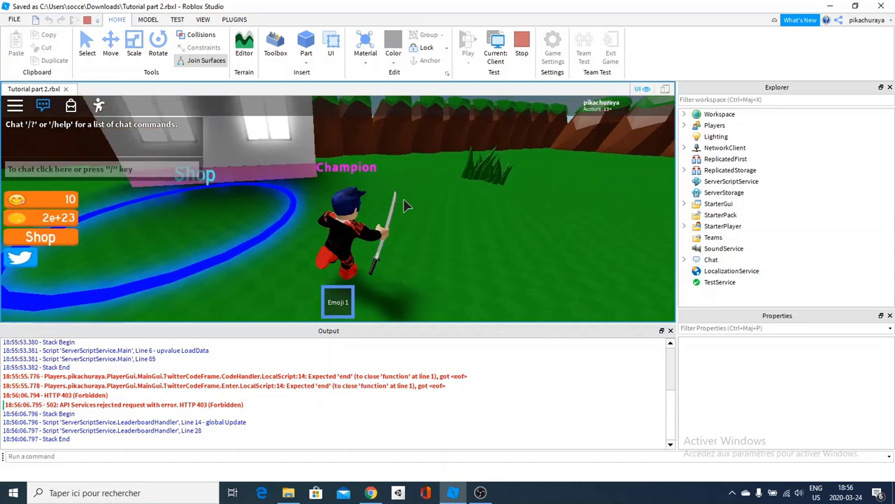
{"action": "key", "text": "1"}
{"action": "key", "text": "d"}
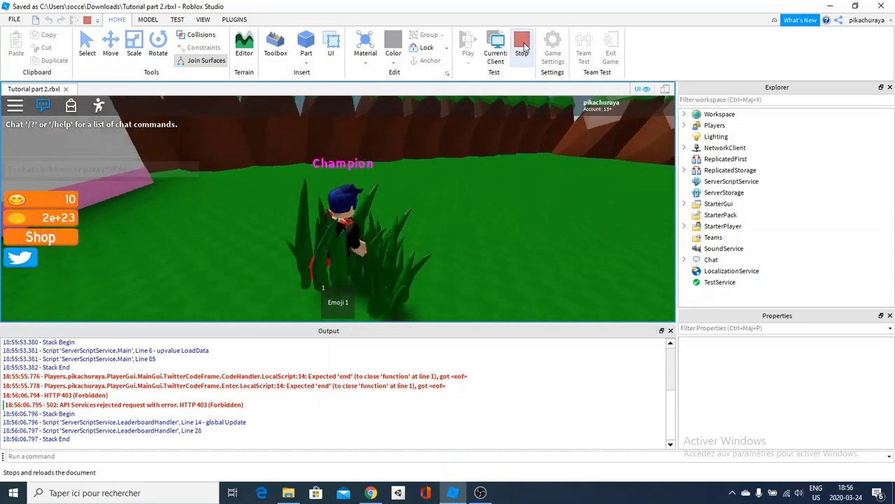
{"action": "left_click", "coordinate": [522, 46]}
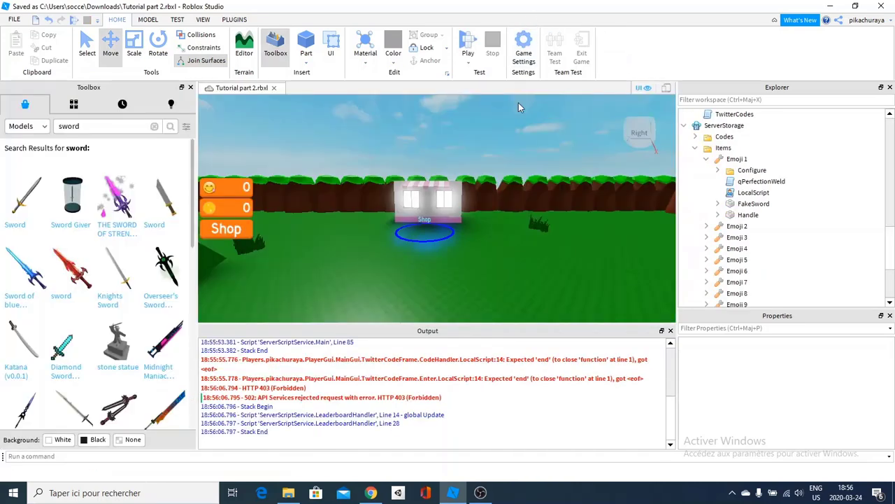
Insert the red sword model from the search results into the map, expand its contents and focus the view on it
{"action": "right_click_drag", "start_coordinate": [371, 175], "coordinate": [369, 170]}
{"action": "scroll", "coordinate": [369, 170], "scroll_direction": "down", "scroll_amount": 5}
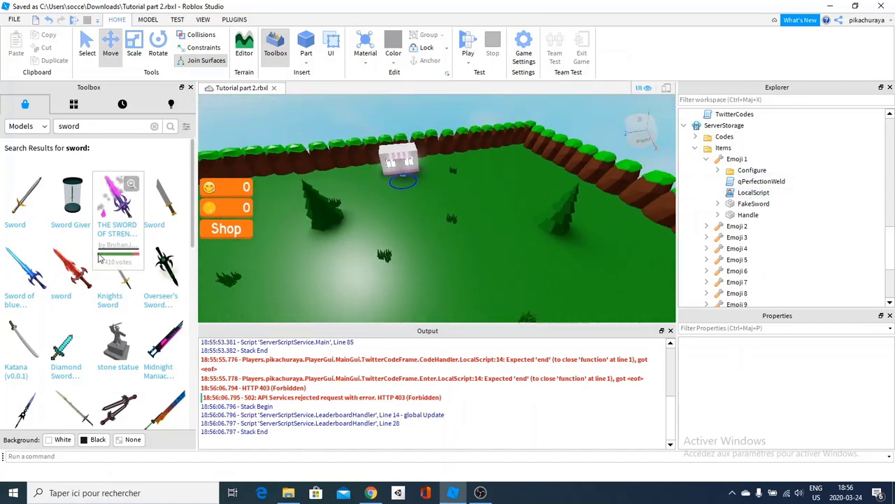
{"action": "scroll", "coordinate": [73, 318], "scroll_direction": "down", "scroll_amount": 3}
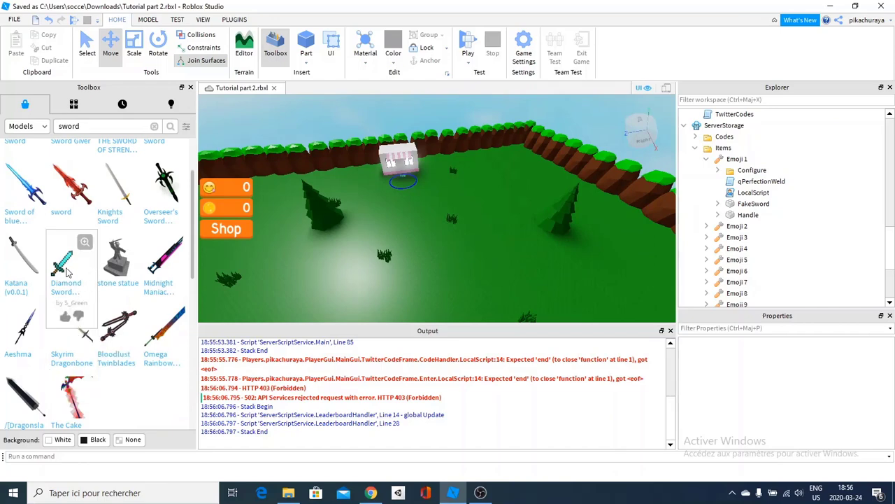
{"action": "left_click_drag", "start_coordinate": [469, 246], "coordinate": [473, 247]}
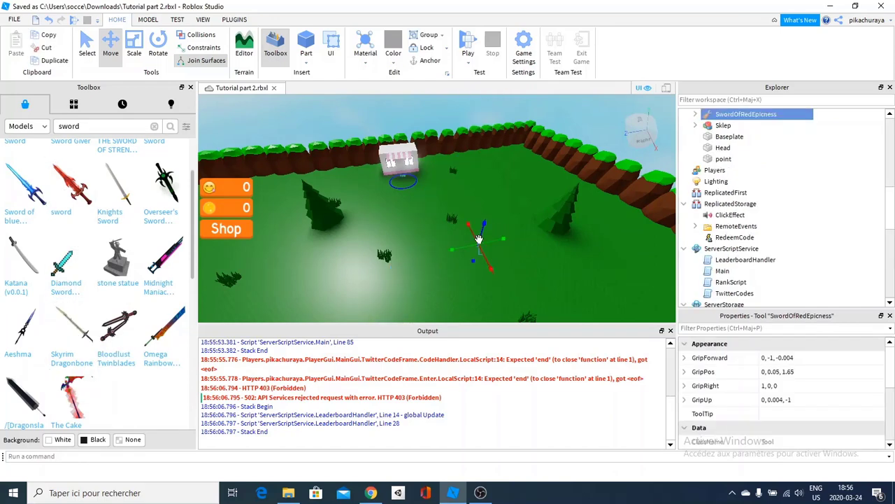
{"action": "left_click", "coordinate": [696, 114]}
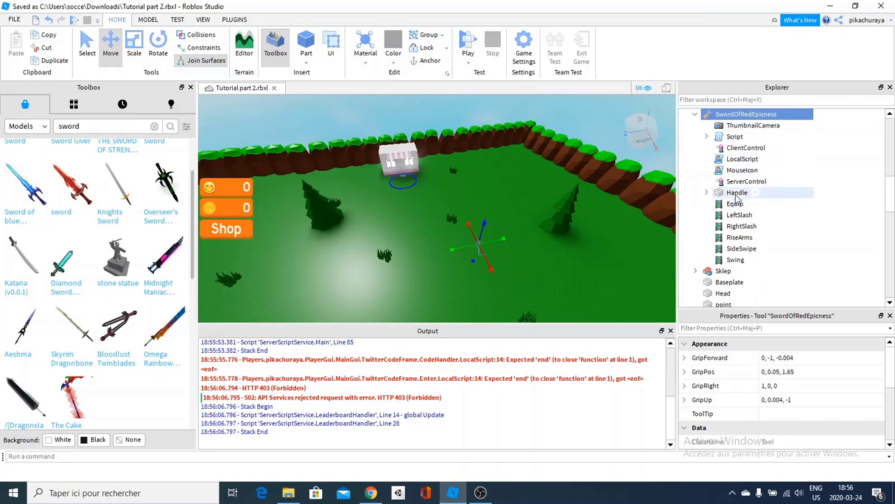
{"action": "key", "text": "f"}
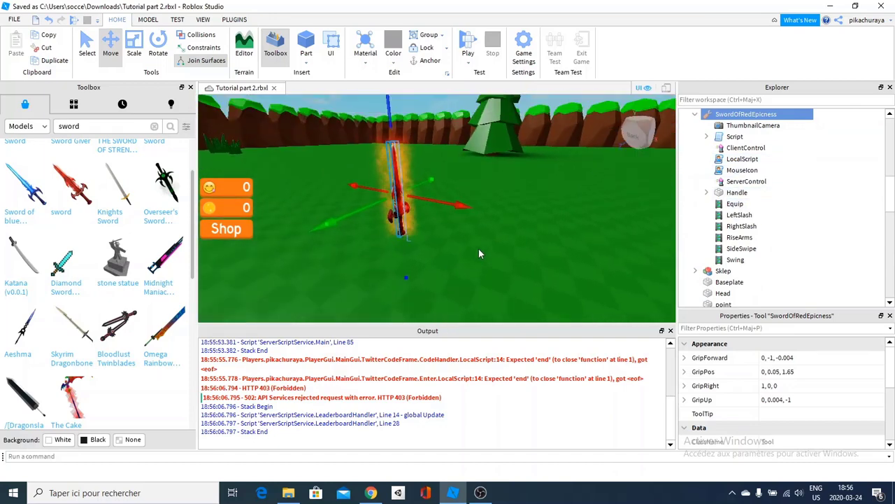
Move the SwordOfRedEpicness Handle into the Emoji 2 tool in the Items folder and delete that tool's original Handle
{"action": "left_click", "coordinate": [732, 193]}
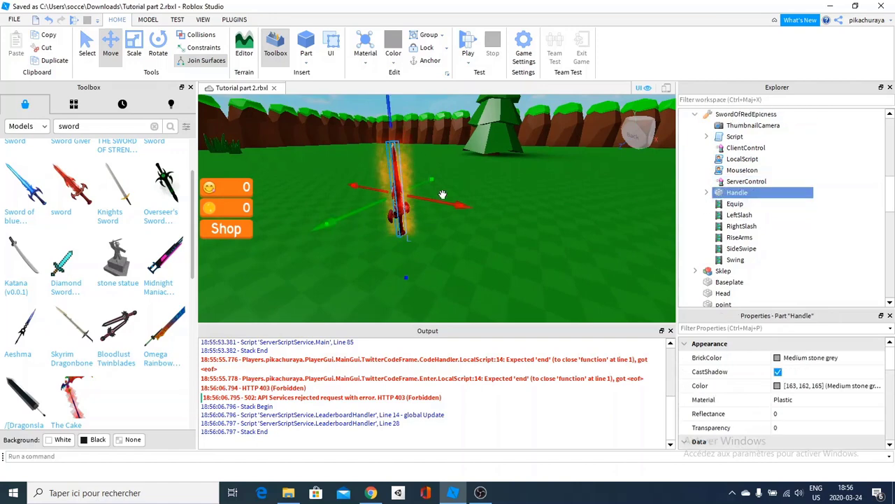
{"action": "left_click", "coordinate": [707, 193]}
{"action": "left_click", "coordinate": [707, 193]}
{"action": "left_click_drag", "start_coordinate": [730, 193], "coordinate": [786, 251]}
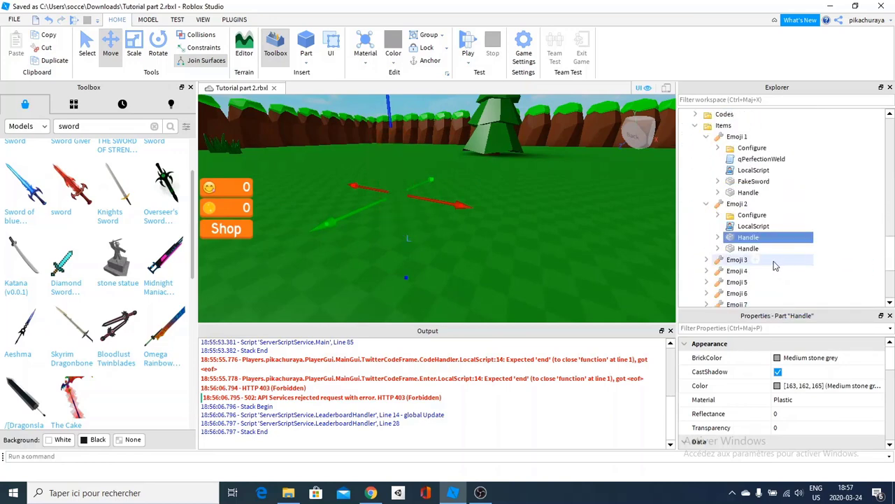
{"action": "left_click", "coordinate": [750, 249]}
{"action": "key", "text": "Delete"}
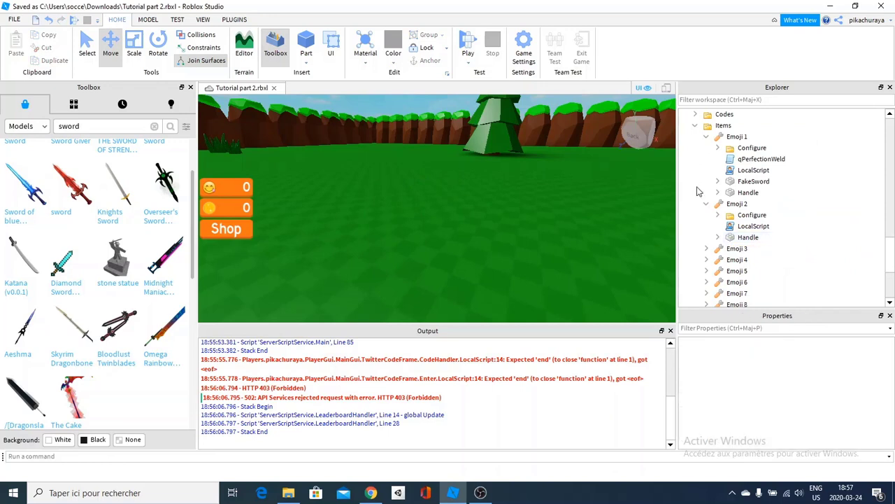
{"action": "left_click", "coordinate": [706, 137]}
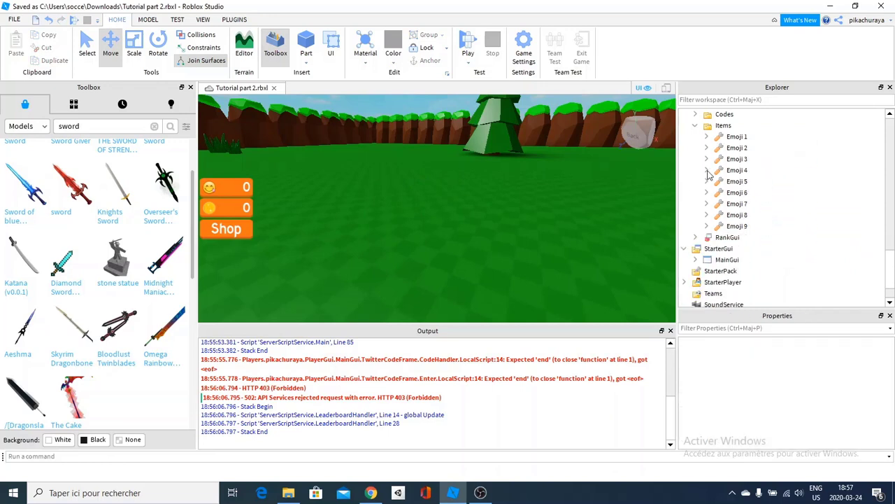
{"action": "left_click", "coordinate": [707, 137]}
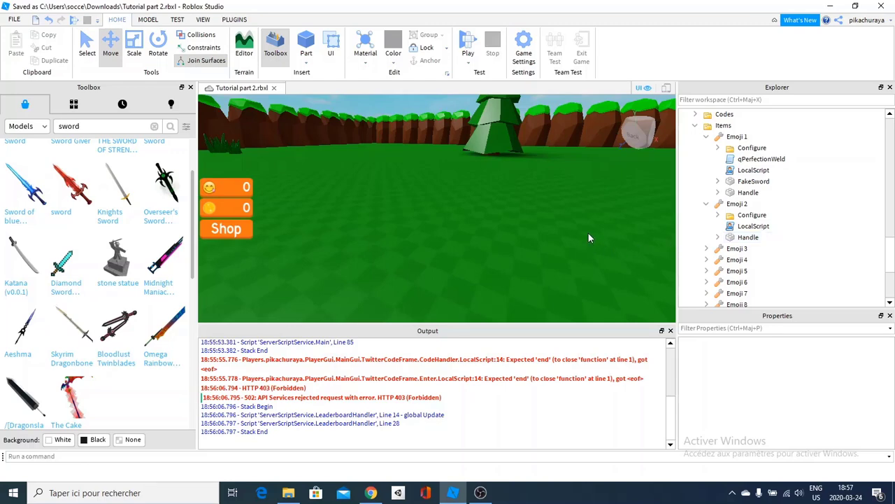
{"action": "right_click_drag", "start_coordinate": [589, 238], "coordinate": [519, 205]}
{"action": "scroll", "coordinate": [518, 204], "scroll_direction": "down", "scroll_amount": 3}
{"action": "key", "text": "w"}
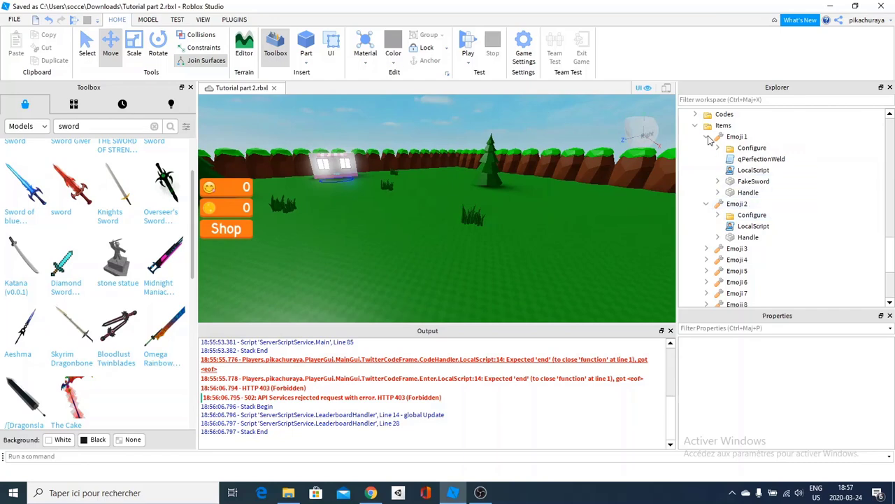
Collapse the Emoji 1 and Emoji 2 tools in the Items folder
{"action": "left_click", "coordinate": [706, 137]}
{"action": "left_click", "coordinate": [706, 149]}
{"action": "right_click_drag", "start_coordinate": [542, 162], "coordinate": [541, 163]}
{"action": "key", "text": "w"}
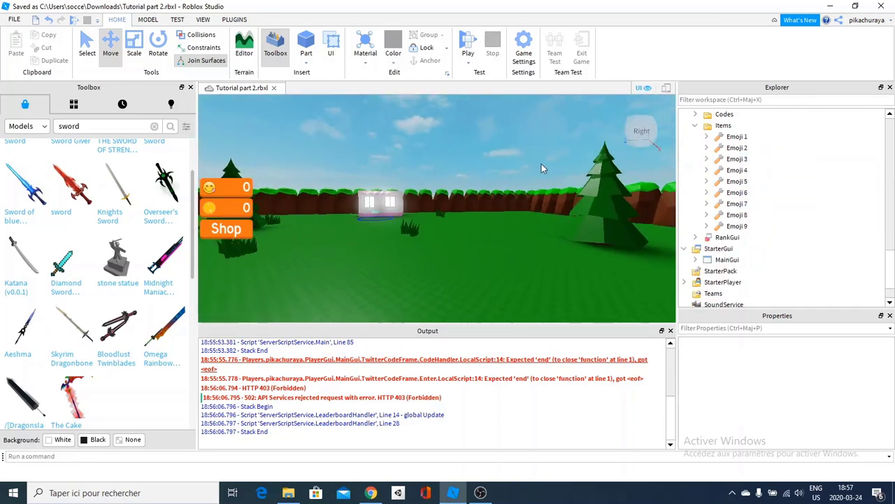
Expand the Emoji 3 tool in the Items folder to show its contents
{"action": "left_click", "coordinate": [707, 159]}
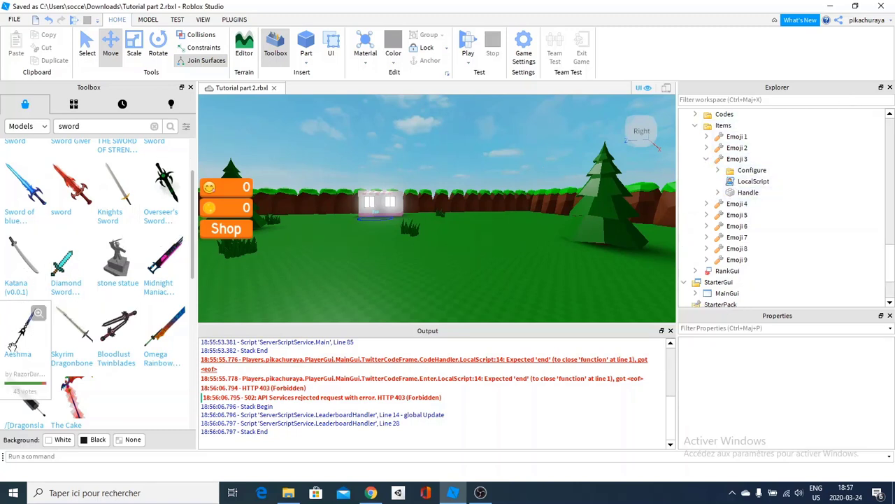
{"action": "left_click_drag", "start_coordinate": [332, 301], "coordinate": [386, 302]}
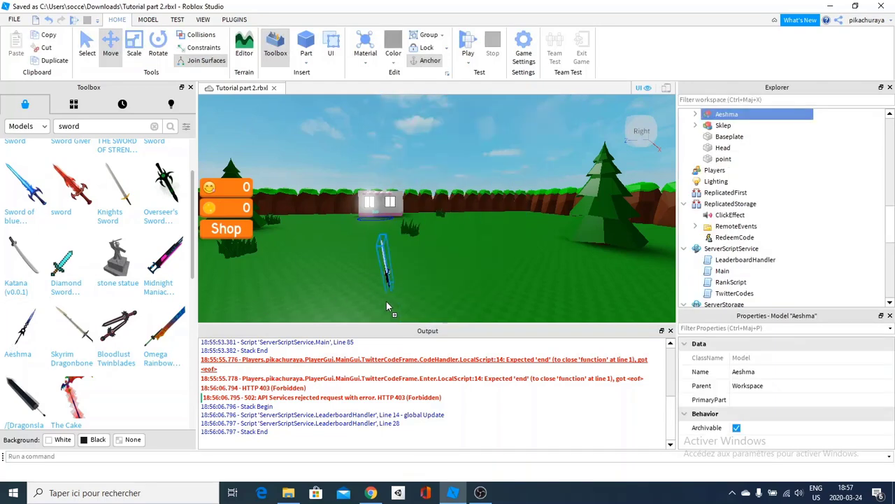
{"action": "left_click", "coordinate": [695, 116]}
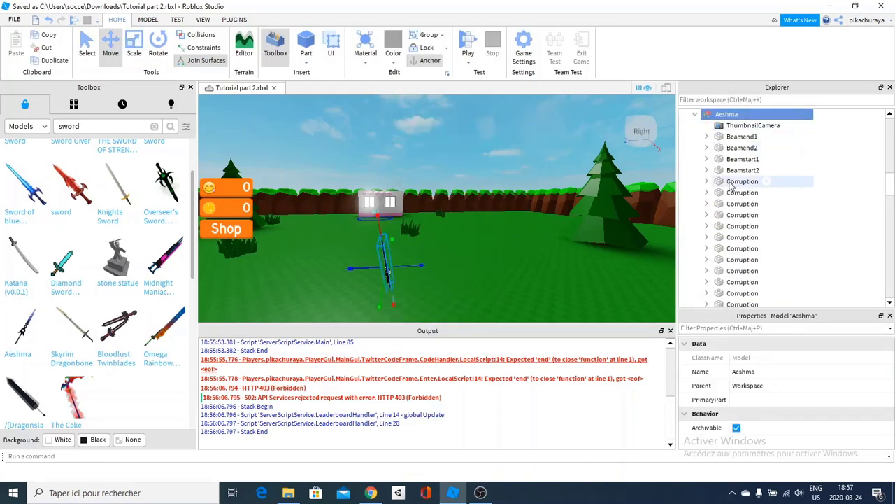
{"action": "scroll", "coordinate": [731, 194], "scroll_direction": "down", "scroll_amount": 4}
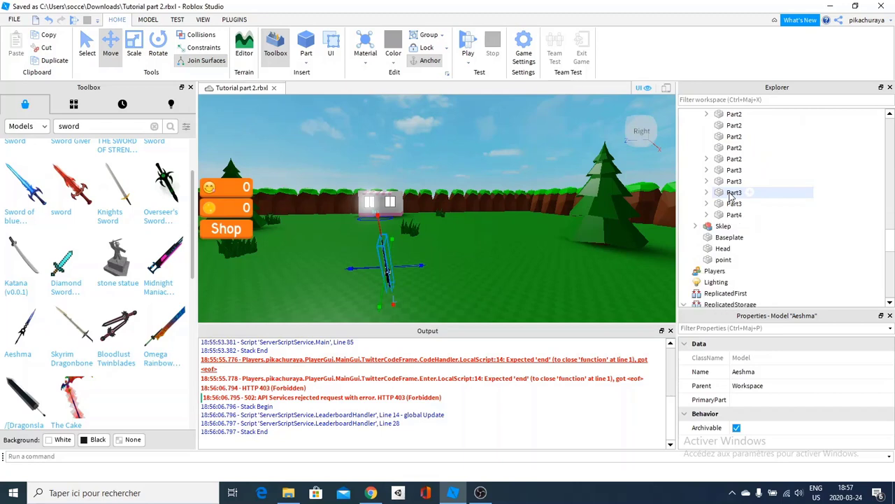
{"action": "scroll", "coordinate": [731, 203], "scroll_direction": "up", "scroll_amount": 2}
{"action": "scroll", "coordinate": [732, 198], "scroll_direction": "up", "scroll_amount": 2}
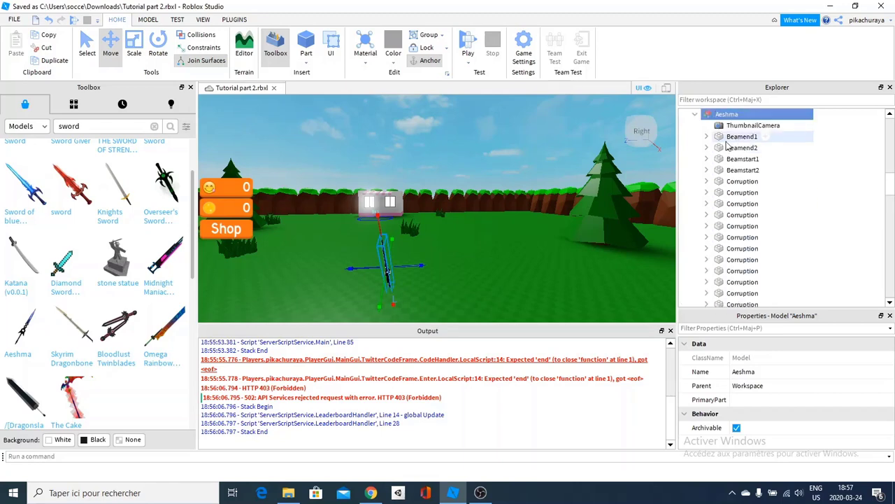
{"action": "key", "text": "Delete"}
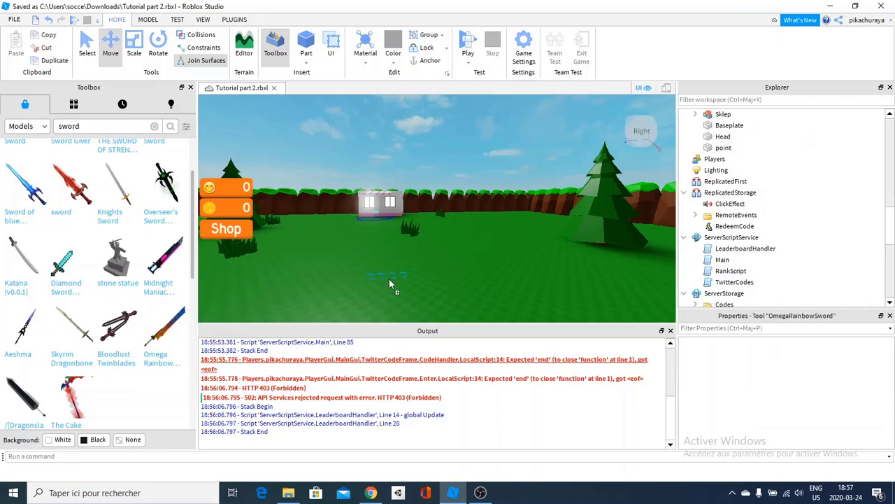
Insert the Omega Rainbow sword from the search results into the map and delete the leftover SwordOfRedEpicness tool
{"action": "left_click_drag", "start_coordinate": [390, 280], "coordinate": [390, 280]}
{"action": "left_click", "coordinate": [695, 126]}
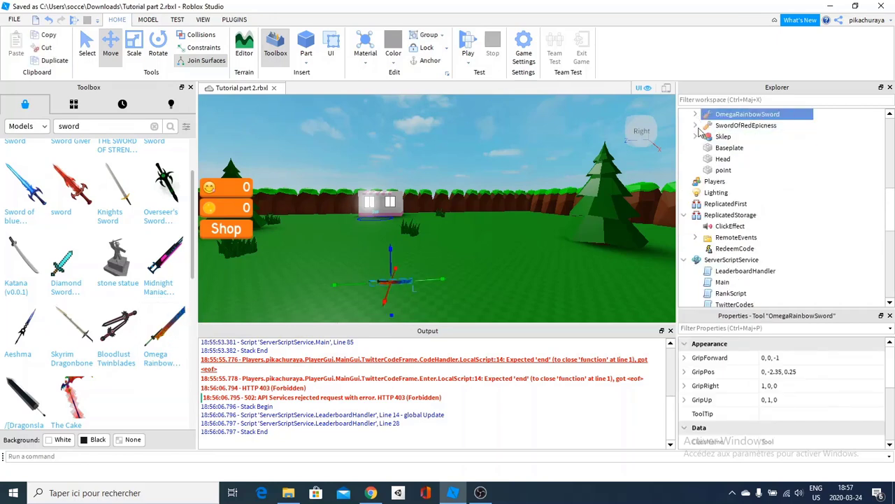
{"action": "left_click", "coordinate": [718, 128]}
{"action": "key", "text": "Delete"}
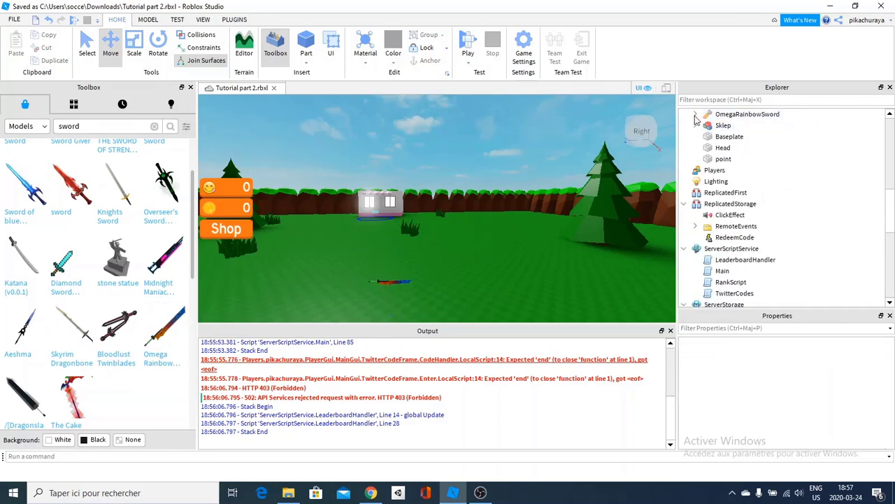
Move the OmegaRainbowSword Handle into the Emoji 3 tool in the Items folder and delete that tool's original Handle
{"action": "left_click", "coordinate": [695, 116]}
{"action": "left_click", "coordinate": [734, 171]}
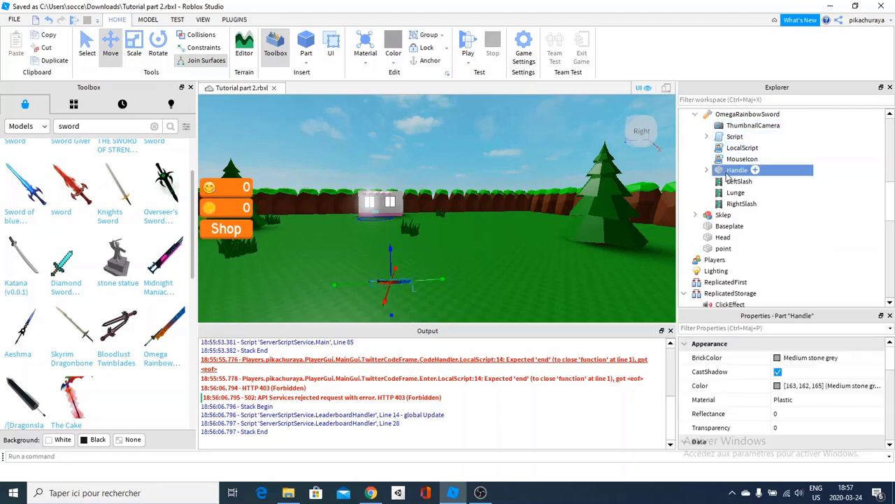
{"action": "left_click_drag", "start_coordinate": [717, 175], "coordinate": [755, 280]}
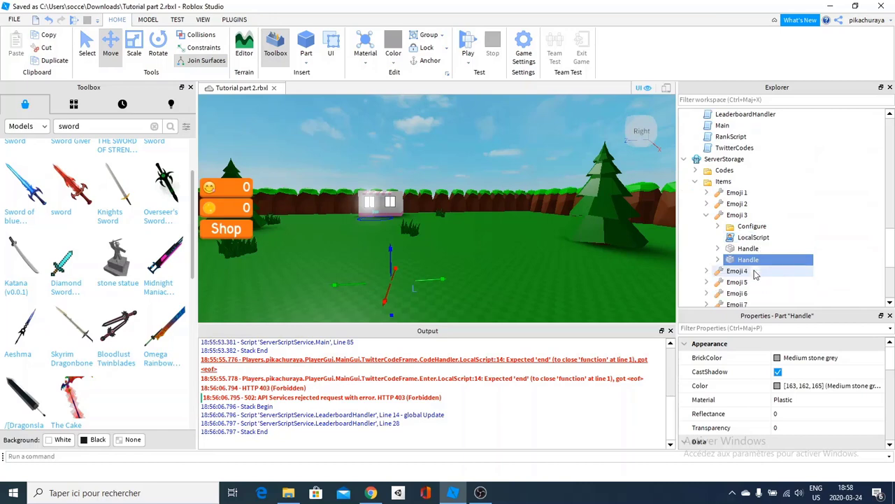
{"action": "left_click", "coordinate": [748, 249]}
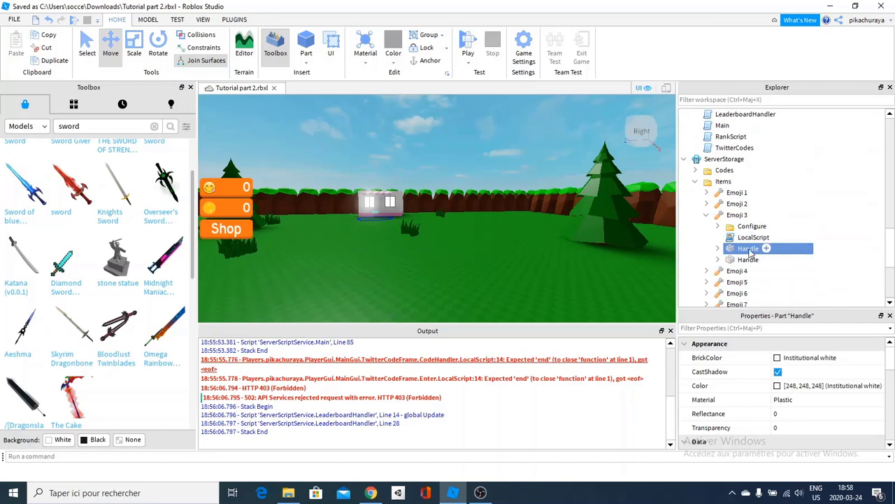
{"action": "key", "text": "Delete"}
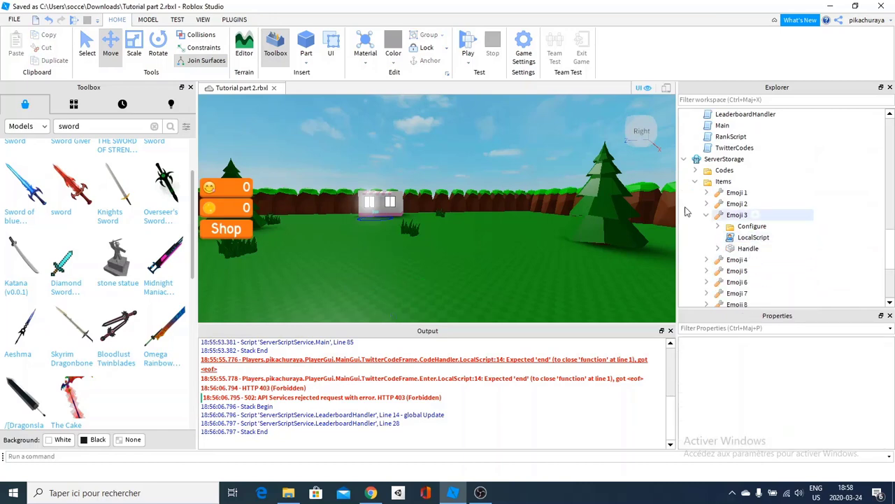
Insert the Skyrim Dragonbone sword from the search results into the map and delete the leftover Katana and OmegaRainbowSword tools
{"action": "left_click", "coordinate": [706, 226]}
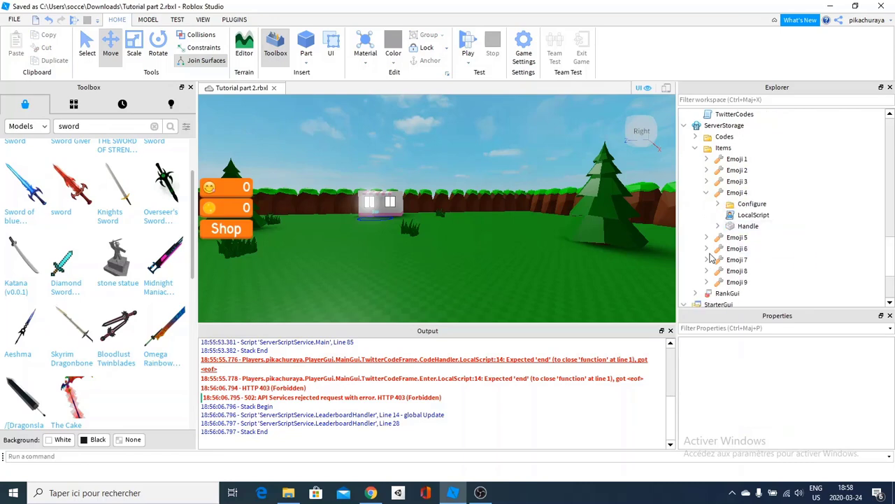
{"action": "scroll", "coordinate": [734, 204], "scroll_direction": "up", "scroll_amount": 2}
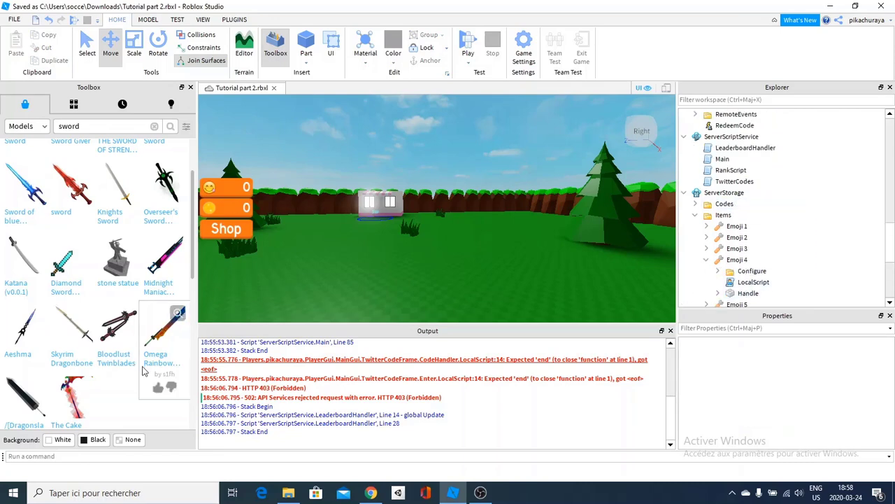
{"action": "left_click", "coordinate": [420, 275]}
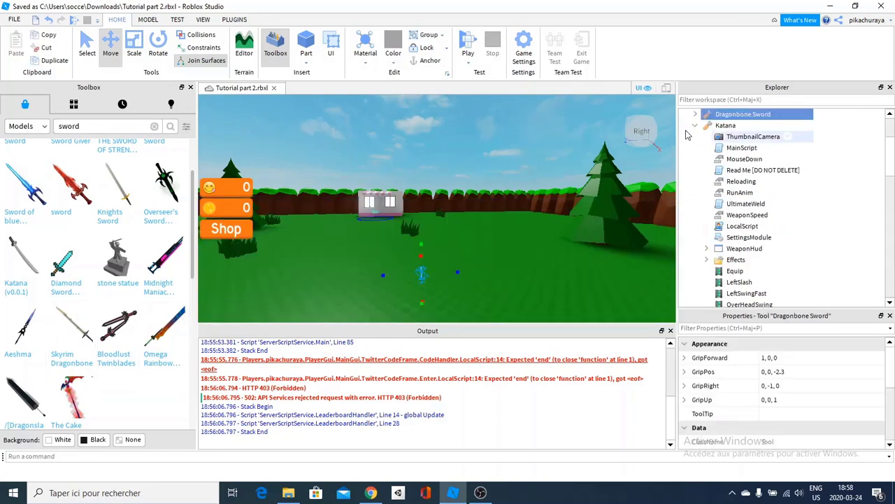
{"action": "left_click", "coordinate": [711, 128]}
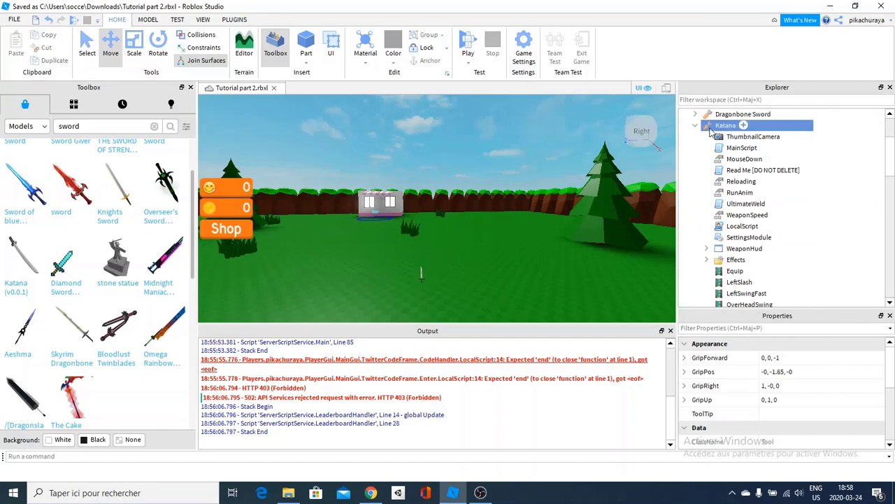
{"action": "key", "text": "Delete"}
{"action": "left_click", "coordinate": [709, 127]}
{"action": "key", "text": "Delete"}
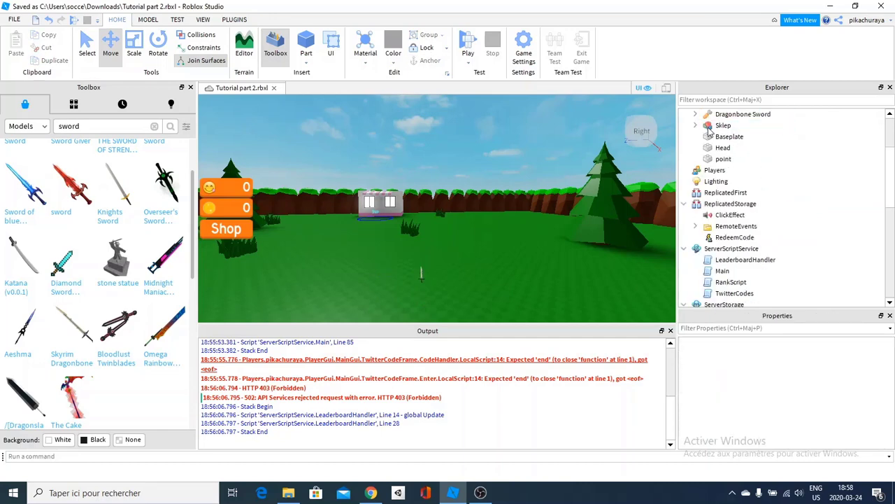
Move all of the Dragonbone Sword's Union parts together with its Handle into the Emoji 4 tool in the Items folder
{"action": "left_click", "coordinate": [692, 115]}
{"action": "scroll", "coordinate": [745, 189], "scroll_direction": "down", "scroll_amount": 3}
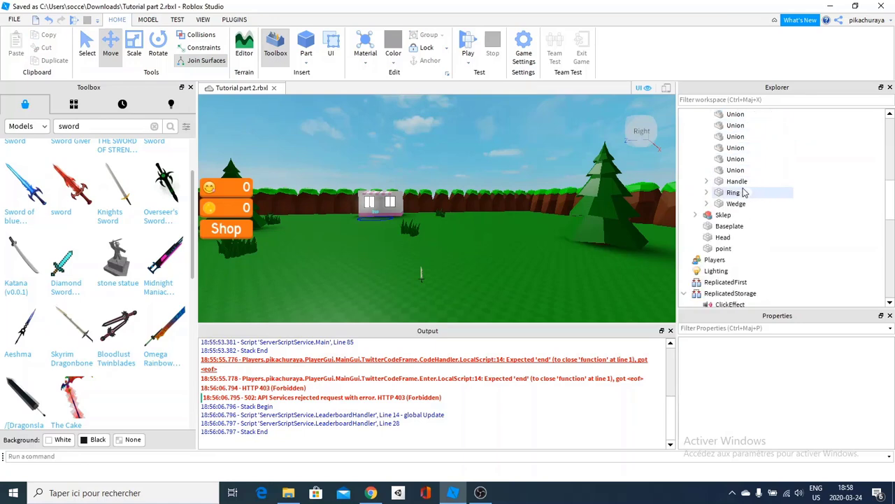
{"action": "left_click", "coordinate": [736, 182]}
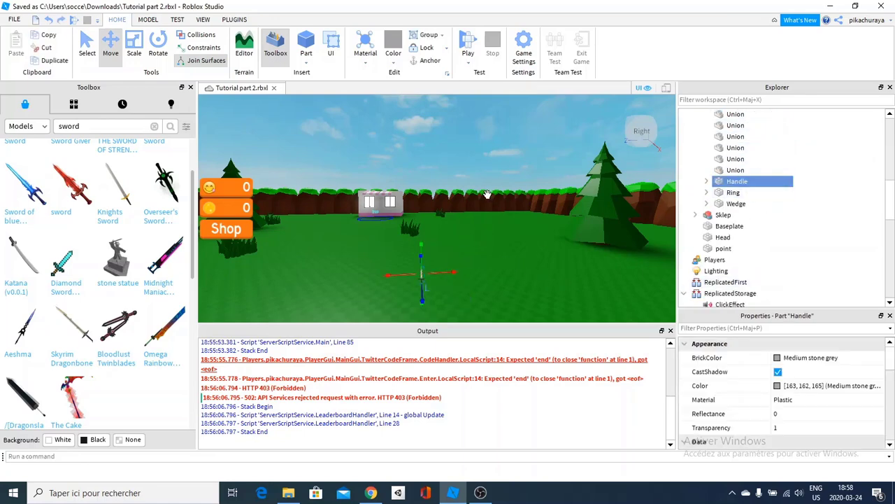
{"action": "key", "text": "f"}
{"action": "scroll", "coordinate": [727, 160], "scroll_direction": "up", "scroll_amount": 5}
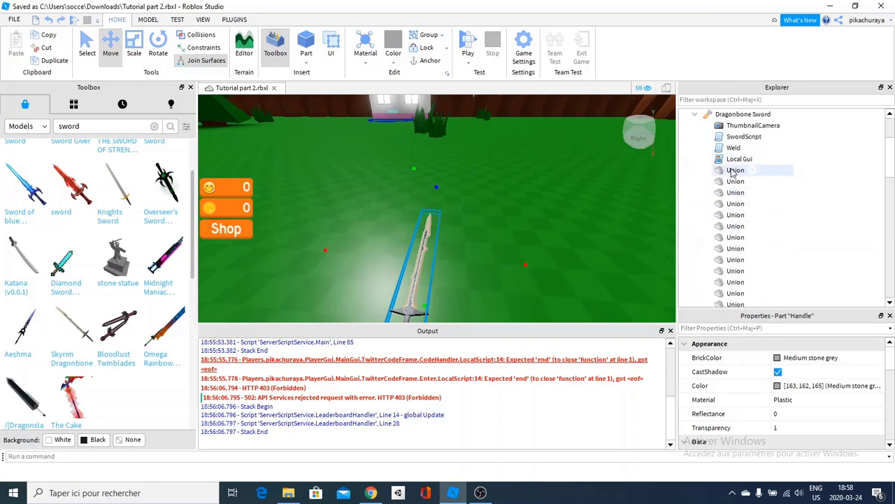
{"action": "left_click", "coordinate": [733, 173], "text": "shift"}
{"action": "scroll", "coordinate": [733, 173], "scroll_direction": "down", "scroll_amount": 2}
{"action": "left_click_drag", "start_coordinate": [733, 173], "coordinate": [782, 190]}
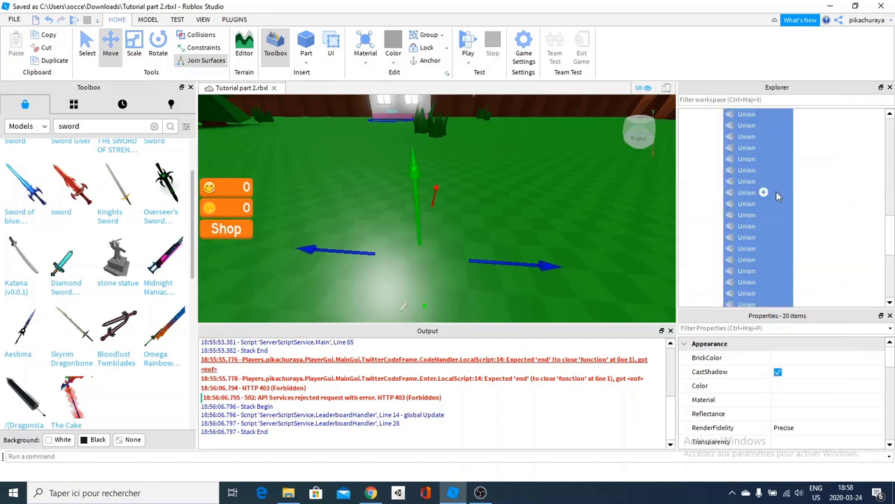
Delete the original Handle from the Emoji 4 tool and collapse the tool in the Items folder
{"action": "scroll", "coordinate": [767, 226], "scroll_direction": "up", "scroll_amount": 1}
{"action": "scroll", "coordinate": [743, 254], "scroll_direction": "down", "scroll_amount": 8}
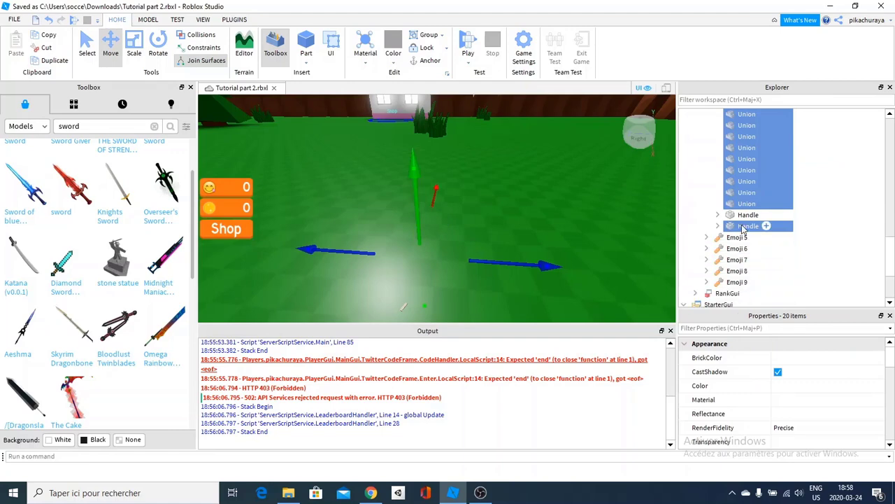
{"action": "left_click", "coordinate": [739, 216]}
{"action": "key", "text": "Delete"}
{"action": "scroll", "coordinate": [723, 221], "scroll_direction": "up", "scroll_amount": 6}
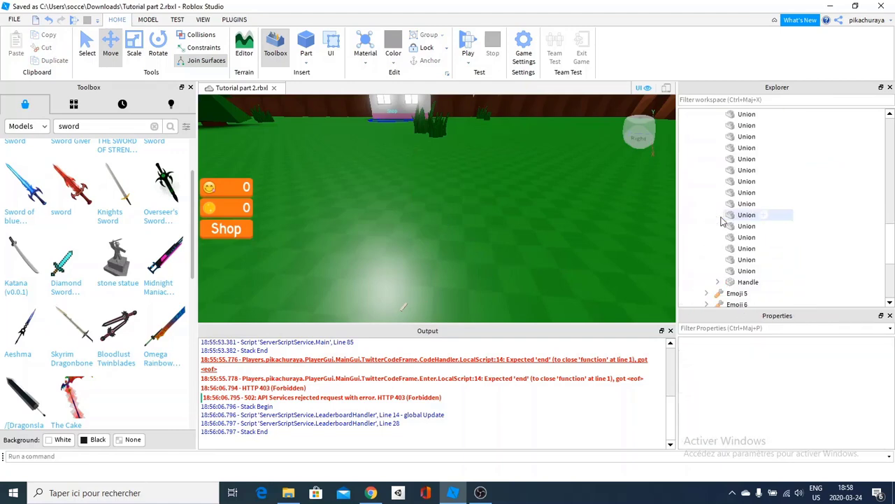
{"action": "left_click", "coordinate": [706, 171]}
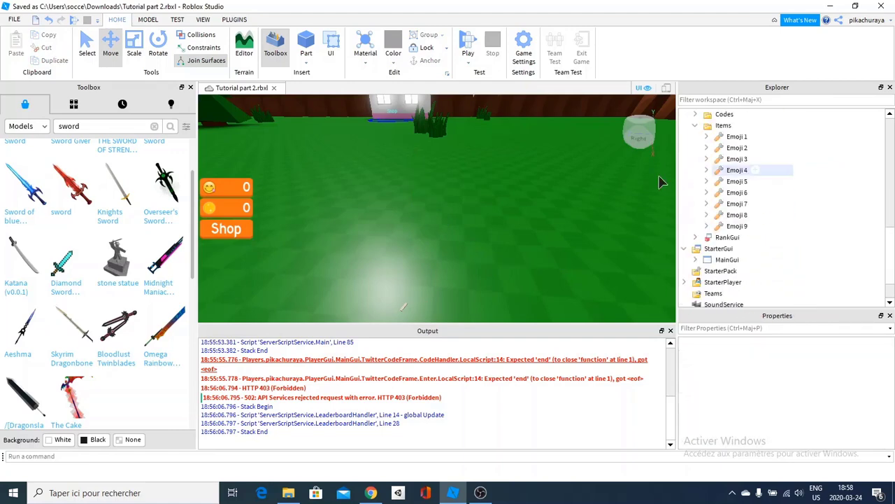
Start a playtest of the game
{"action": "right_click_drag", "start_coordinate": [521, 177], "coordinate": [521, 177]}
{"action": "key", "text": "w"}
{"action": "right_click_drag", "start_coordinate": [521, 176], "coordinate": [503, 147]}
{"action": "key", "text": "w"}
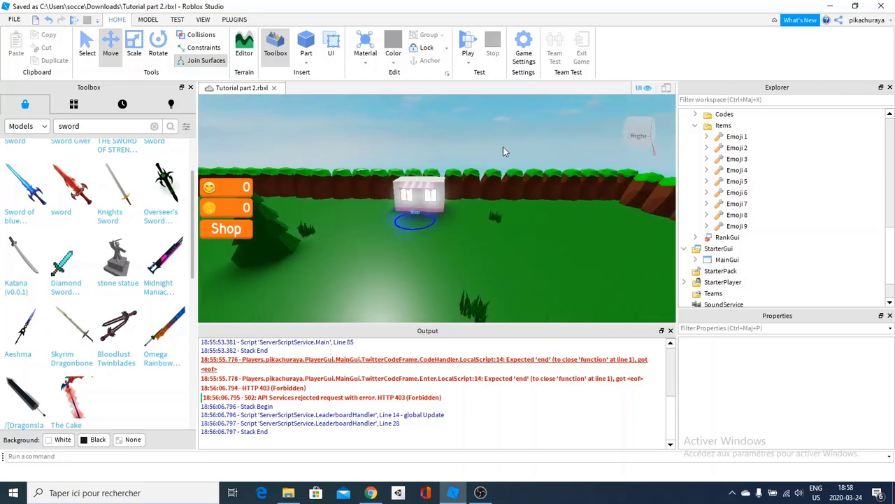
{"action": "left_click", "coordinate": [478, 46]}
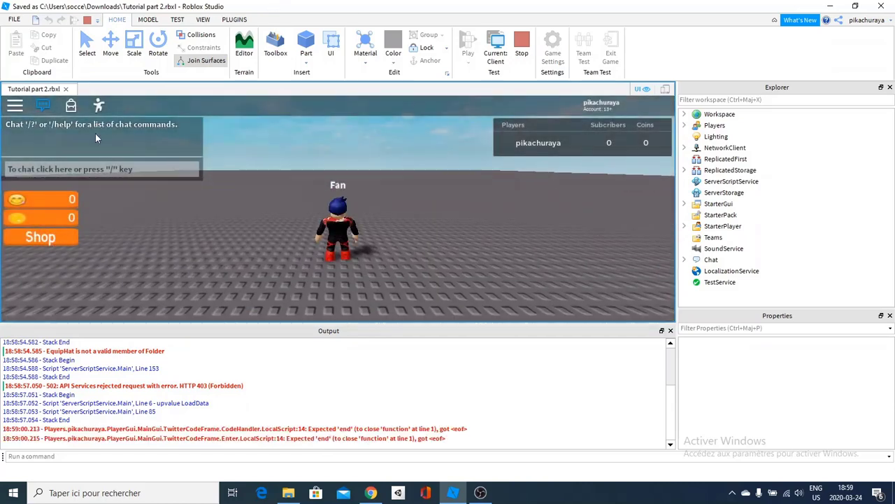
Hide the chat, walk the character to the shop's blue ring and equip Emoji 1
{"action": "left_click", "coordinate": [72, 236]}
{"action": "key", "text": "w"}
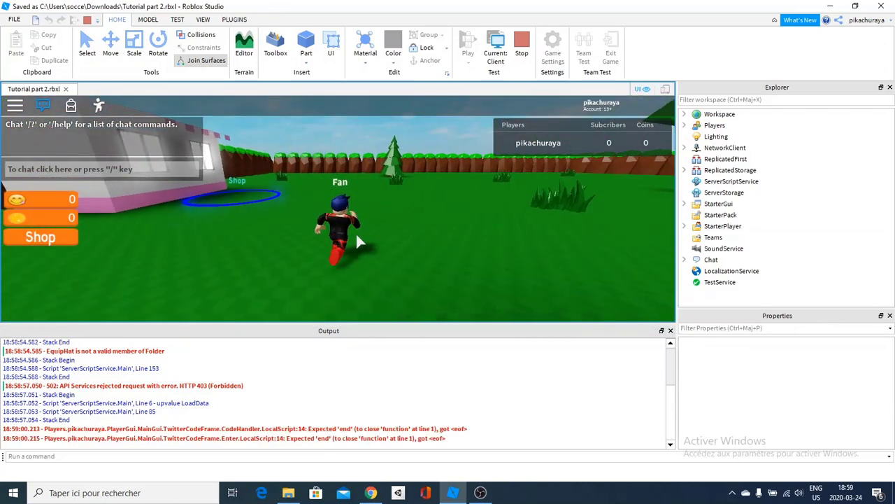
{"action": "right_click_drag", "start_coordinate": [357, 237], "coordinate": [342, 217]}
{"action": "left_click", "coordinate": [43, 105]}
{"action": "key", "text": "w"}
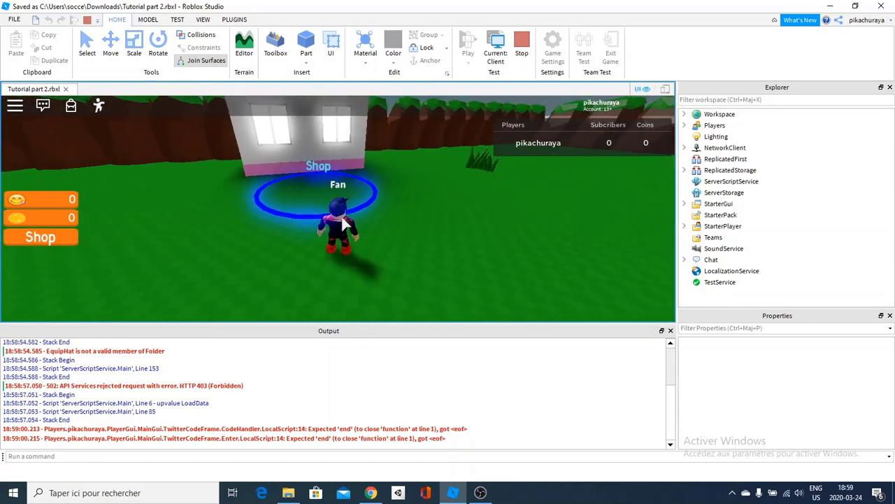
{"action": "left_click", "coordinate": [338, 291]}
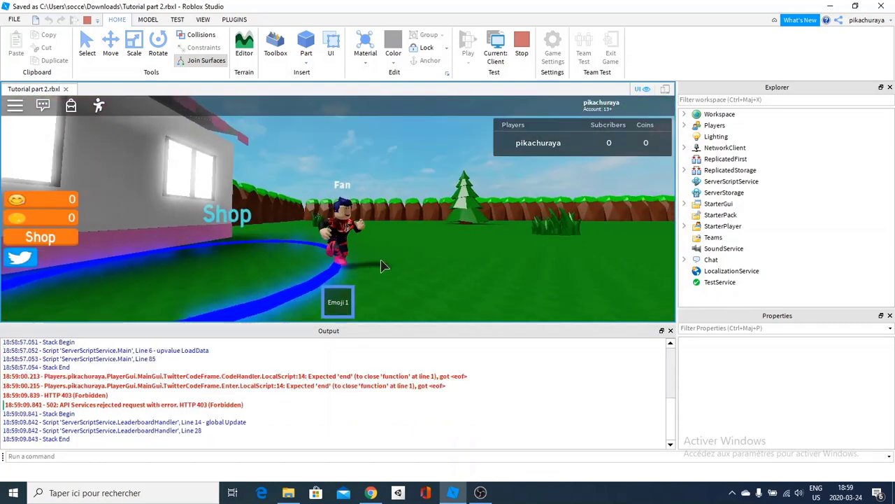
Return to the shop, browse to the Emoji 2 item and close the shop
{"action": "key", "text": "w"}
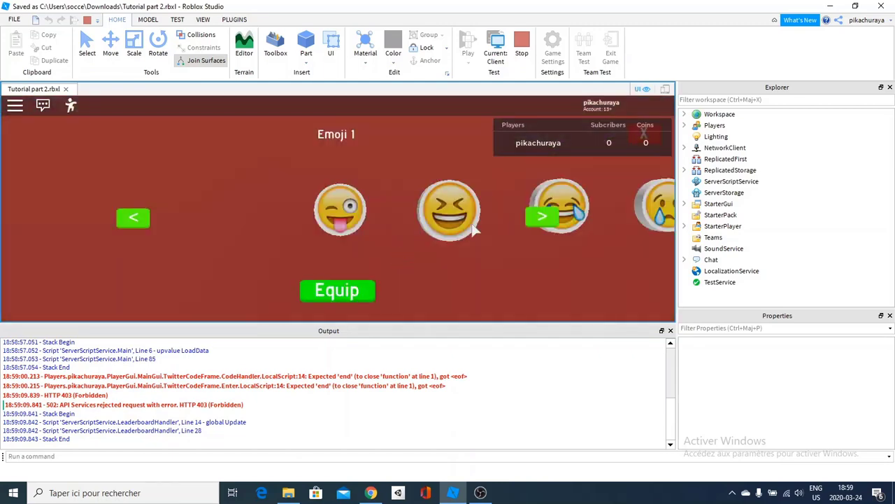
{"action": "left_click", "coordinate": [539, 218]}
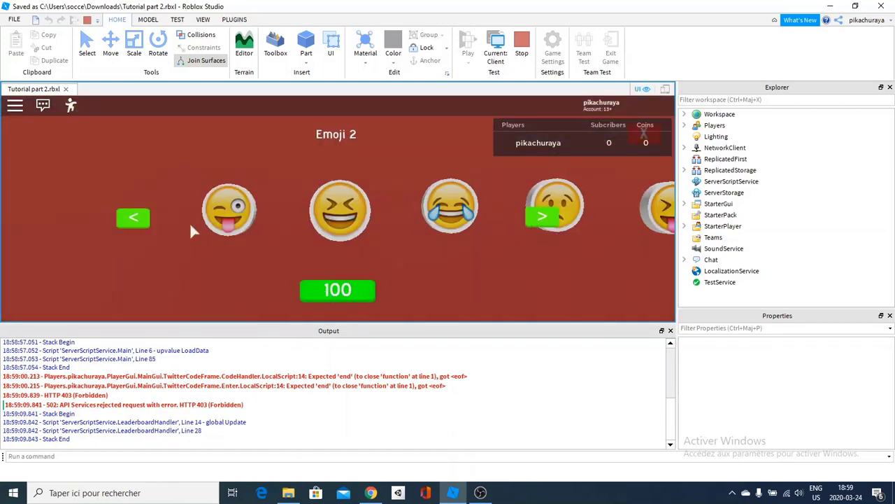
{"action": "left_click", "coordinate": [642, 133]}
Upload with the Emoji 1 tool, go back into the shop and buy Emoji 2 for 100
{"action": "key", "text": "w"}
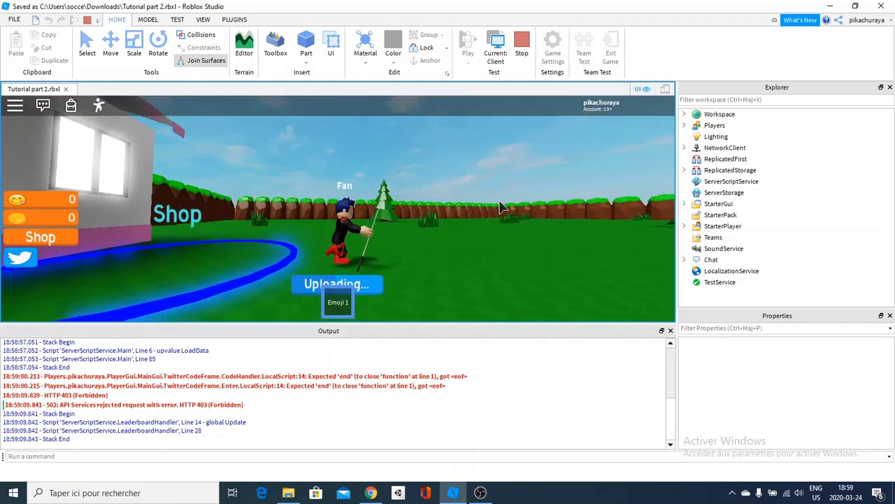
{"action": "right_click_drag", "start_coordinate": [498, 197], "coordinate": [498, 197]}
{"action": "key", "text": "w"}
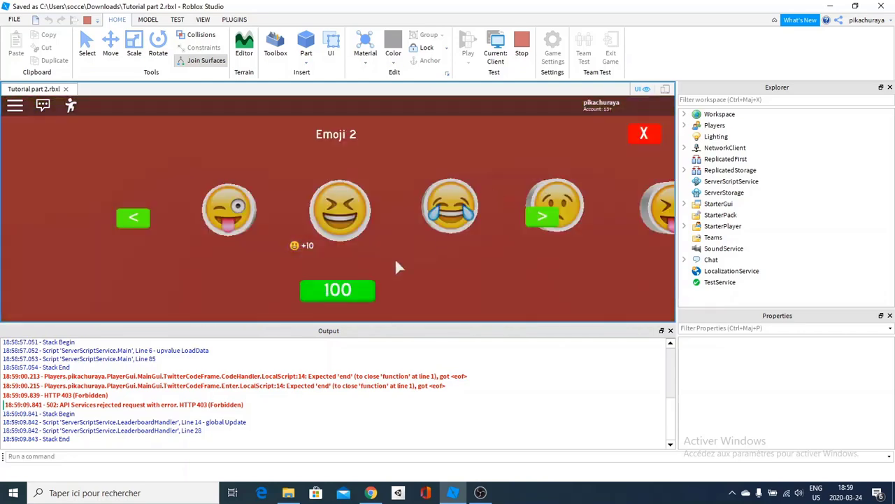
{"action": "left_click", "coordinate": [355, 291]}
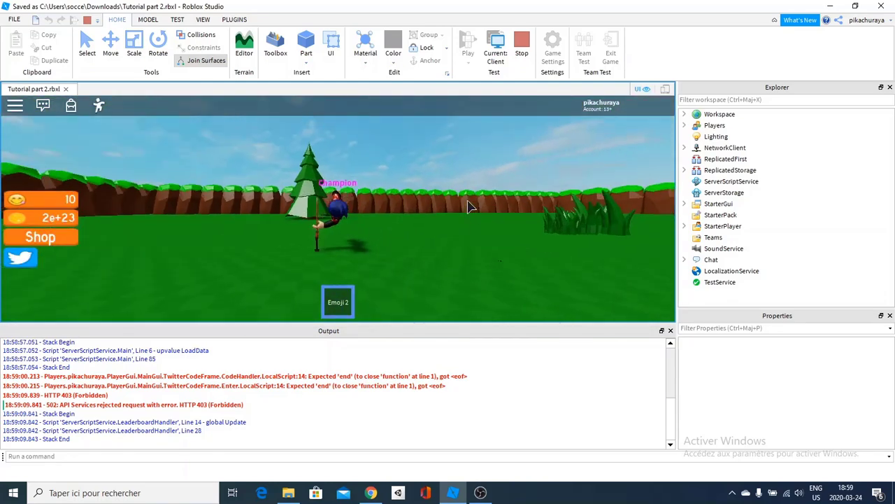
Check the Emoji 2 tool in the character's hand by equipping and unequipping it, and run across the map
{"action": "right_click_drag", "start_coordinate": [468, 201], "coordinate": [468, 201]}
{"action": "key", "text": "1"}
{"action": "key", "text": "1"}
{"action": "key", "text": "1"}
{"action": "key", "text": "w"}
{"action": "key", "text": "shift"}
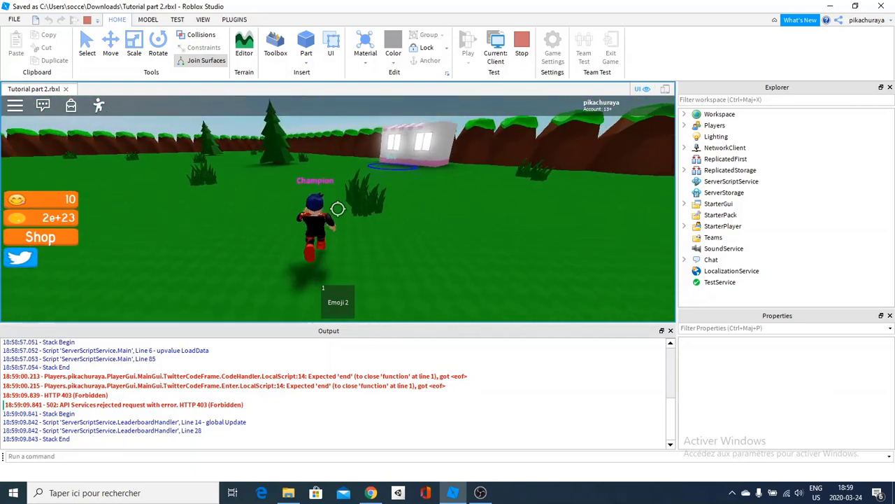
Try out the Emoji 2 tool once more, return to the shop's blue ring and equip Emoji 3
{"action": "key", "text": "shift"}
{"action": "right_click_drag", "start_coordinate": [526, 233], "coordinate": [526, 232]}
{"action": "key", "text": "1"}
{"action": "key", "text": "1"}
{"action": "key", "text": "space"}
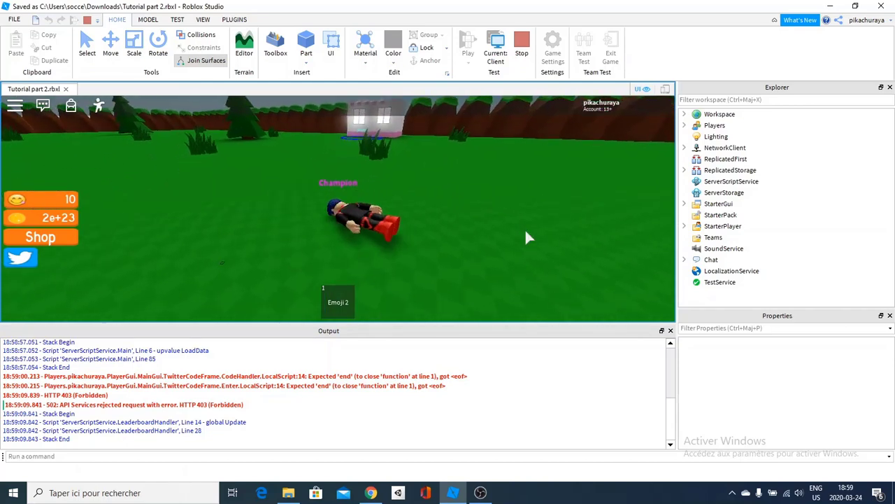
{"action": "right_click_drag", "start_coordinate": [539, 194], "coordinate": [539, 194]}
{"action": "key", "text": "w"}
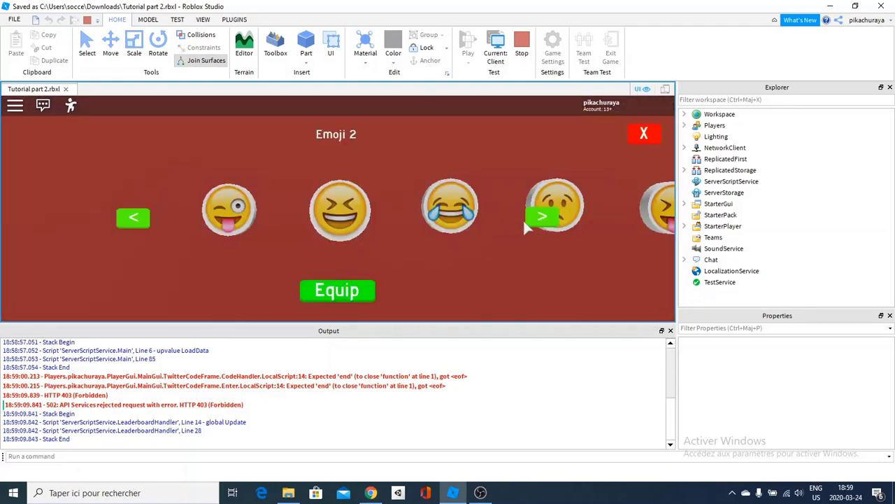
{"action": "left_click", "coordinate": [540, 215]}
{"action": "left_click", "coordinate": [353, 292]}
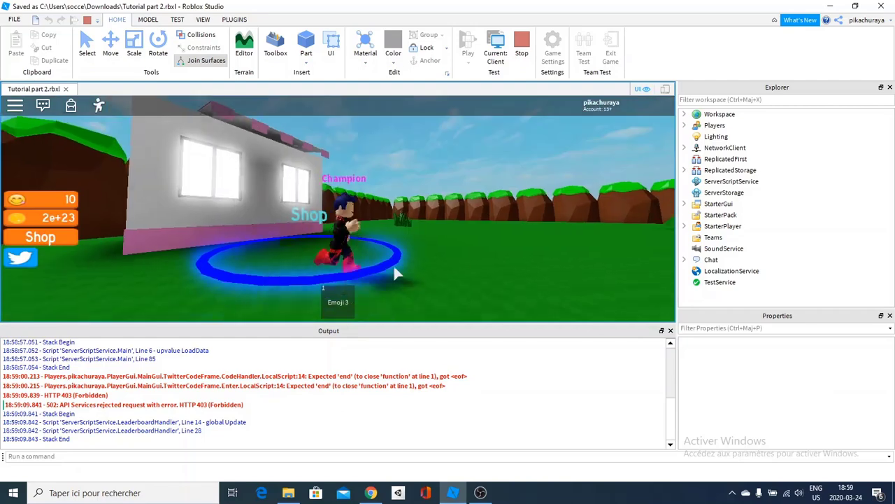
Check the Emoji 3 tool in the character's hand by equipping and unequipping it while running across the map
{"action": "key", "text": "w"}
{"action": "key", "text": "1"}
{"action": "right_click_drag", "start_coordinate": [433, 240], "coordinate": [433, 241]}
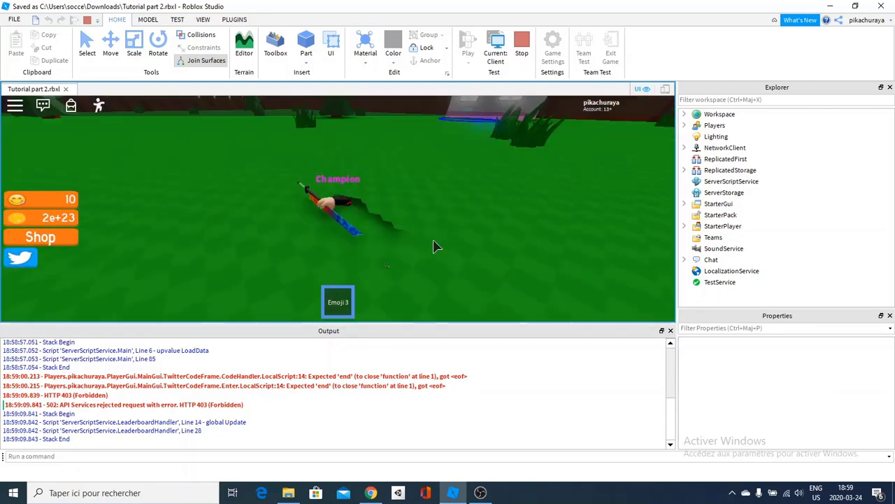
{"action": "key", "text": "1"}
{"action": "key", "text": "w"}
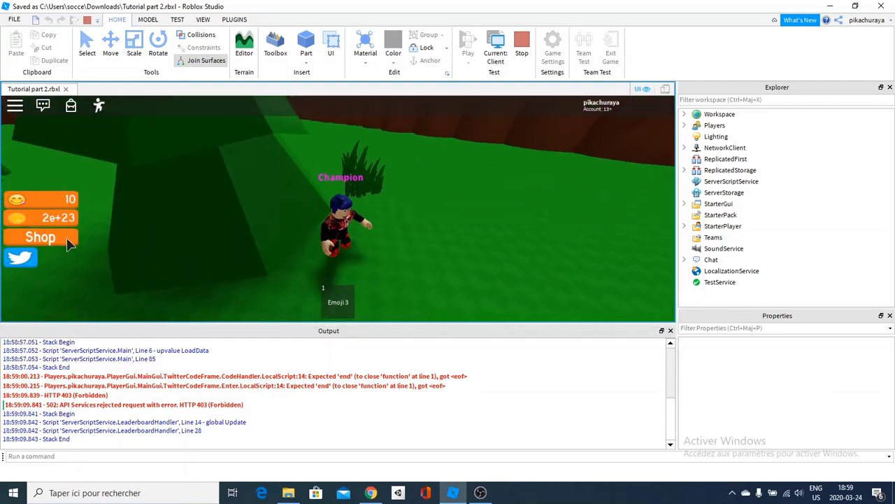
Walk the character back into the shop's blue ring and equip Emoji 4
{"action": "right_click_drag", "start_coordinate": [492, 168], "coordinate": [493, 168]}
{"action": "key", "text": "w"}
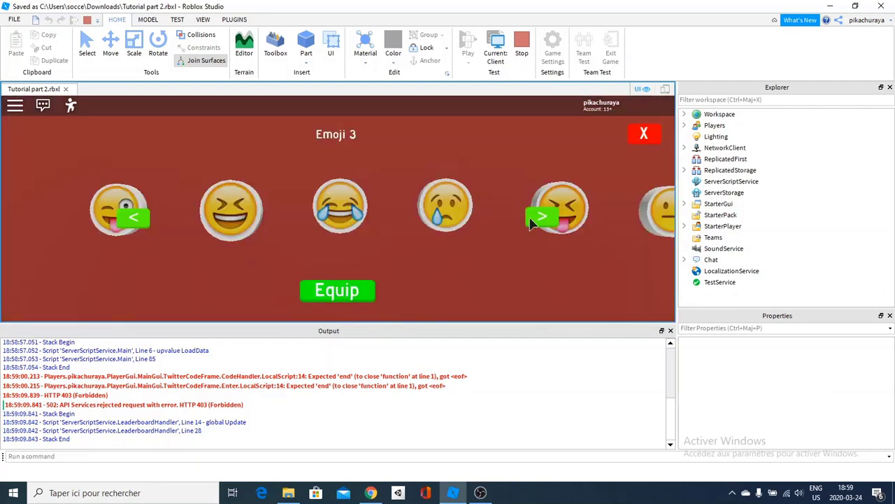
{"action": "left_click", "coordinate": [530, 221]}
{"action": "left_click", "coordinate": [338, 290]}
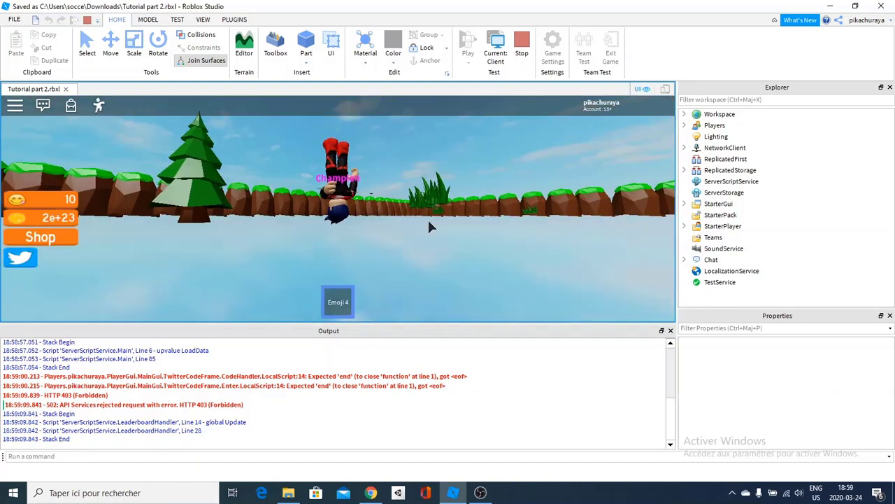
Put away the Emoji 4 tool, run the character past the shop and stop the play test
{"action": "key", "text": "1"}
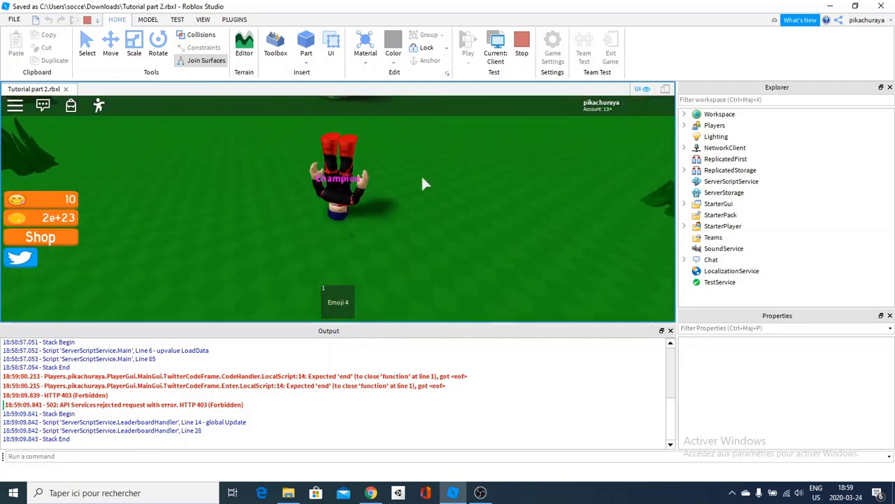
{"action": "right_click_drag", "start_coordinate": [63, 249], "coordinate": [314, 200]}
{"action": "key", "text": "w"}
{"action": "key", "text": "d"}
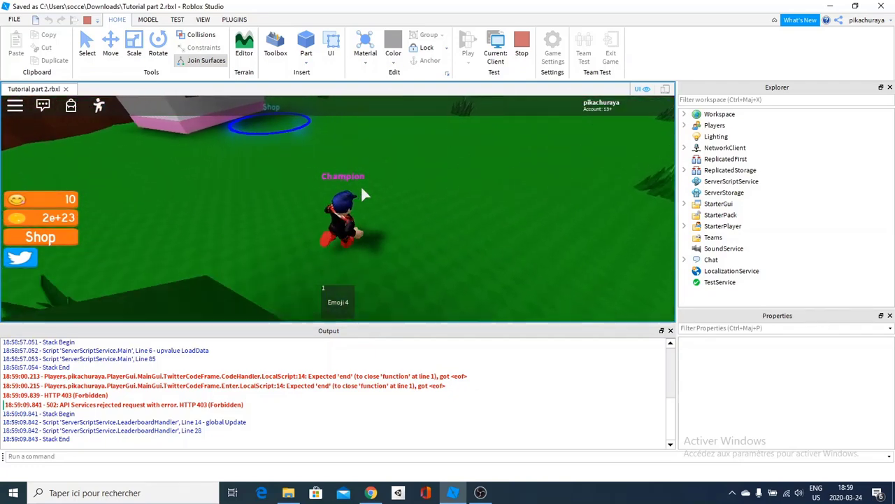
{"action": "key", "text": "w"}
{"action": "key", "text": "d"}
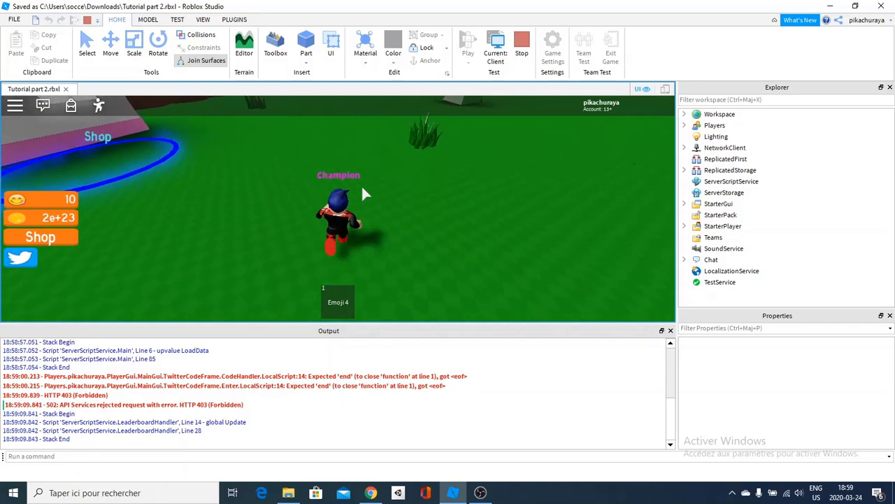
{"action": "key", "text": "w"}
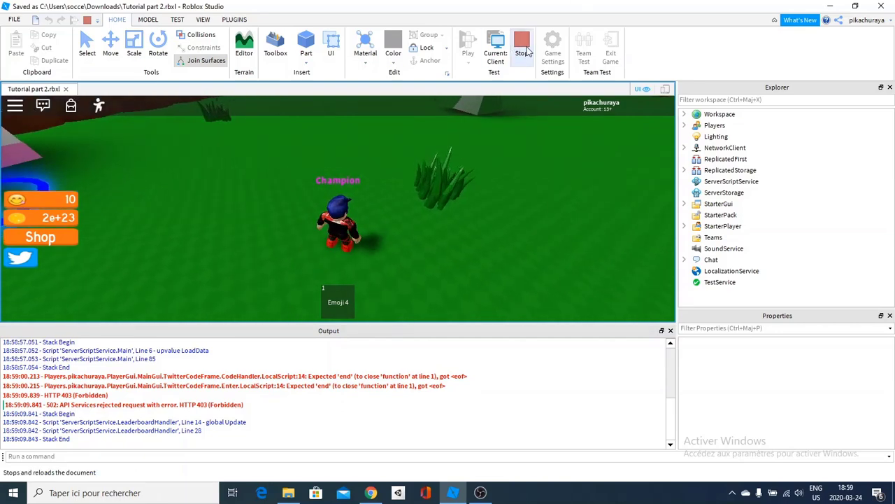
{"action": "left_click", "coordinate": [527, 51]}
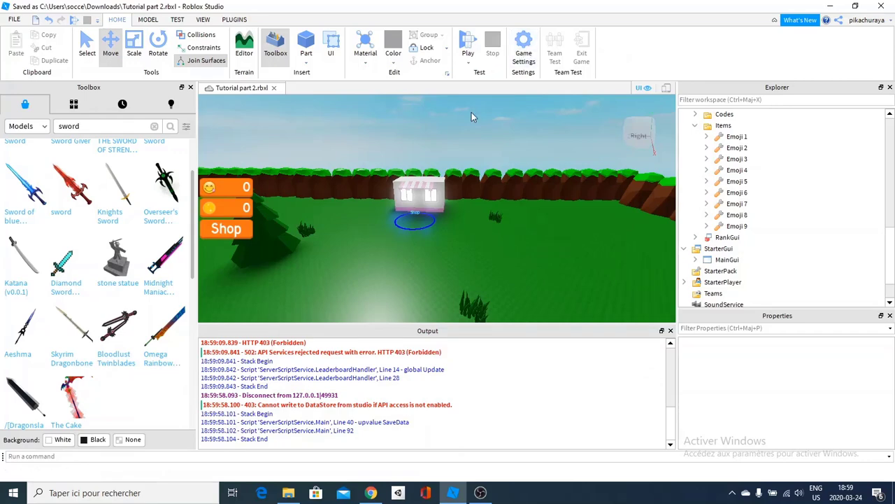
Collapse the ServerStorage Items folder and the Dragonbone Sword tool in the Workspace
{"action": "left_click", "coordinate": [736, 137]}
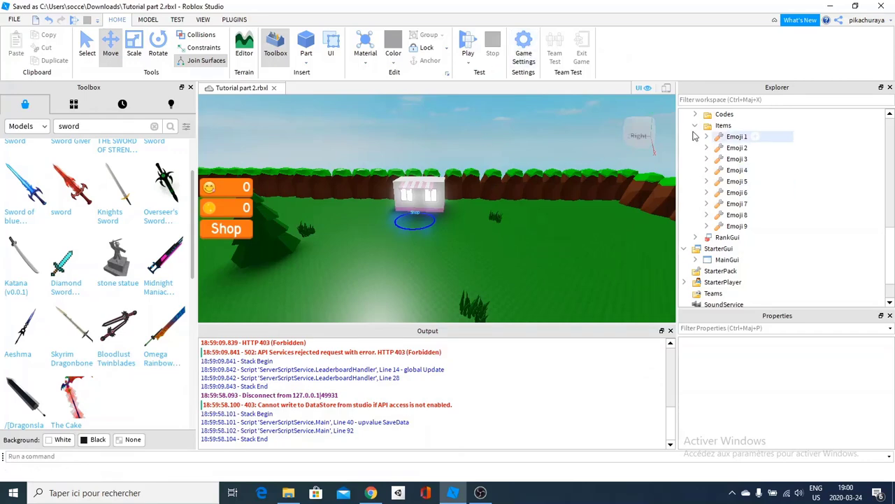
{"action": "left_click", "coordinate": [694, 125]}
{"action": "left_click", "coordinate": [698, 126], "text": "shift"}
{"action": "left_click", "coordinate": [713, 183]}
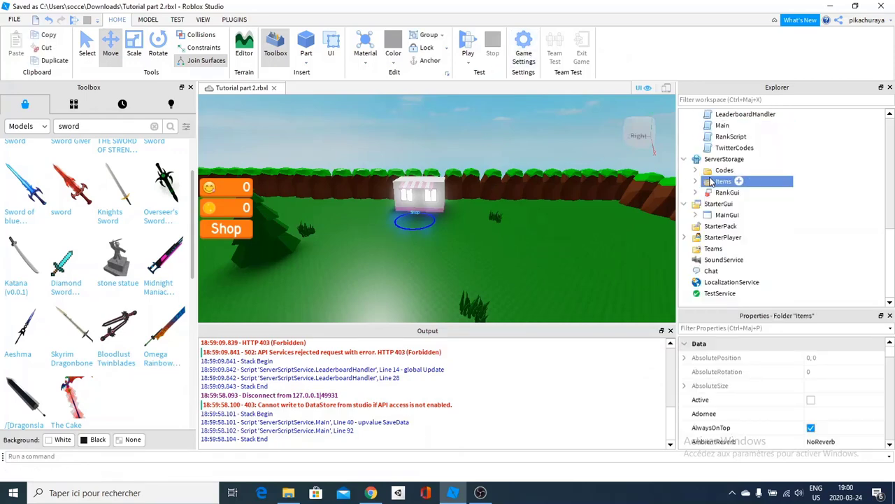
{"action": "scroll", "coordinate": [713, 182], "scroll_direction": "up", "scroll_amount": 10}
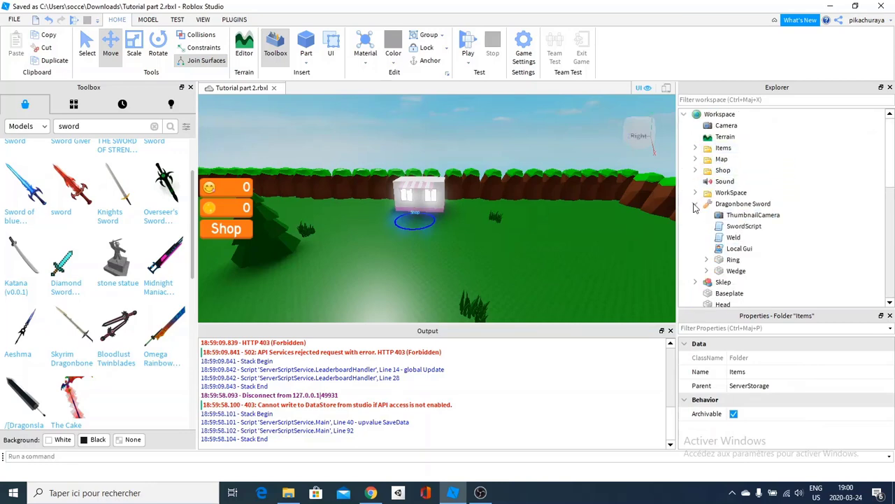
{"action": "left_click", "coordinate": [695, 205]}
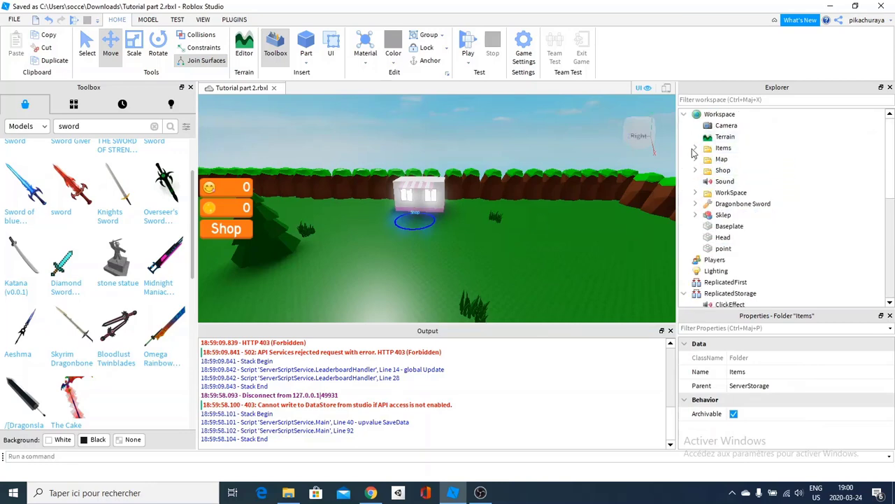
Expand item model 1 in the Workspace Items folder, select its Handle and focus the view on the shop display emoji
{"action": "left_click", "coordinate": [694, 148]}
{"action": "left_click", "coordinate": [706, 160]}
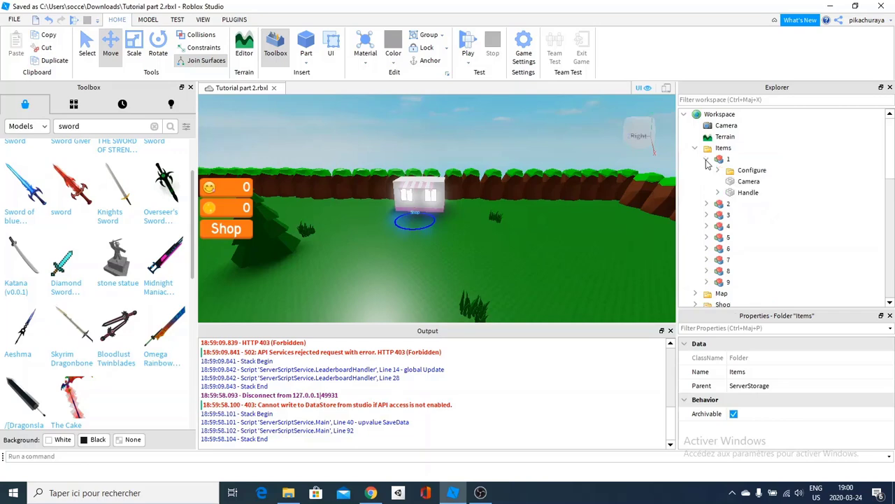
{"action": "left_click", "coordinate": [737, 183]}
{"action": "left_click", "coordinate": [737, 193]}
{"action": "key", "text": "f"}
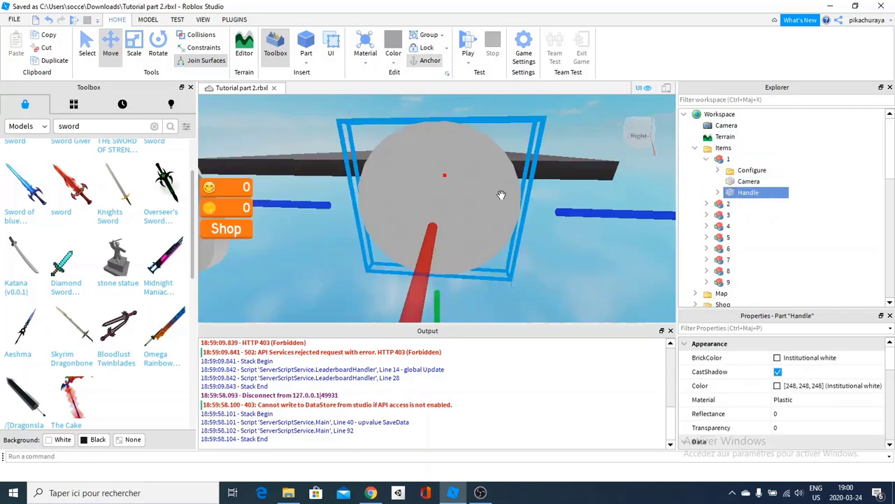
{"action": "scroll", "coordinate": [501, 195], "scroll_direction": "down", "scroll_amount": 3}
{"action": "right_click_drag", "start_coordinate": [501, 196], "coordinate": [499, 202]}
{"action": "key", "text": "f"}
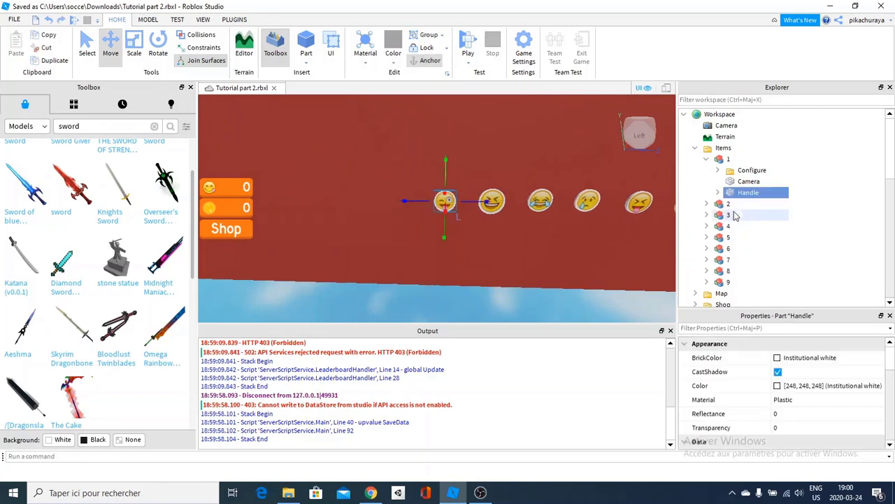
Duplicate the FakeSword and Handle parts of Emoji 1 in ServerStorage and move the copies into Workspace item model 1
{"action": "scroll", "coordinate": [745, 252], "scroll_direction": "down", "scroll_amount": 6}
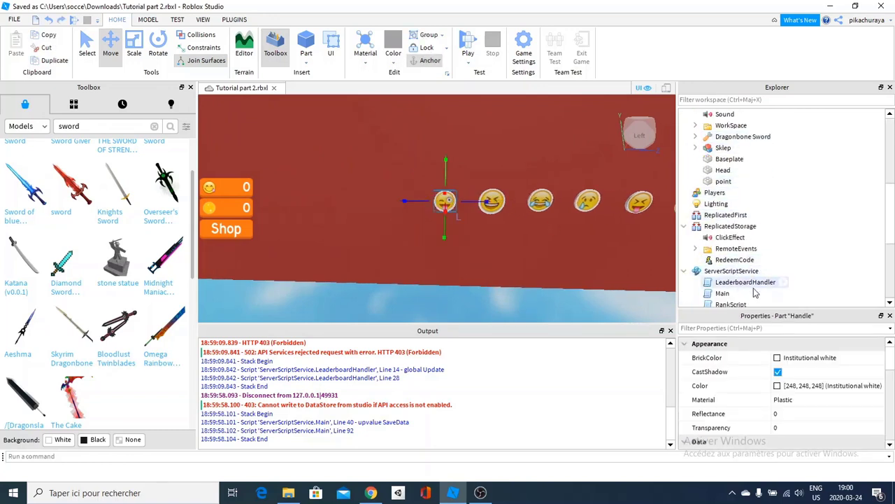
{"action": "scroll", "coordinate": [756, 293], "scroll_direction": "down", "scroll_amount": 4}
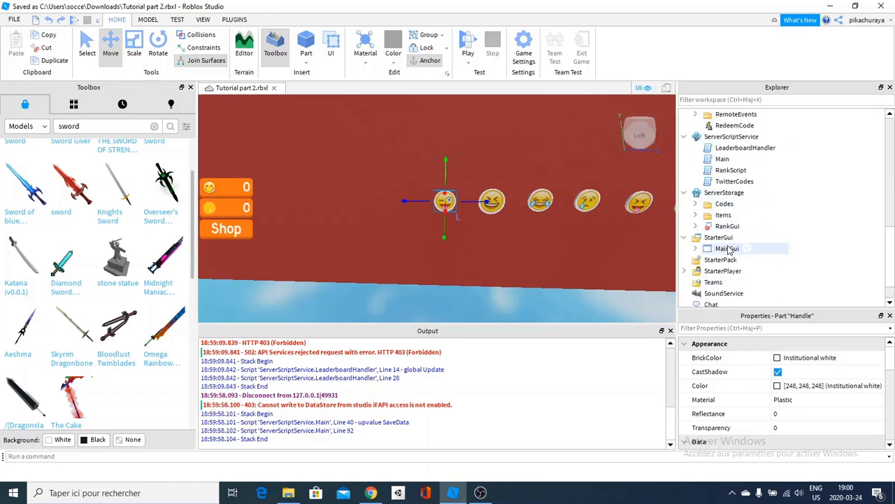
{"action": "scroll", "coordinate": [721, 231], "scroll_direction": "down", "scroll_amount": 1}
{"action": "left_click", "coordinate": [696, 183]}
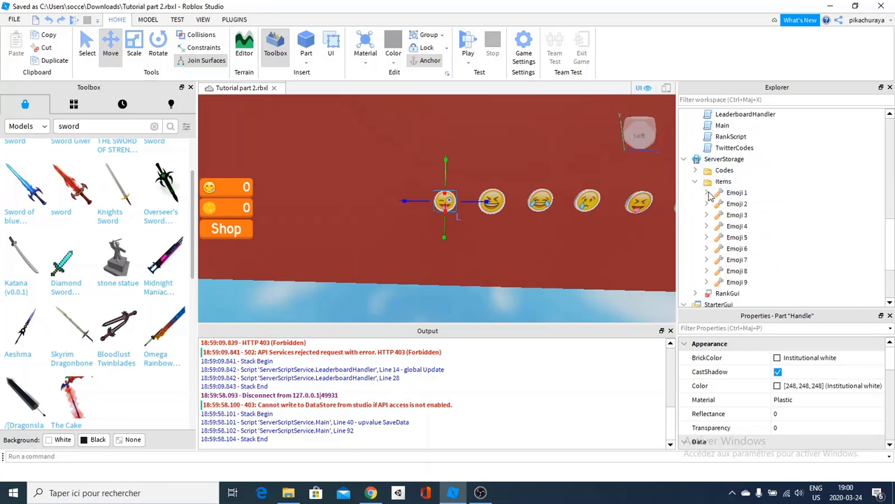
{"action": "left_click", "coordinate": [707, 192]}
{"action": "left_click", "coordinate": [745, 249]}
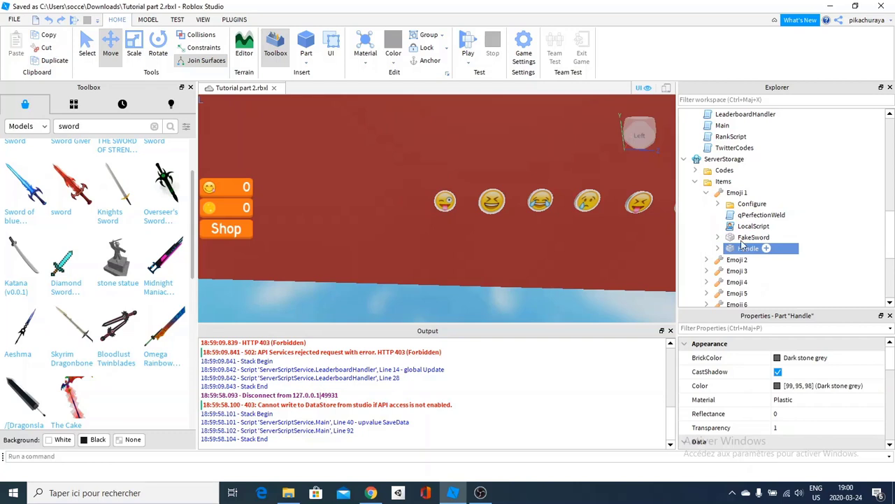
{"action": "left_click", "coordinate": [743, 238], "text": "ctrl"}
{"action": "key", "text": "ctrl+d"}
{"action": "left_click_drag", "start_coordinate": [741, 250], "coordinate": [742, 159]}
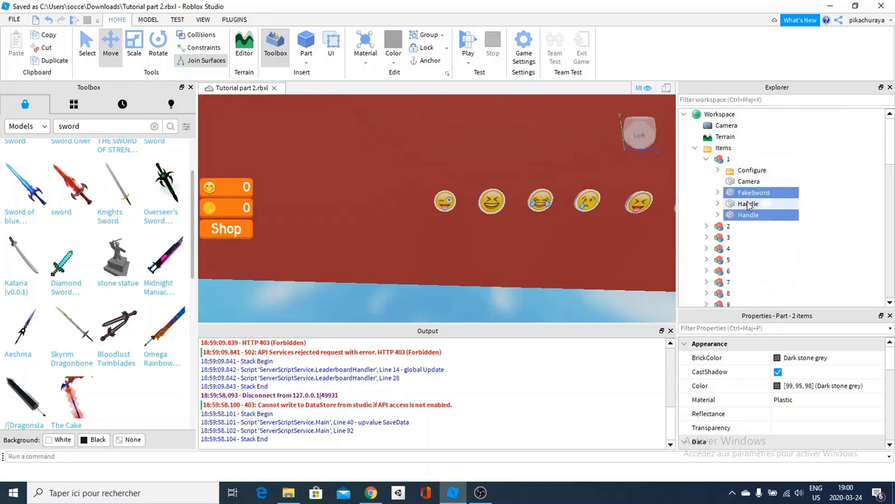
Copy the Position value of the original emoji Handle in item model 1 and delete that Handle
{"action": "left_click", "coordinate": [747, 204]}
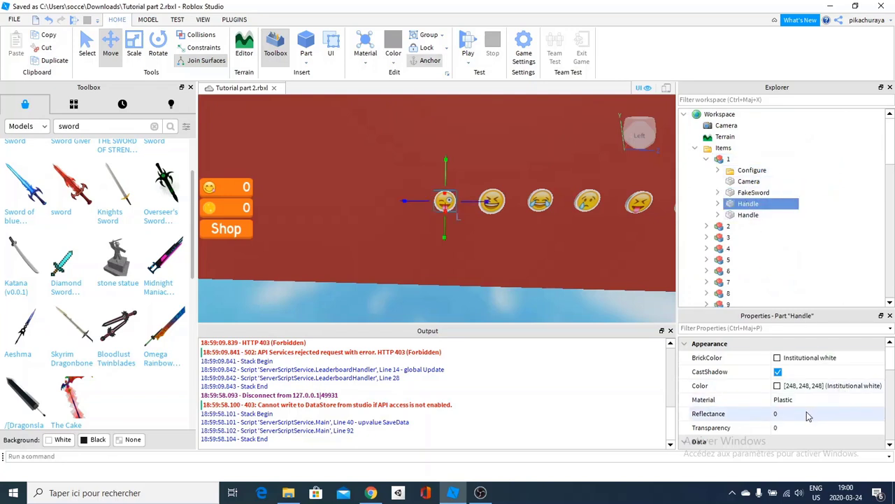
{"action": "scroll", "coordinate": [806, 411], "scroll_direction": "down", "scroll_amount": 3}
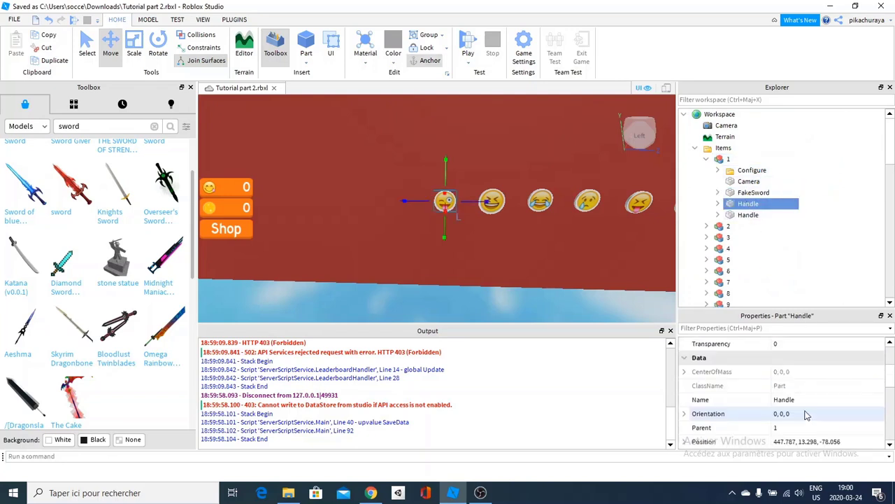
{"action": "left_click", "coordinate": [751, 328]}
{"action": "type", "text": "pos"}
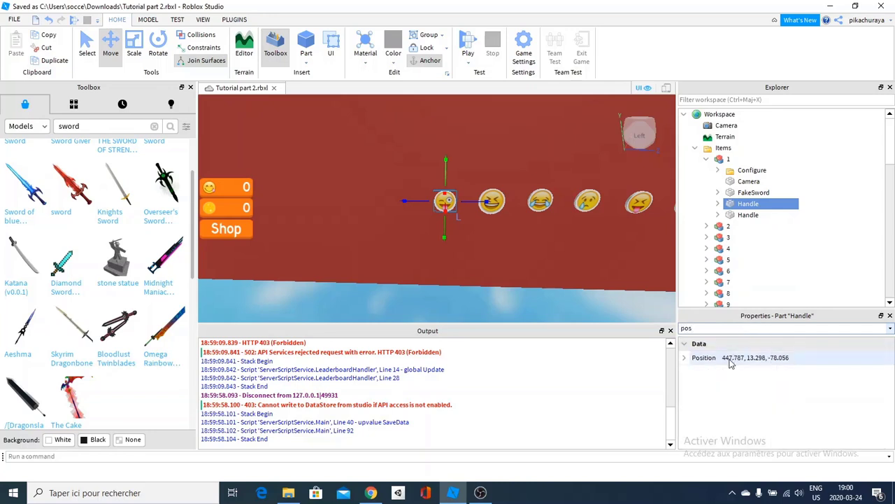
{"action": "left_click", "coordinate": [729, 358]}
{"action": "right_click", "coordinate": [739, 357]}
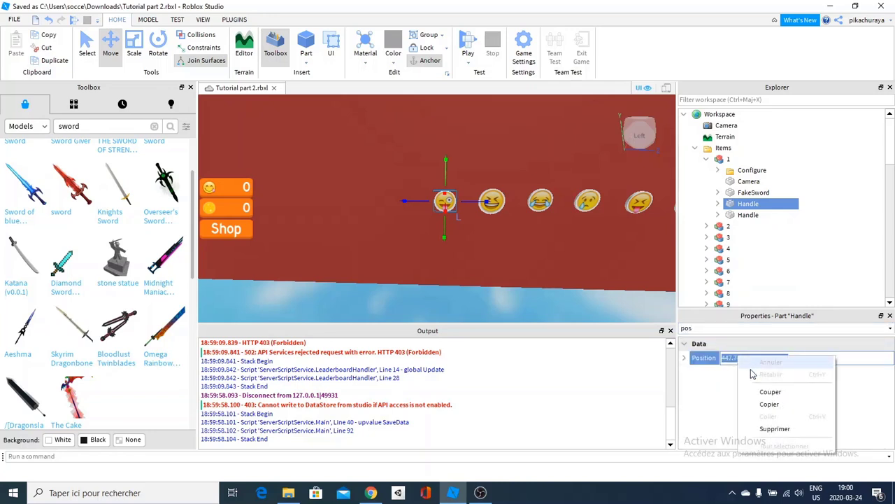
{"action": "left_click", "coordinate": [768, 404]}
{"action": "left_click", "coordinate": [735, 204]}
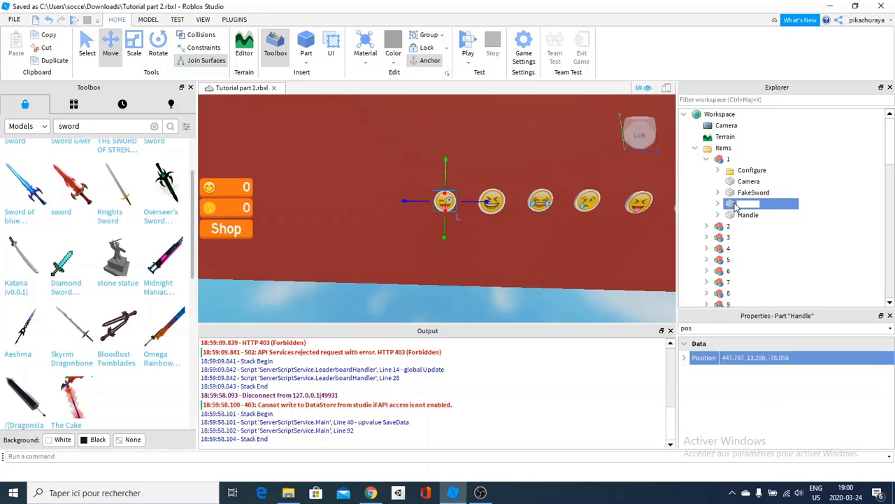
{"action": "key", "text": "Delete"}
Set the Position of the FakeSword in item model 1 to 447.787, 13.298, -78.056
{"action": "left_click", "coordinate": [746, 195]}
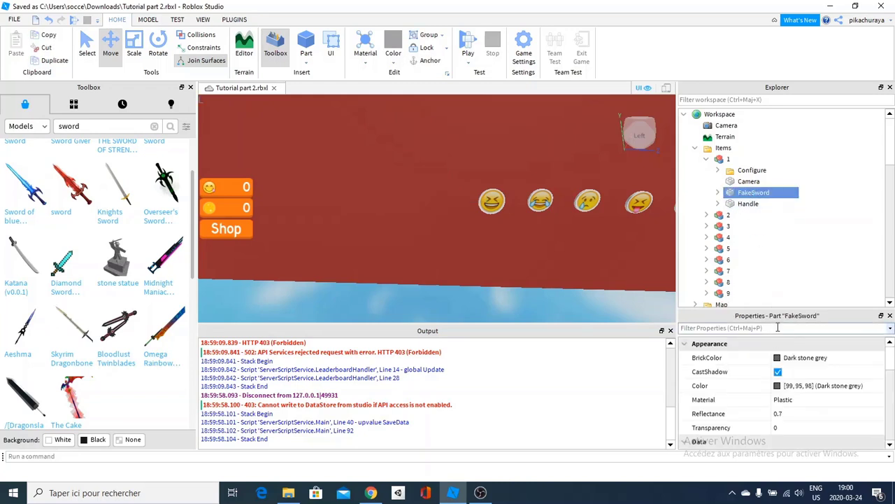
{"action": "type", "text": "pos"}
{"action": "left_click", "coordinate": [756, 357]}
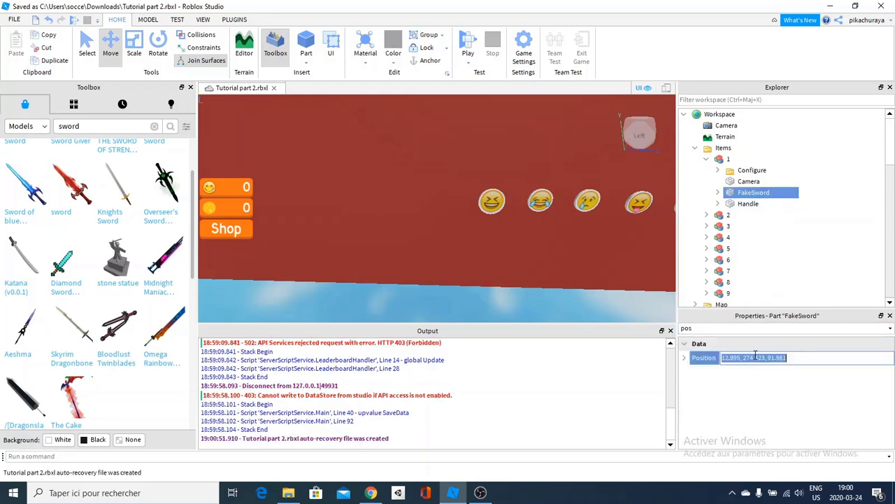
{"action": "type", "text": "447.787, 136.398, -78.096"}
{"action": "key", "text": "Return"}
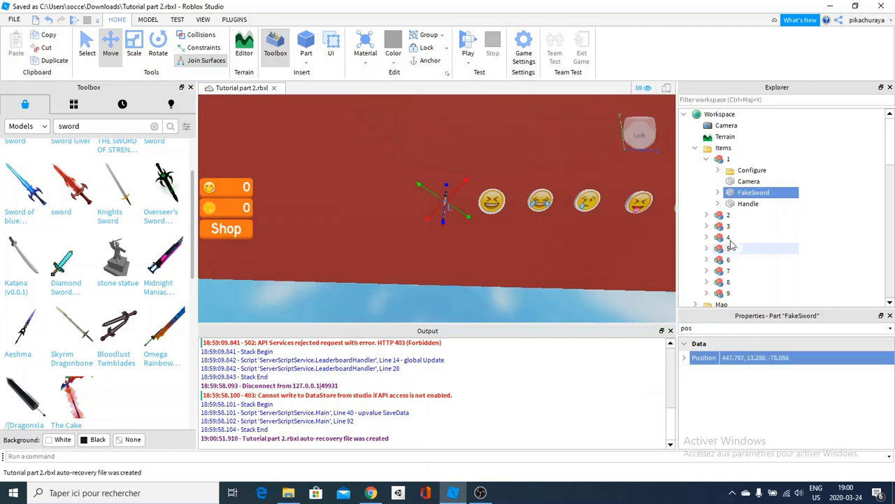
Set the Position of the sword's Handle in item model 1 to 447.787, 13.298, -78.056
{"action": "left_click", "coordinate": [747, 203]}
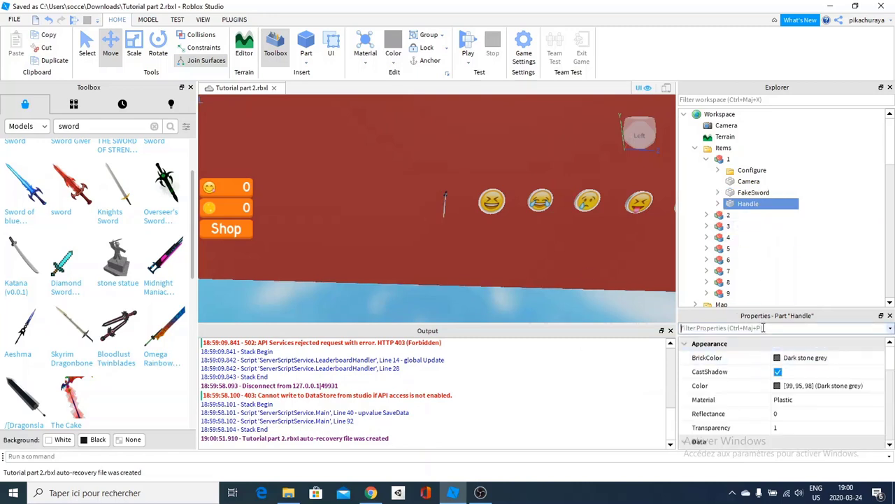
{"action": "type", "text": "pos"}
{"action": "left_click", "coordinate": [756, 358]}
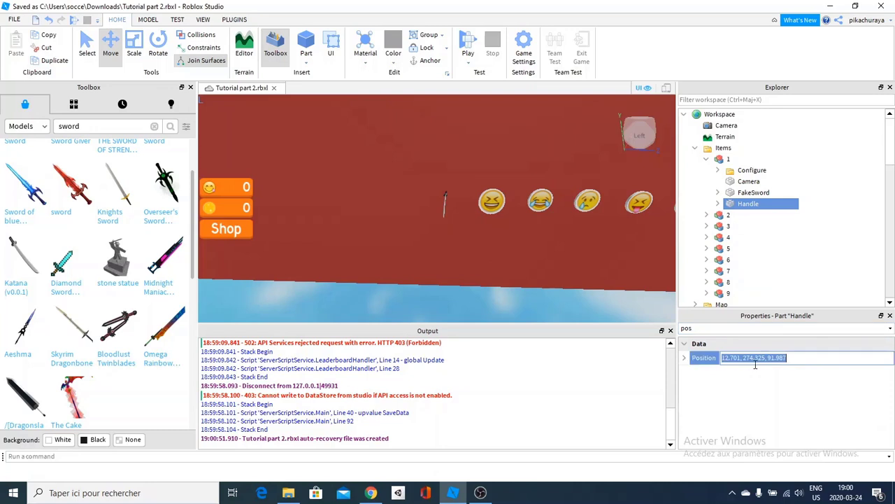
{"action": "key", "text": "Return"}
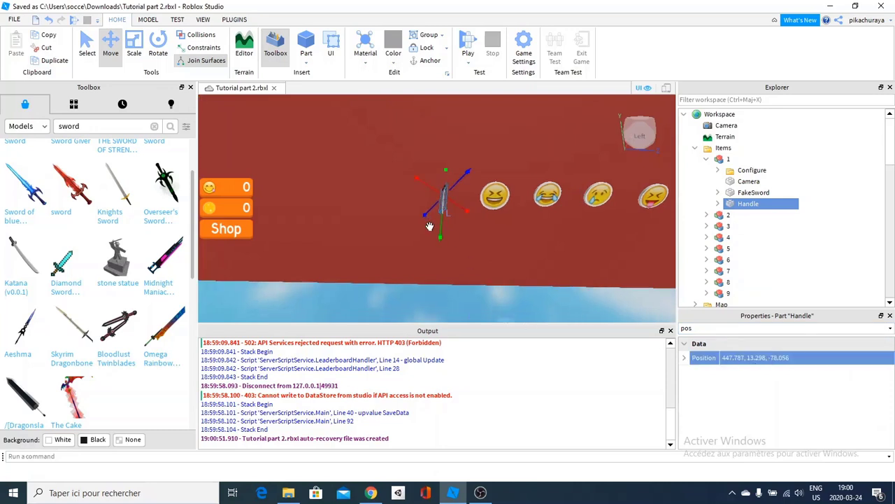
Rotate the FakeSword and Handle parts of item model 1 together so the shop display sword stands upright
{"action": "scroll", "coordinate": [428, 226], "scroll_direction": "up", "scroll_amount": 5}
{"action": "right_click_drag", "start_coordinate": [430, 226], "coordinate": [429, 231]}
{"action": "scroll", "coordinate": [431, 230], "scroll_direction": "down", "scroll_amount": 3}
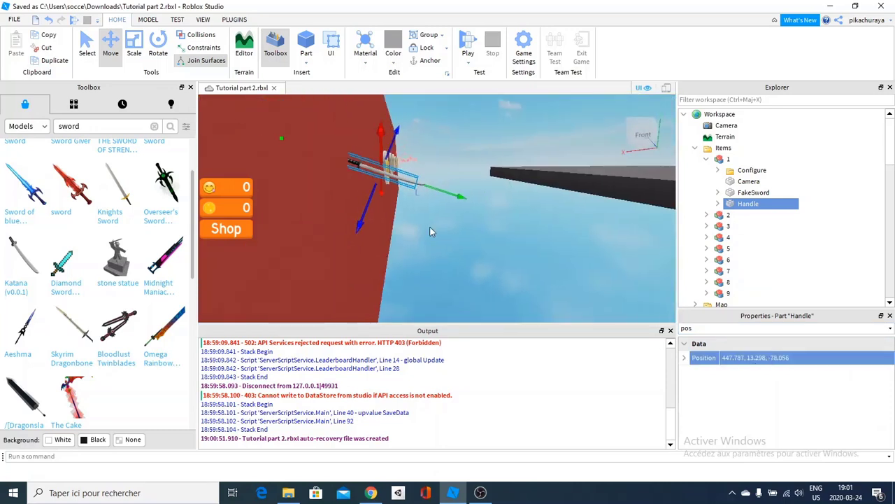
{"action": "left_click", "coordinate": [721, 193], "text": "ctrl"}
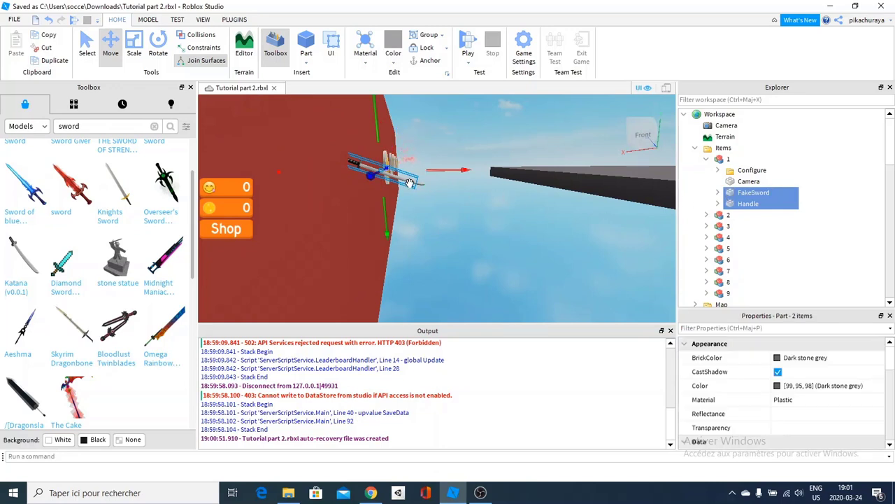
{"action": "key", "text": "ctrl+3"}
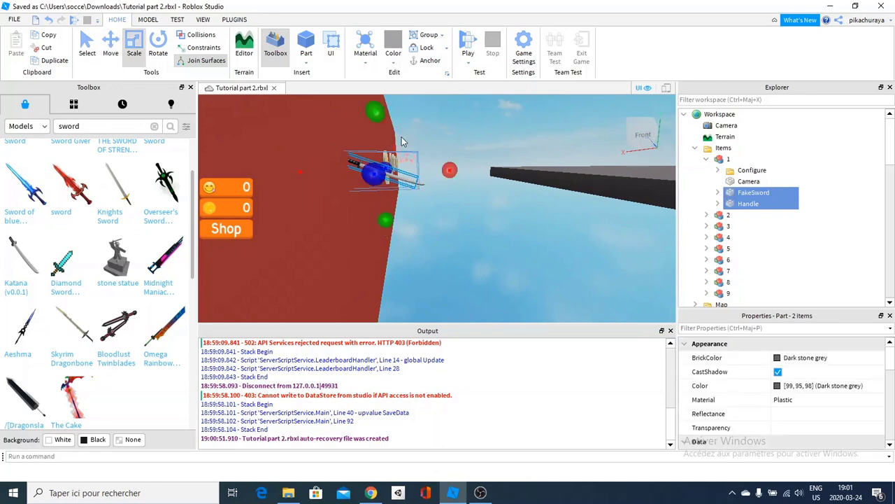
{"action": "key", "text": "ctrl+1"}
{"action": "key", "text": "ctrl+4"}
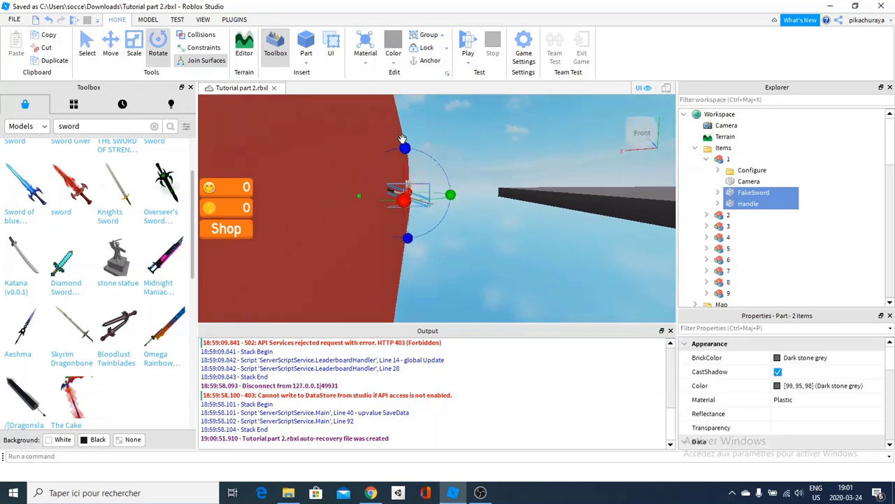
{"action": "left_click_drag", "start_coordinate": [403, 138], "coordinate": [433, 193]}
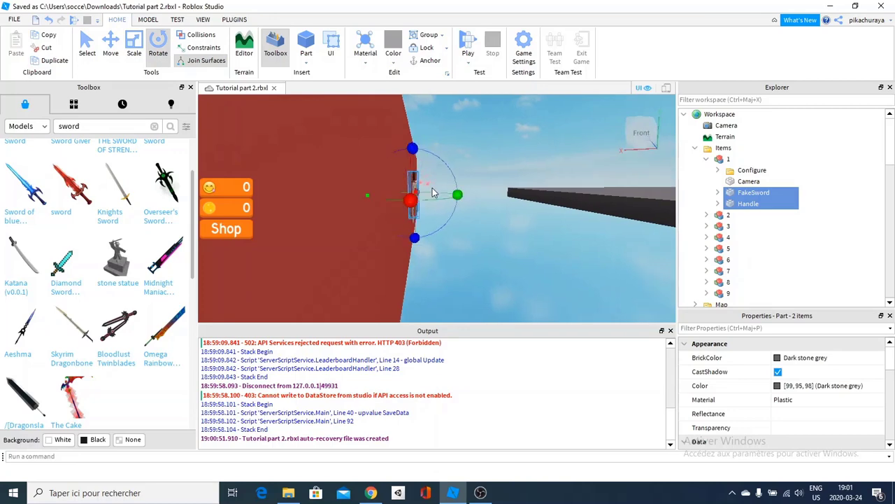
Anchor the FakeSword and Handle parts of item model 1
{"action": "key", "text": "d"}
{"action": "right_click_drag", "start_coordinate": [431, 188], "coordinate": [431, 188]}
{"action": "key", "text": "w"}
{"action": "key", "text": "a"}
{"action": "key", "text": "s"}
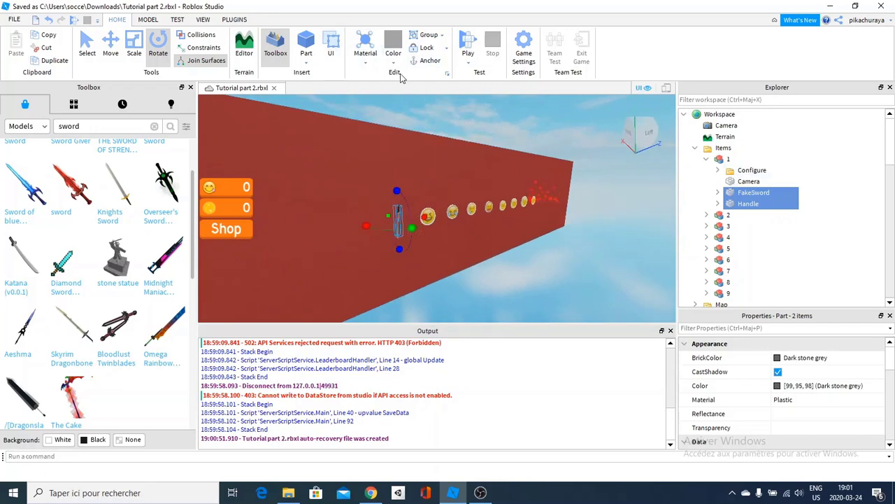
{"action": "right_click_drag", "start_coordinate": [416, 192], "coordinate": [417, 194]}
{"action": "key", "text": "d"}
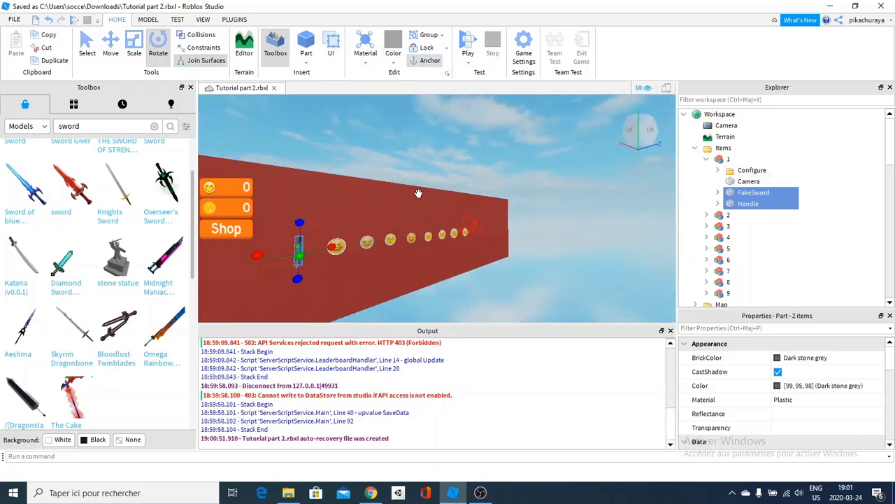
Play-test the game, walk into the shop circle, and buy and equip the Emoji 1 sword
{"action": "left_click", "coordinate": [465, 40]}
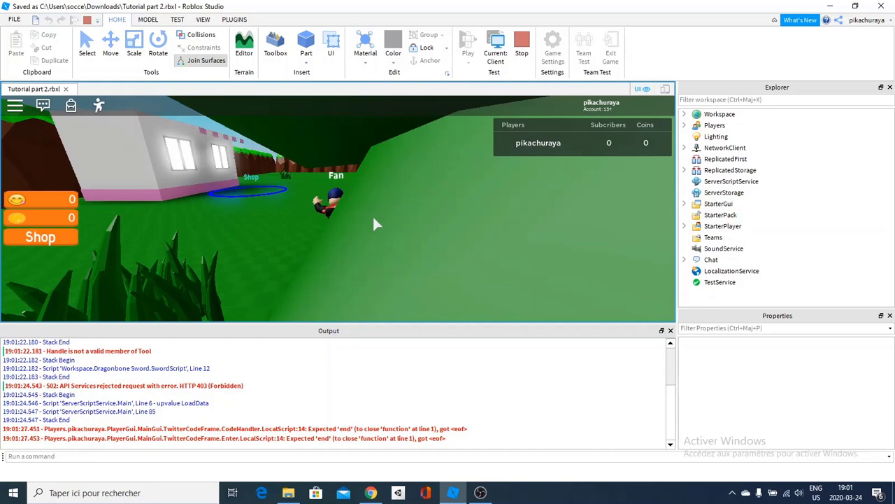
{"action": "key", "text": "w"}
{"action": "right_click_drag", "start_coordinate": [372, 215], "coordinate": [378, 210]}
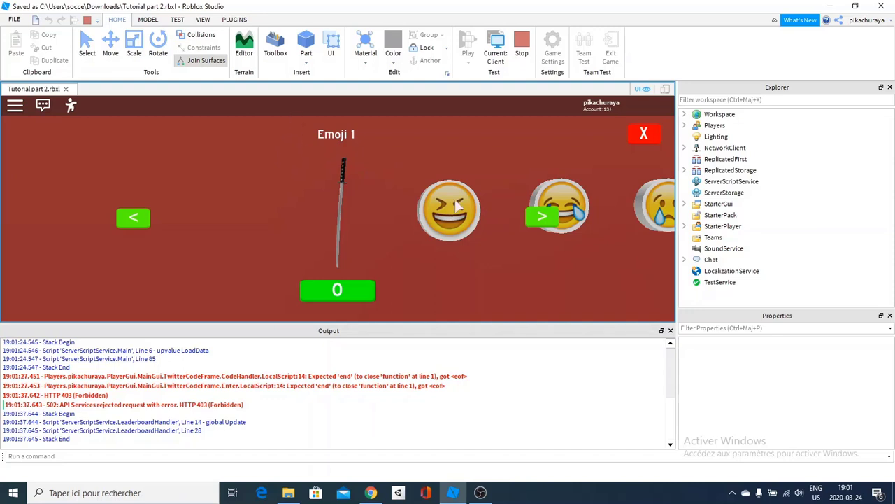
{"action": "left_click", "coordinate": [358, 287]}
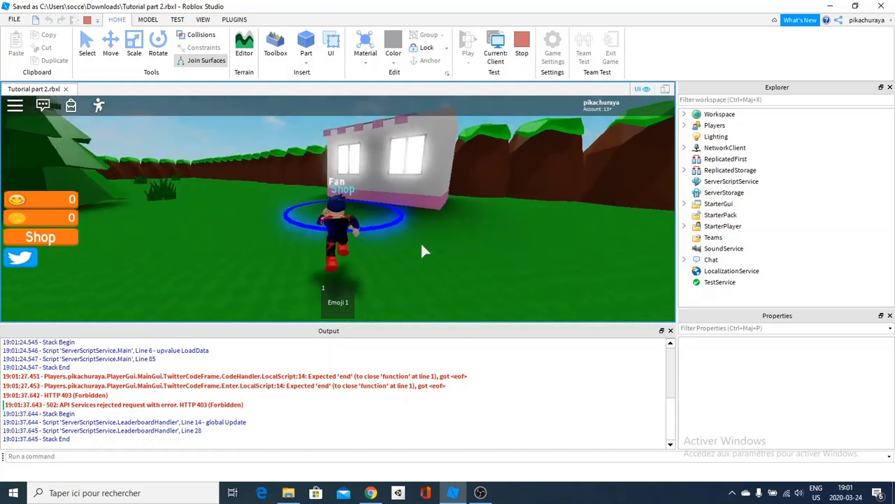
{"action": "left_click", "coordinate": [347, 289]}
Try drawing and stowing the Emoji 1 tool in play, revisit and close the shop, and end the test
{"action": "key", "text": "d"}
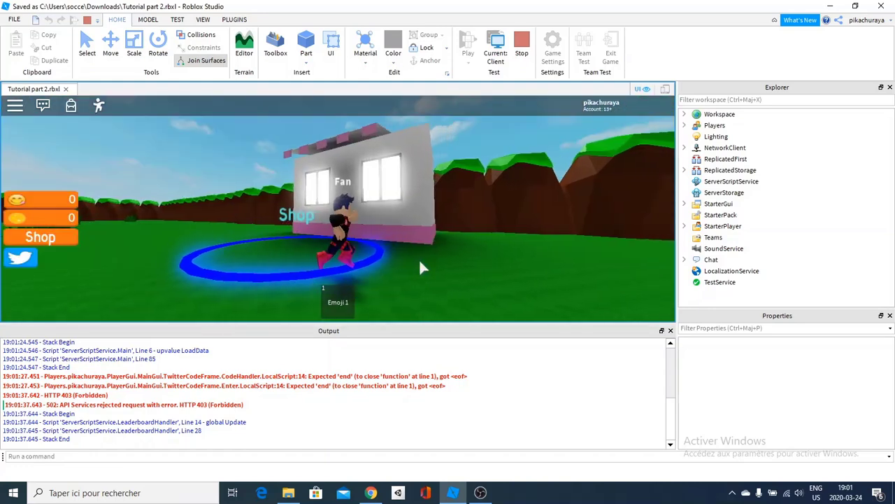
{"action": "key", "text": "1"}
{"action": "key", "text": "s"}
{"action": "key", "text": "1"}
{"action": "right_click_drag", "start_coordinate": [420, 261], "coordinate": [420, 260]}
{"action": "key", "text": "w"}
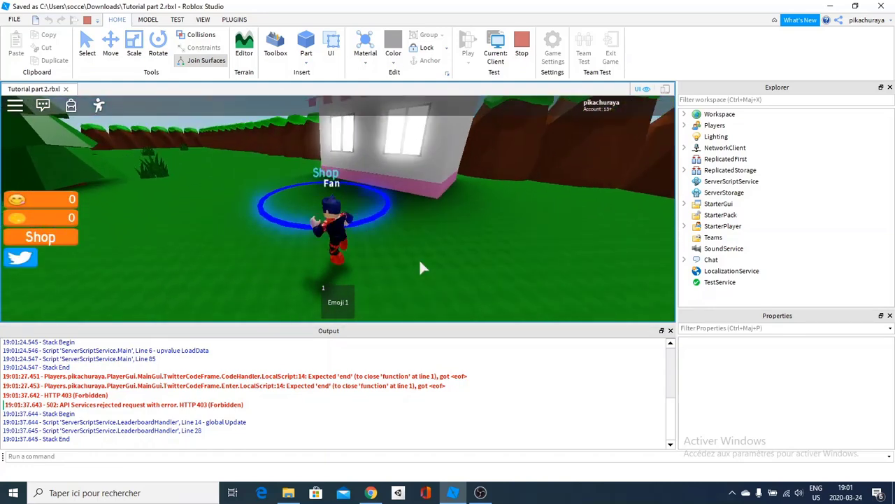
{"action": "key", "text": "a"}
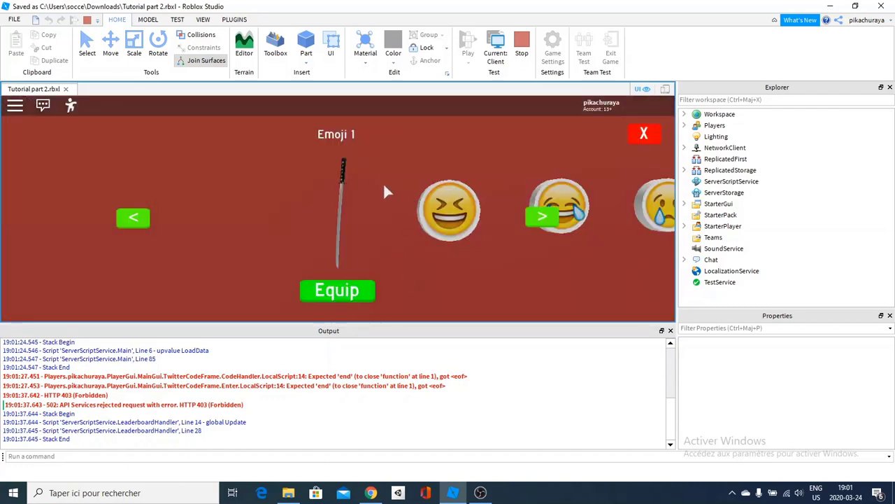
{"action": "left_click", "coordinate": [642, 134]}
{"action": "key", "text": "a"}
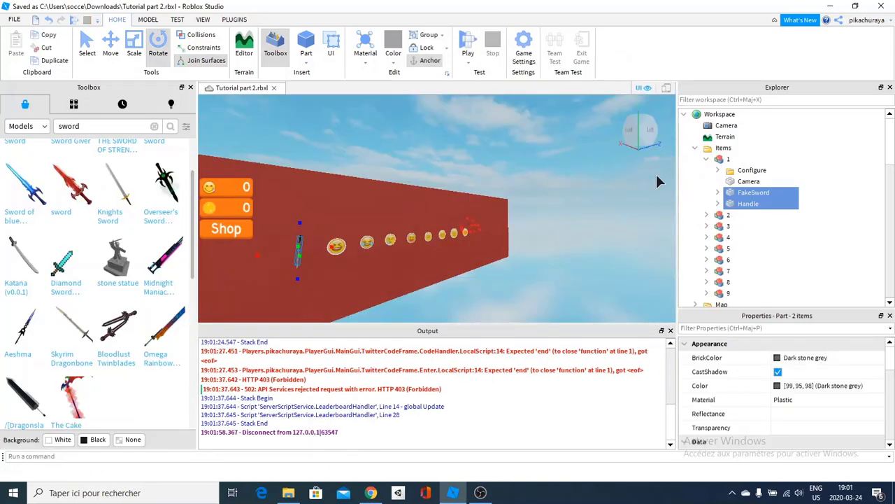
Set the Value of the Item string in item model 1's Configure folder to Katana
{"action": "left_click", "coordinate": [717, 170]}
{"action": "scroll", "coordinate": [727, 181], "scroll_direction": "down", "scroll_amount": 1}
{"action": "left_click", "coordinate": [755, 159]}
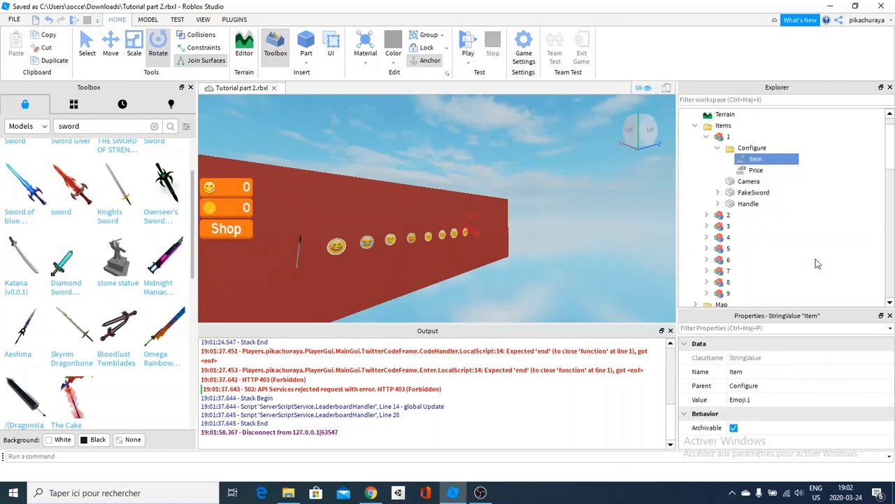
{"action": "left_click", "coordinate": [759, 404]}
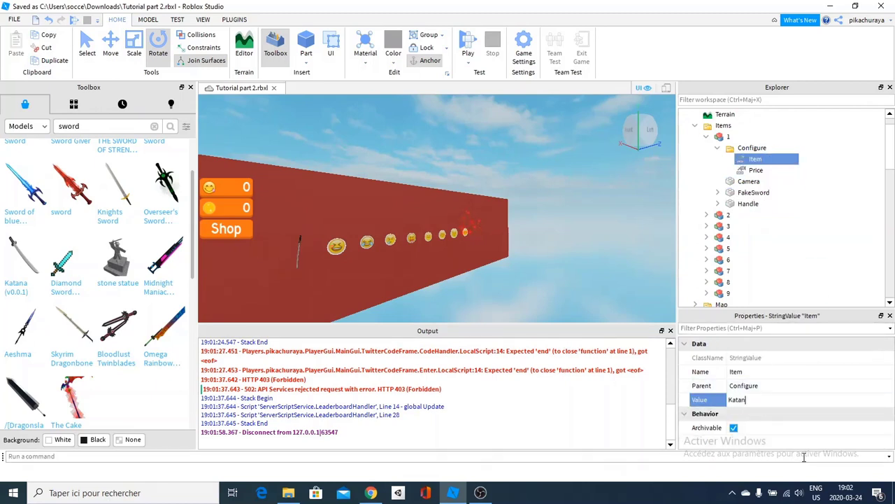
{"action": "key", "text": "Return"}
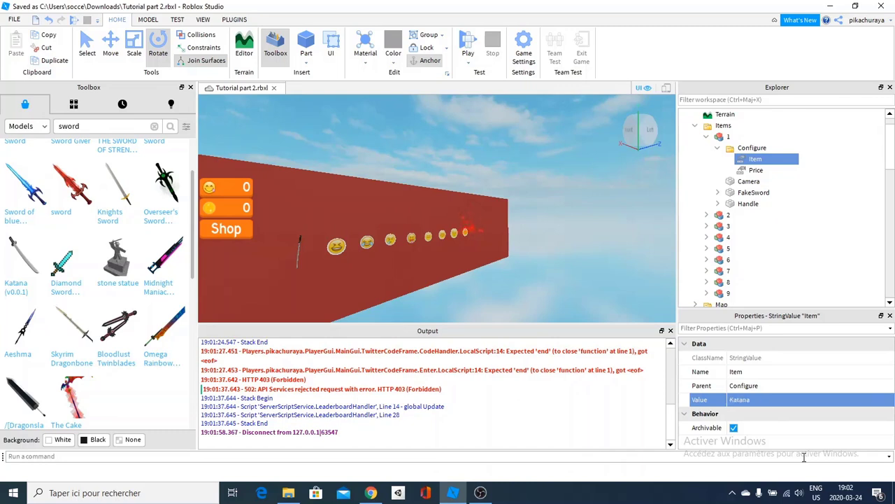
Rename the Emoji 1 tool in the ServerStorage Items folder to Katana, matching the Item value
{"action": "left_click", "coordinate": [758, 400]}
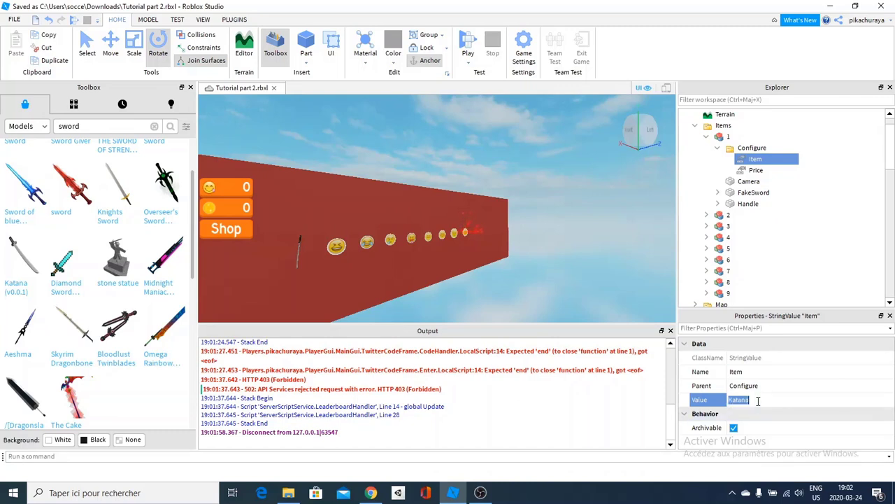
{"action": "left_click", "coordinate": [723, 150]}
{"action": "scroll", "coordinate": [714, 150], "scroll_direction": "down", "scroll_amount": 10}
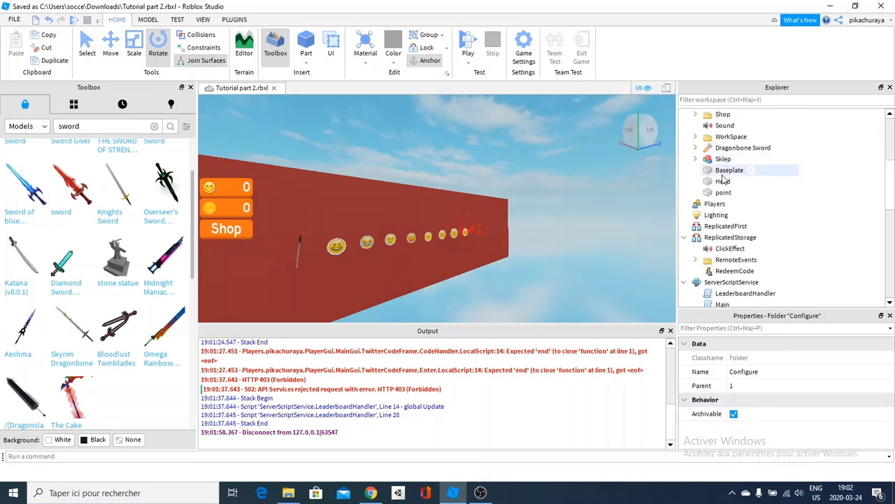
{"action": "left_click", "coordinate": [725, 204]}
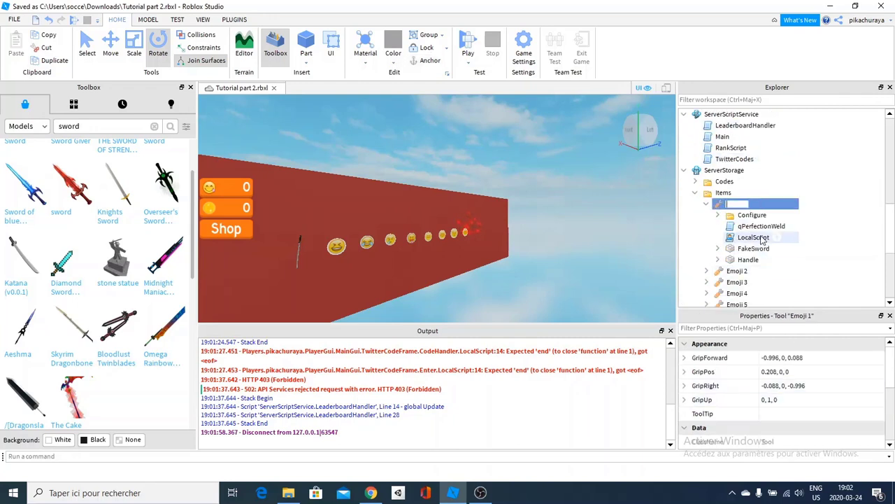
Play-test the game again, walk into the shop circle and equip the Katana
{"action": "right_click_drag", "start_coordinate": [482, 91], "coordinate": [482, 116]}
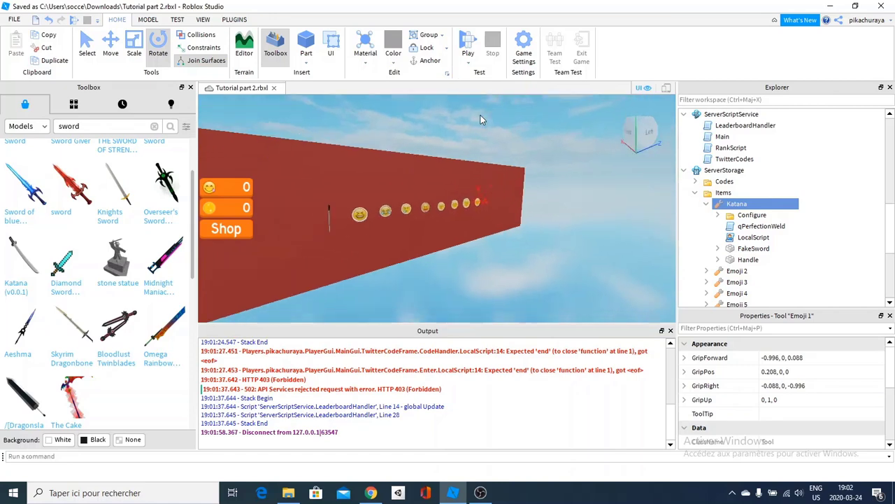
{"action": "scroll", "coordinate": [482, 116], "scroll_direction": "down", "scroll_amount": 2}
{"action": "left_click", "coordinate": [467, 45]}
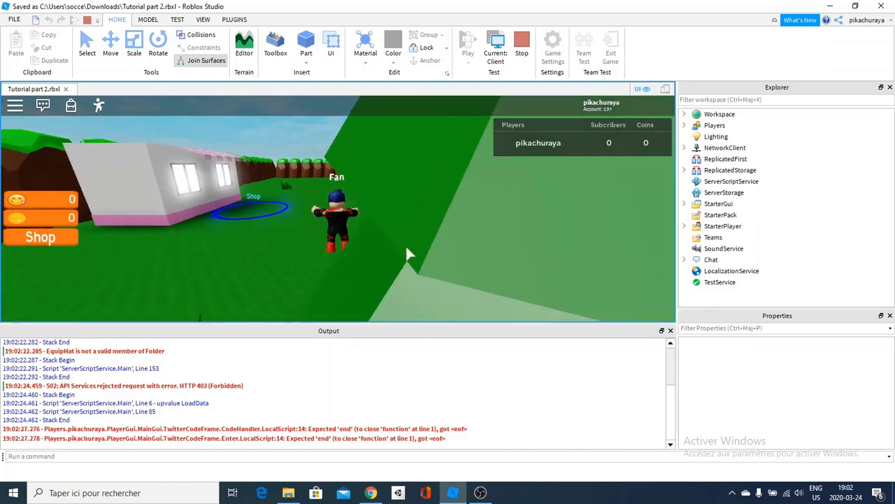
{"action": "key", "text": "w"}
{"action": "right_click_drag", "start_coordinate": [405, 244], "coordinate": [405, 244]}
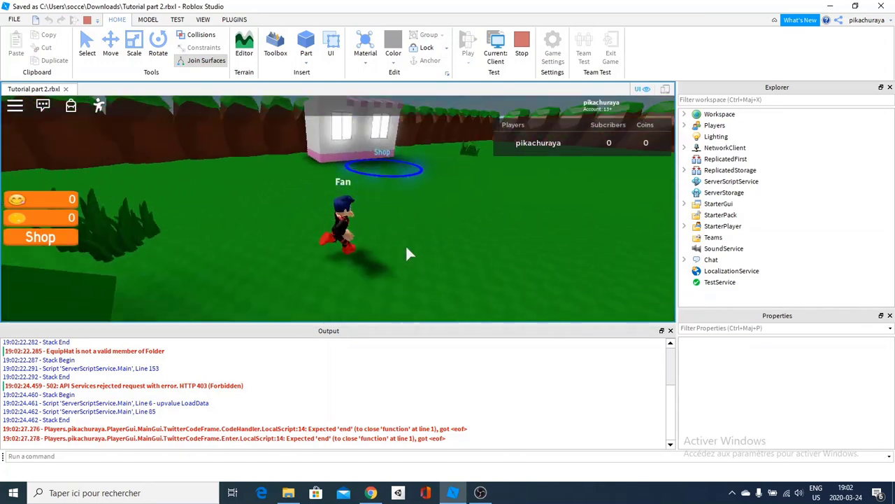
{"action": "key", "text": "w"}
{"action": "right_click_drag", "start_coordinate": [308, 186], "coordinate": [307, 186]}
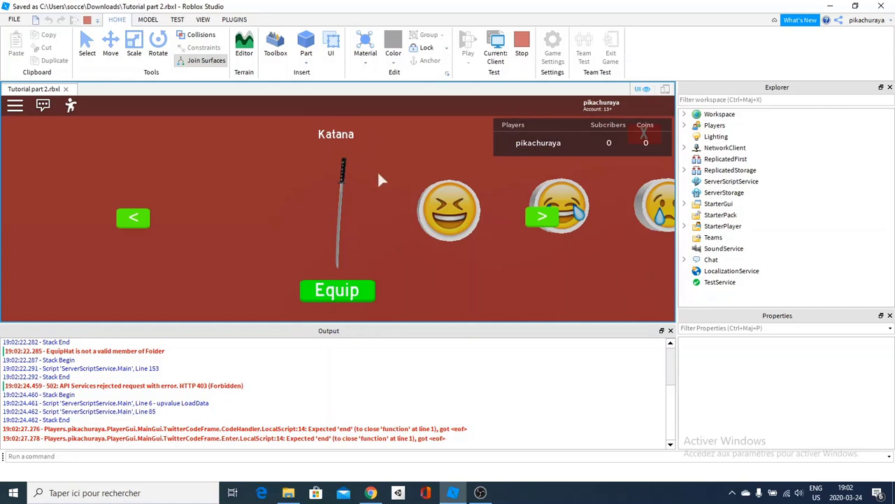
{"action": "left_click", "coordinate": [343, 288]}
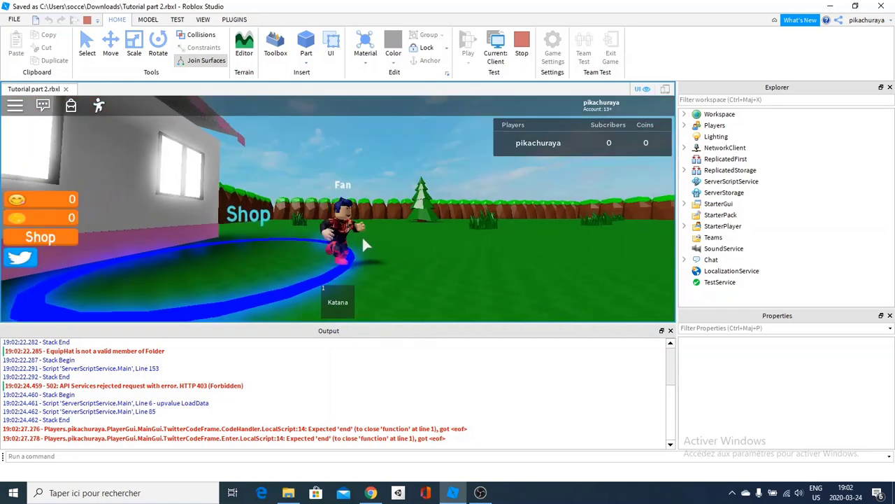
Draw the Katana in the player's hand, put it away and stop the play test
{"action": "left_click", "coordinate": [343, 303]}
{"action": "right_click_drag", "start_coordinate": [396, 260], "coordinate": [395, 261]}
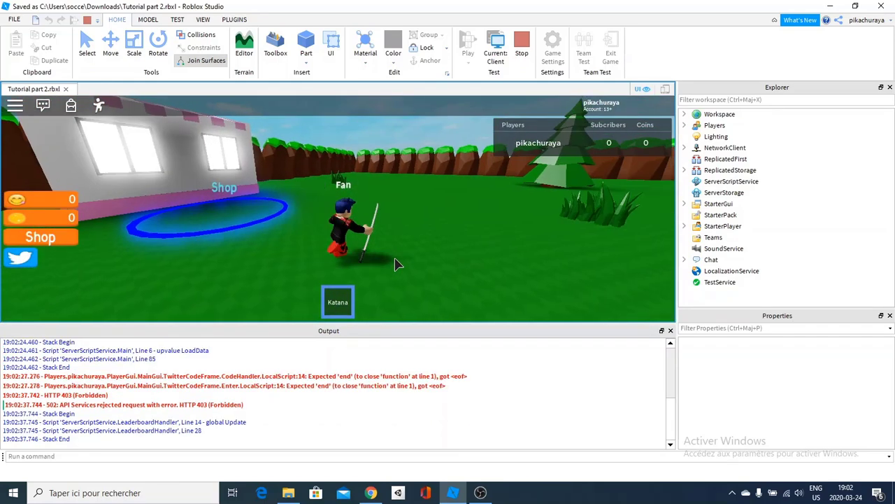
{"action": "key", "text": "1"}
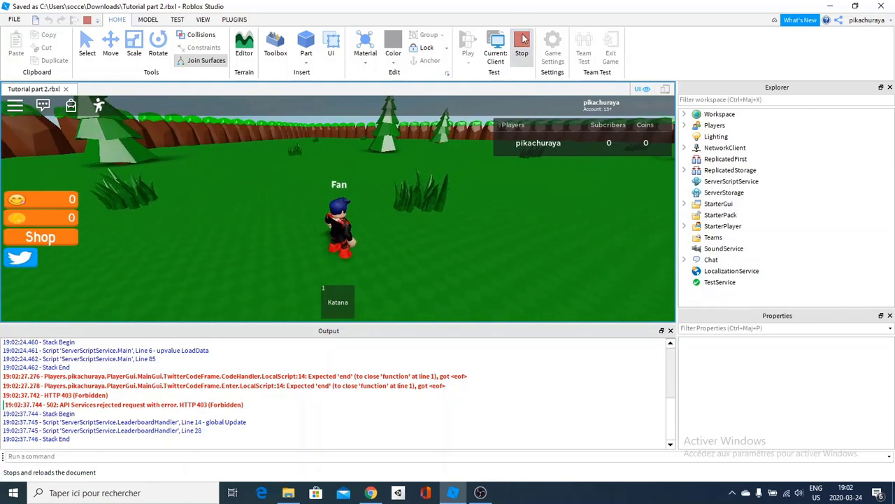
{"action": "left_click", "coordinate": [522, 44]}
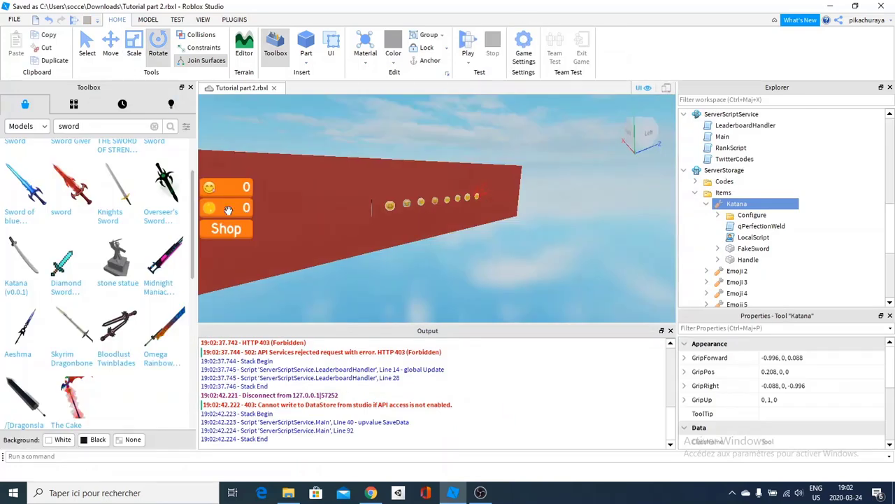
{"action": "right_click_drag", "start_coordinate": [305, 255], "coordinate": [304, 261]}
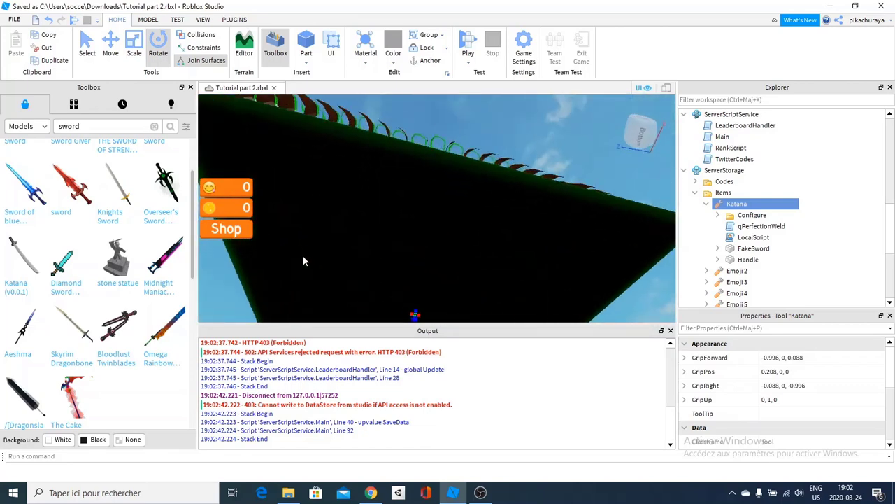
{"action": "scroll", "coordinate": [303, 255], "scroll_direction": "down", "scroll_amount": 10}
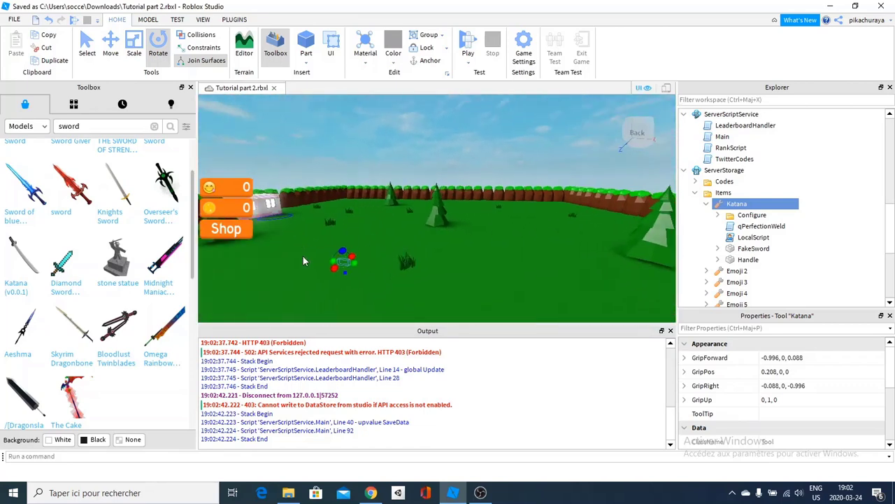
{"action": "scroll", "coordinate": [303, 256], "scroll_direction": "down", "scroll_amount": 10}
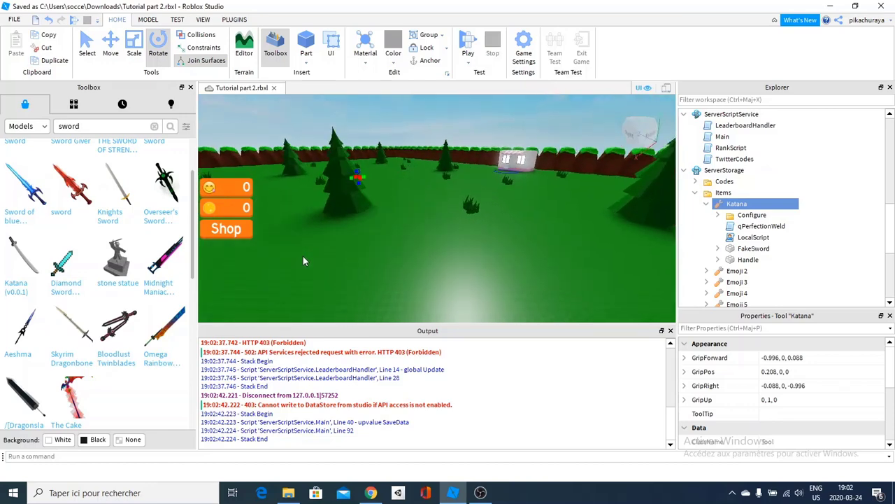
{"action": "right_click_drag", "start_coordinate": [303, 256], "coordinate": [303, 256]}
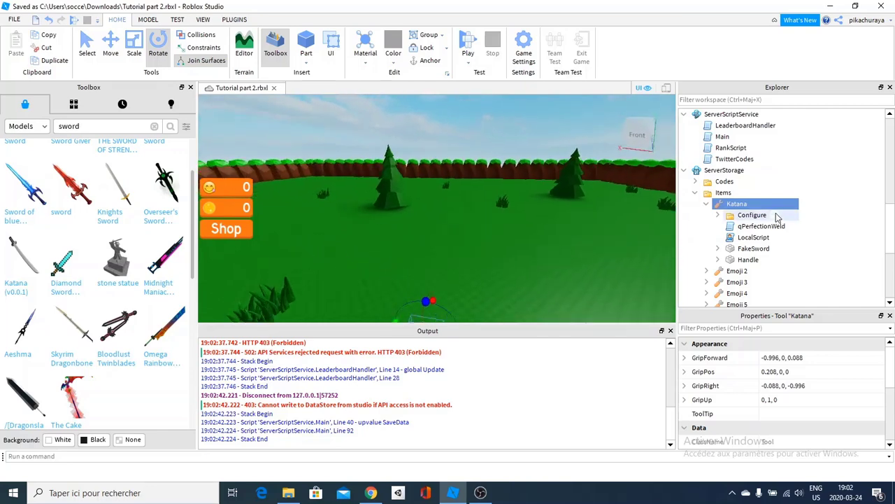
Collapse the Items folder in ServerStorage and return to item model 1 in Workspace
{"action": "left_click", "coordinate": [696, 193]}
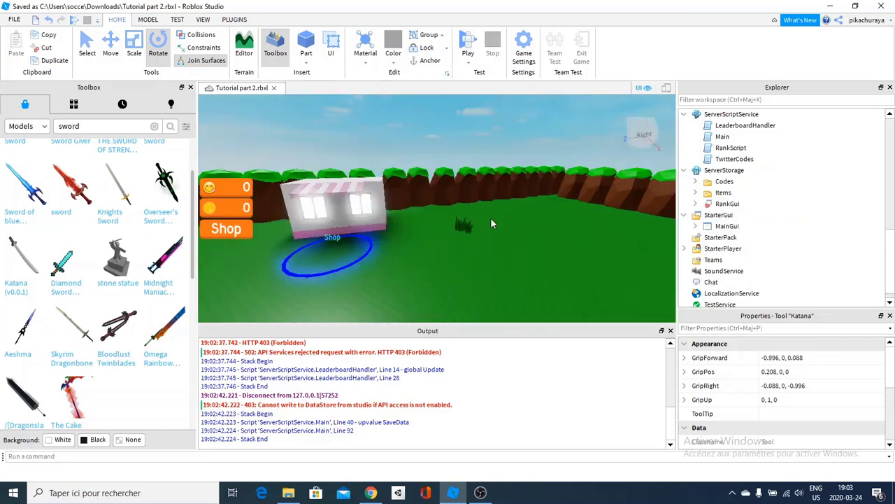
{"action": "right_click_drag", "start_coordinate": [456, 188], "coordinate": [475, 182]}
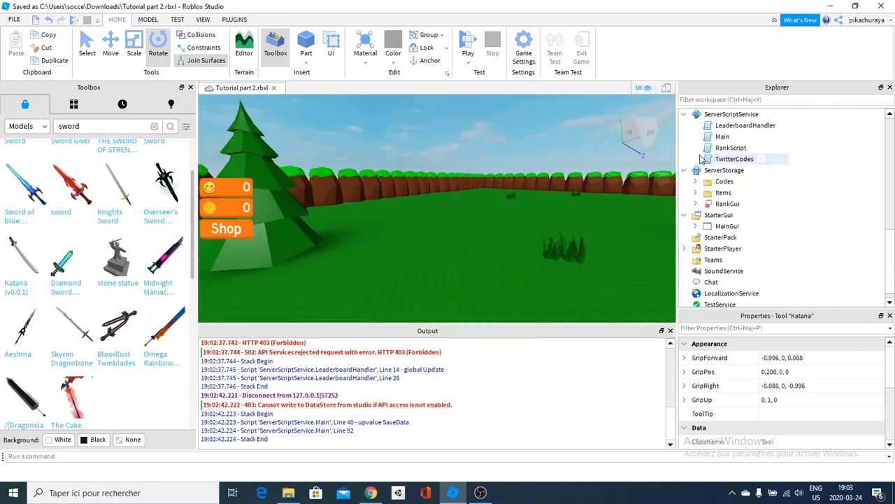
{"action": "scroll", "coordinate": [703, 160], "scroll_direction": "up", "scroll_amount": 10}
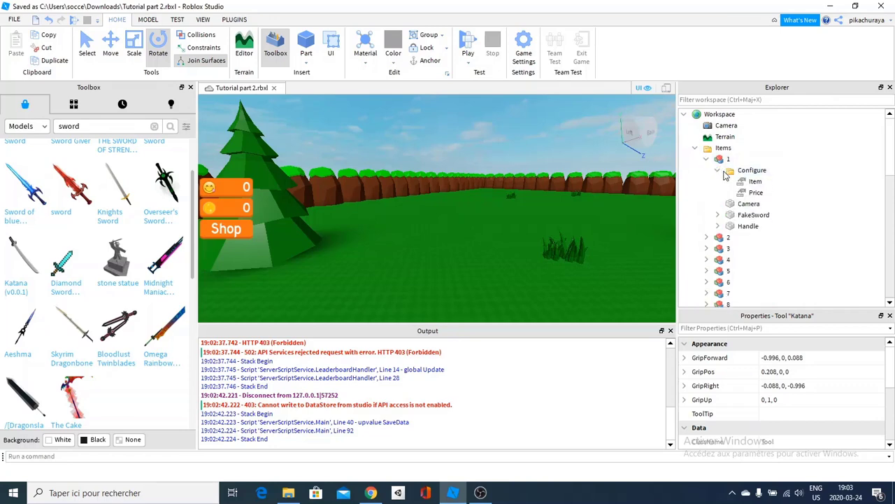
Set the Coins value in the Configure folder of the Katana in ServerStorage's Items folder to 20
{"action": "left_click", "coordinate": [742, 193]}
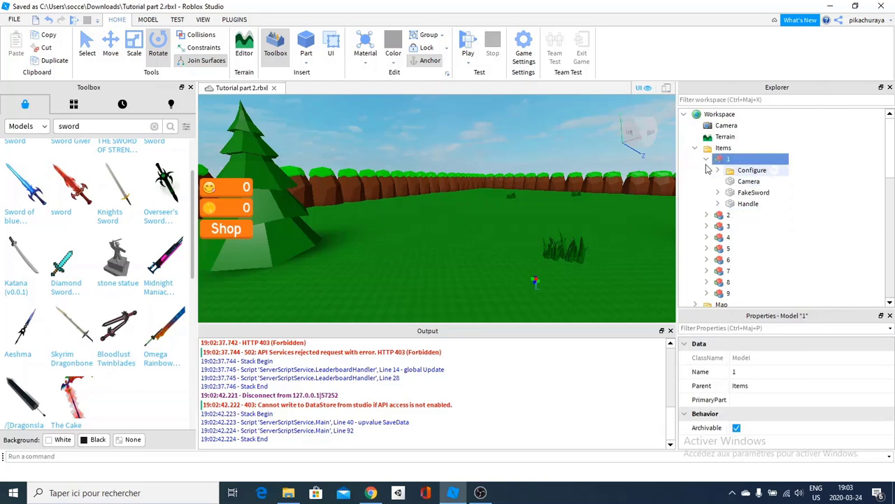
{"action": "scroll", "coordinate": [706, 182], "scroll_direction": "down", "scroll_amount": 8}
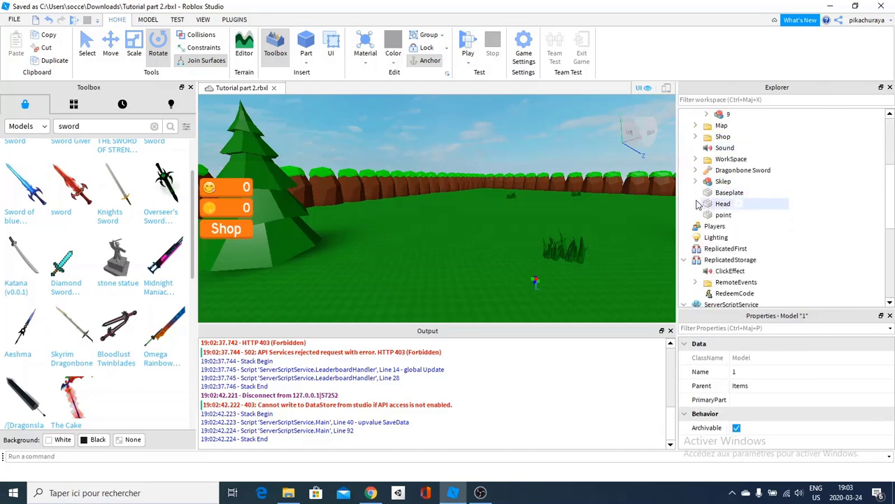
{"action": "scroll", "coordinate": [703, 224], "scroll_direction": "down", "scroll_amount": 3}
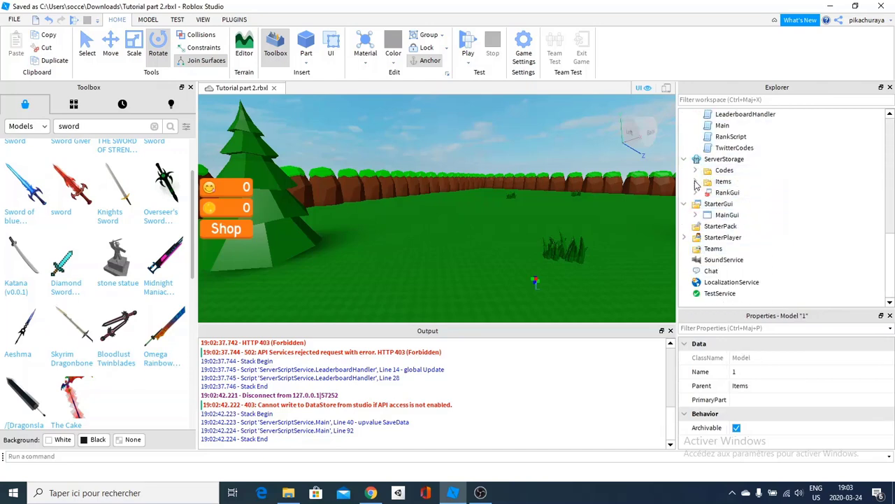
{"action": "left_click", "coordinate": [696, 182]}
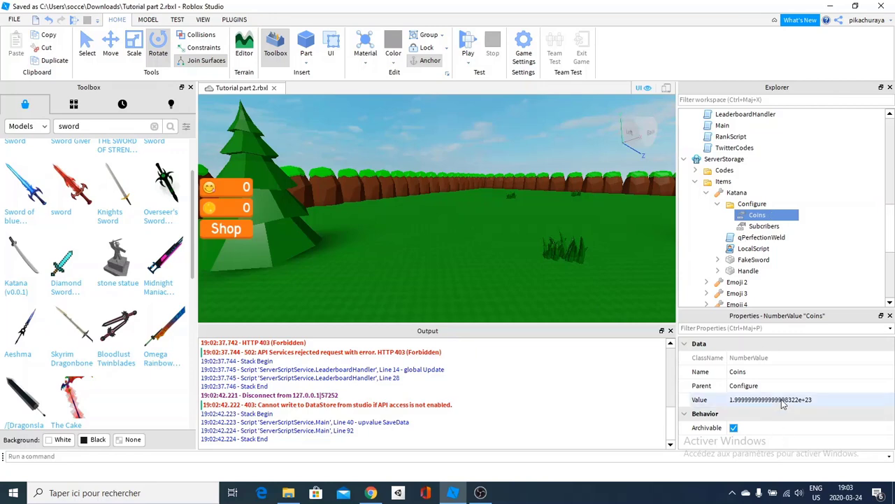
{"action": "left_click", "coordinate": [783, 400]}
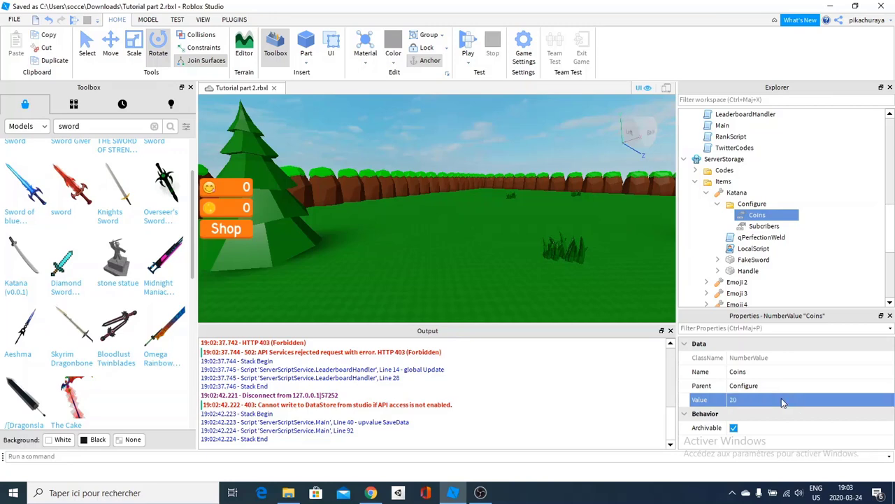
Start a play test, walk the character into the blue shop circle and equip the Katana for 0
{"action": "left_click", "coordinate": [478, 43]}
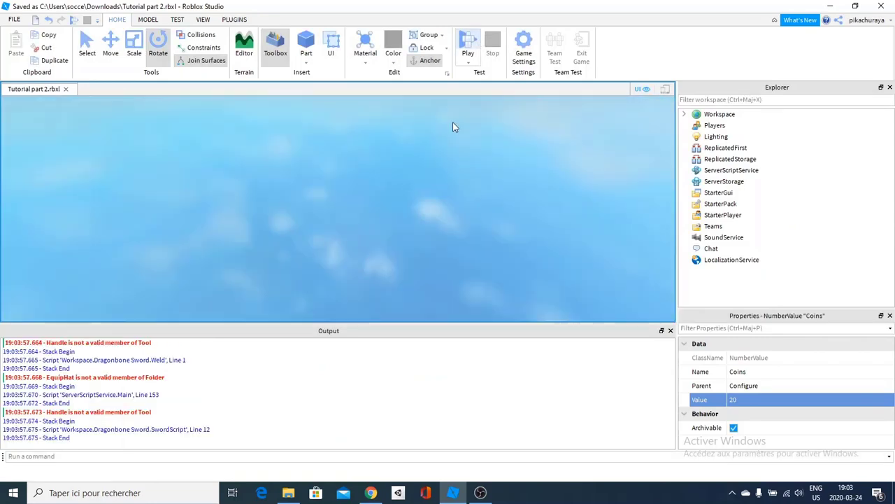
{"action": "left_click", "coordinate": [468, 46]}
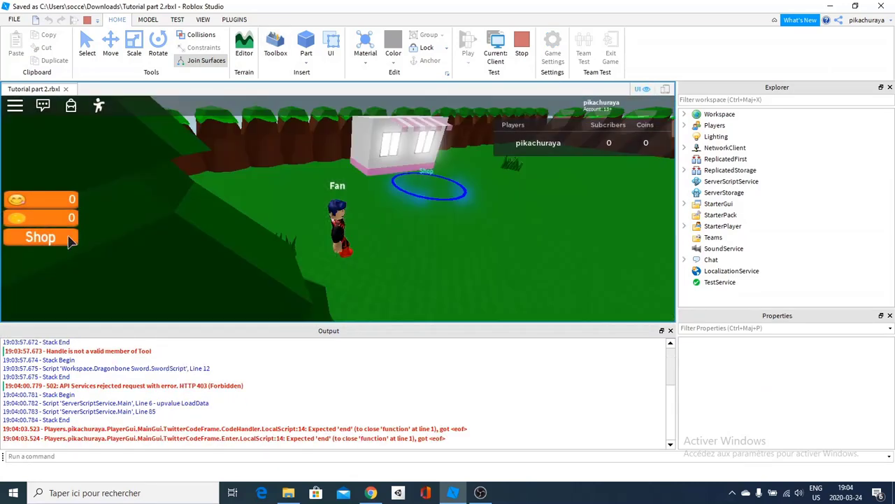
{"action": "right_click_drag", "start_coordinate": [460, 215], "coordinate": [459, 215]}
{"action": "key", "text": "w"}
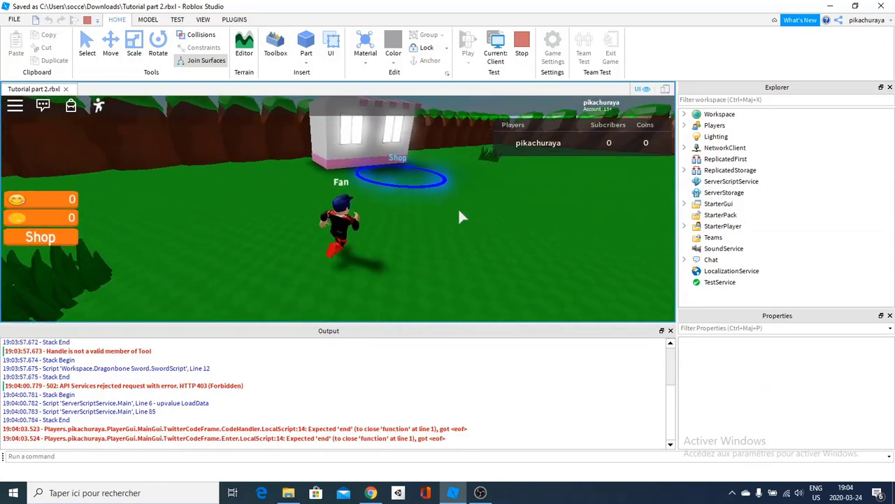
{"action": "key", "text": "w"}
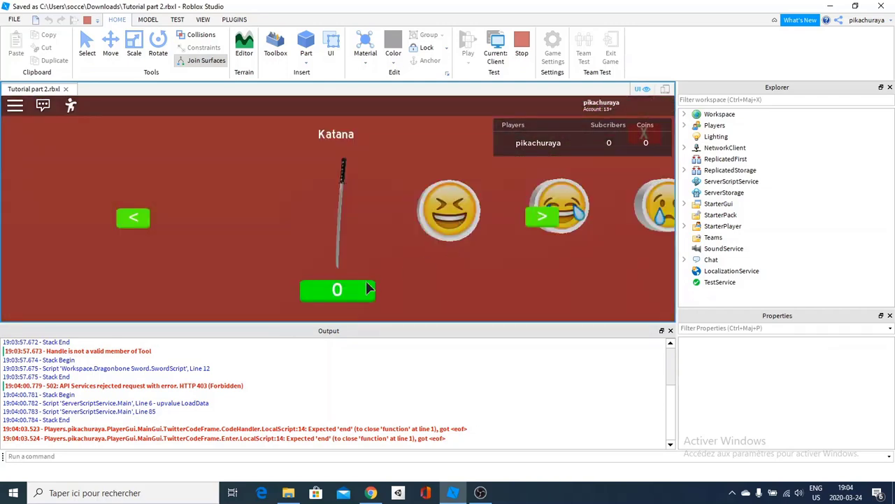
{"action": "left_click", "coordinate": [343, 297]}
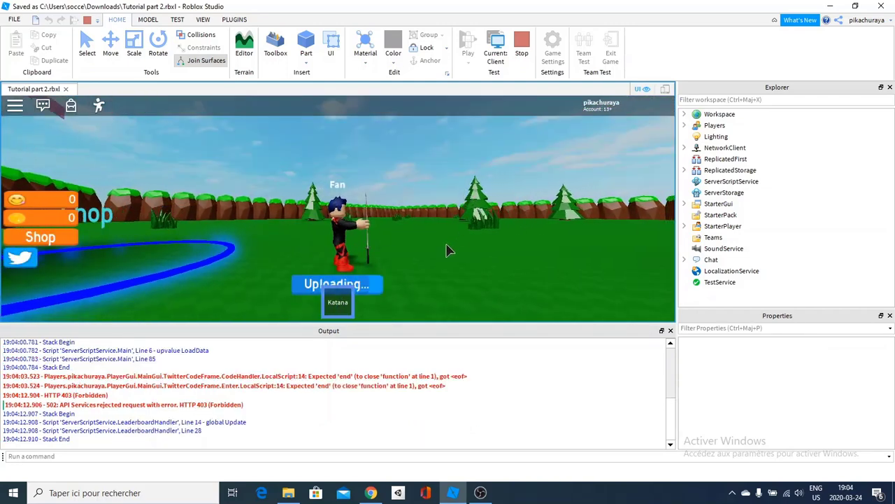
Use the Katana to check the subscriber and coin rewards, run around the map and stop the play test
{"action": "key", "text": "w"}
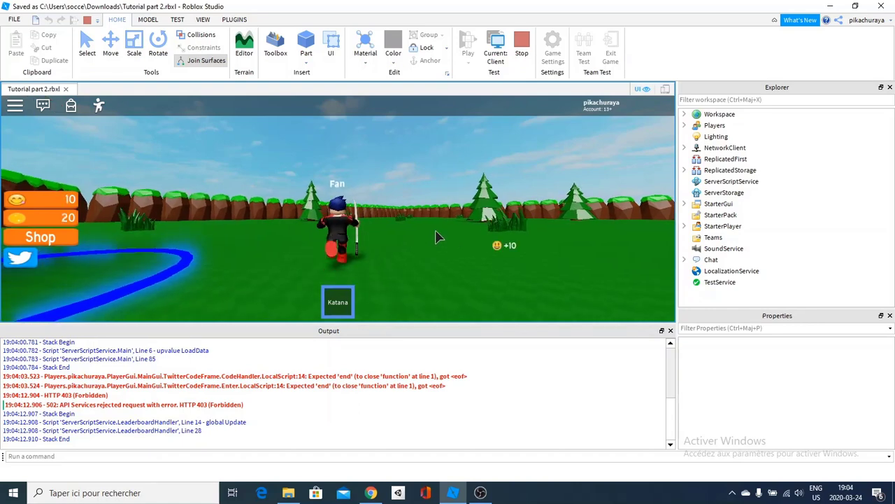
{"action": "right_click_drag", "start_coordinate": [437, 232], "coordinate": [437, 212]}
{"action": "key", "text": "w"}
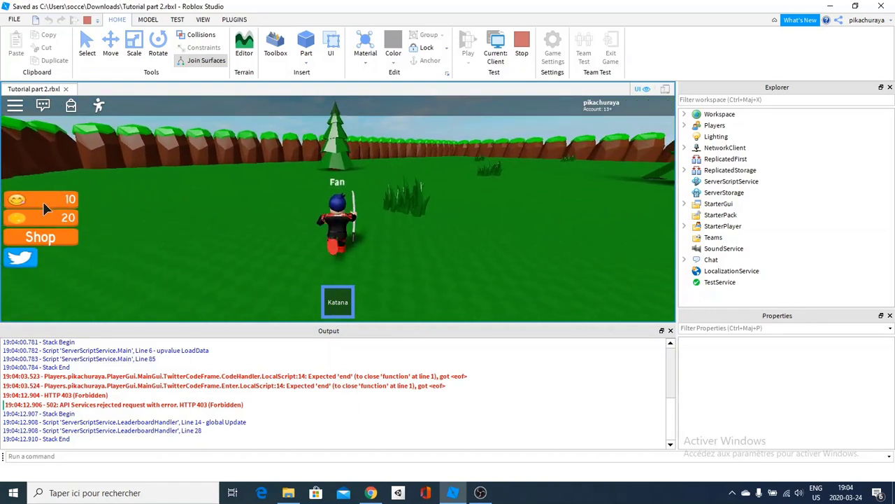
{"action": "key", "text": "w"}
{"action": "right_click_drag", "start_coordinate": [390, 212], "coordinate": [384, 212]}
{"action": "key", "text": "w"}
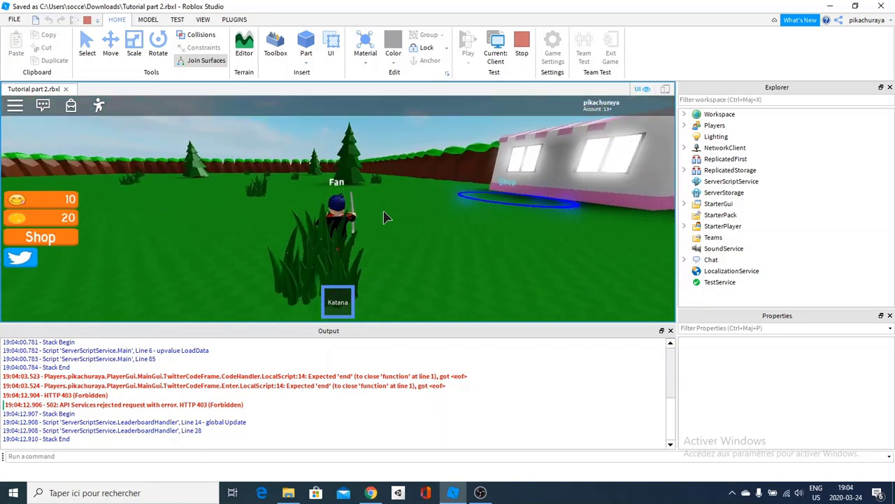
{"action": "key", "text": "w"}
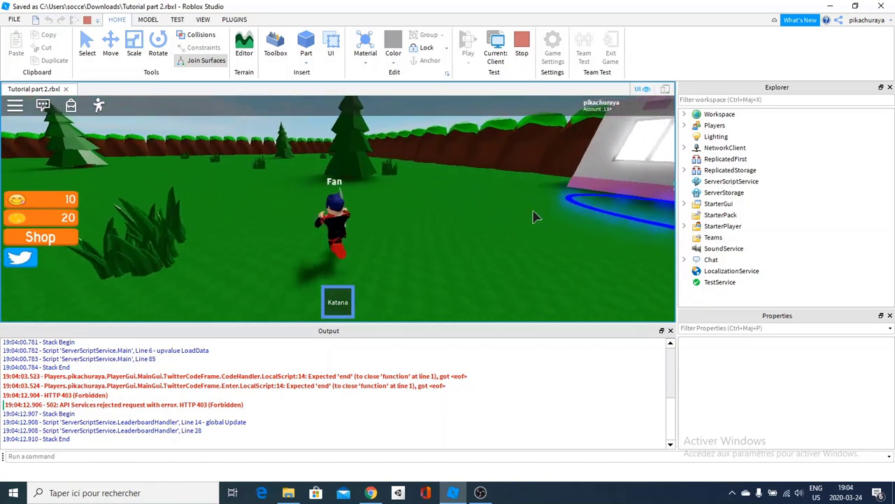
{"action": "right_click_drag", "start_coordinate": [466, 169], "coordinate": [470, 175]}
{"action": "key", "text": "d"}
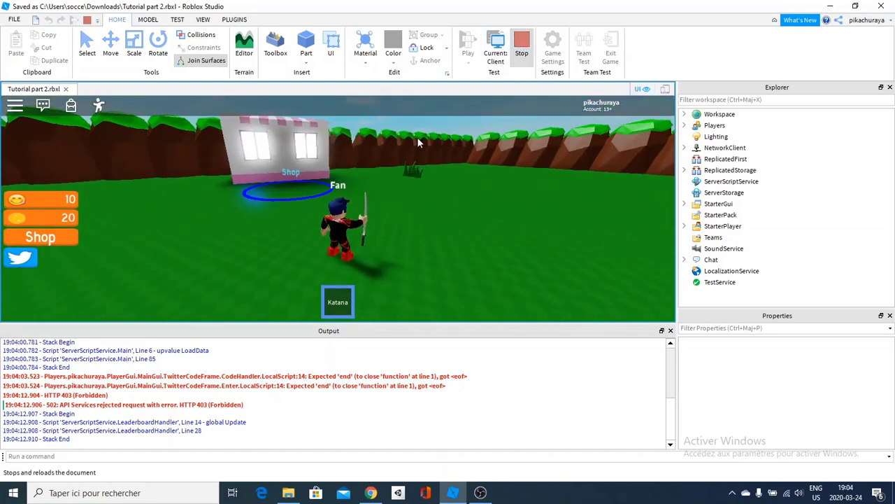
{"action": "key", "text": "shift+F5"}
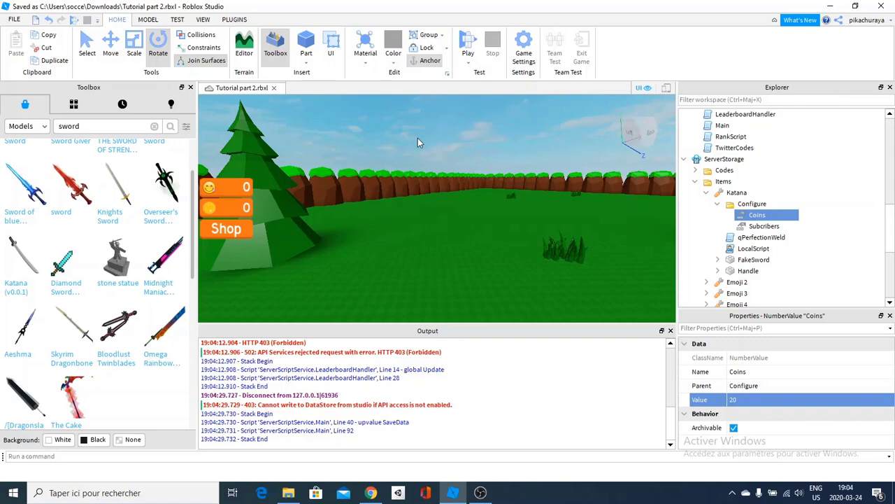
{"action": "right_click_drag", "start_coordinate": [417, 138], "coordinate": [449, 169]}
{"action": "key", "text": "w"}
{"action": "key", "text": "w"}
{"action": "key", "text": "w"}
{"action": "key", "text": "w"}
{"action": "key", "text": "s"}
{"action": "key", "text": "w"}
{"action": "key", "text": "w"}
{"action": "key", "text": "w"}
{"action": "key", "text": "s"}
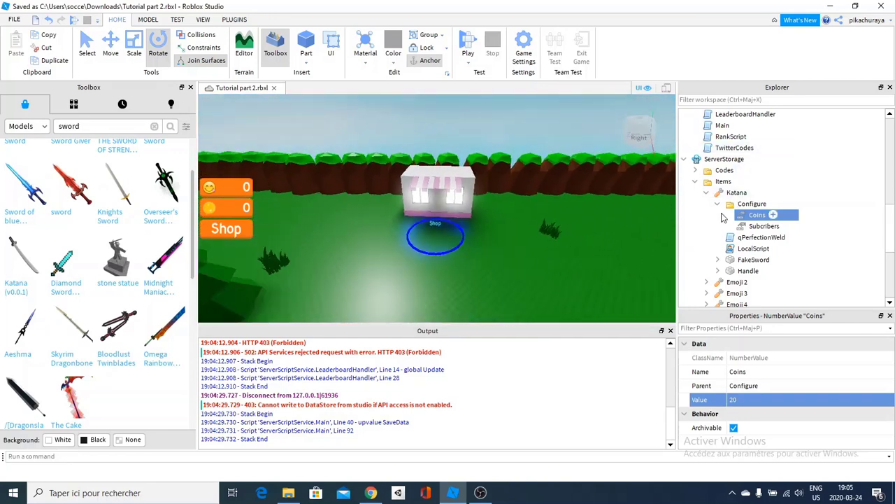
Open the Katana's qPerfectionWeld script, read through its code and return to the game scene
{"action": "left_click", "coordinate": [731, 231]}
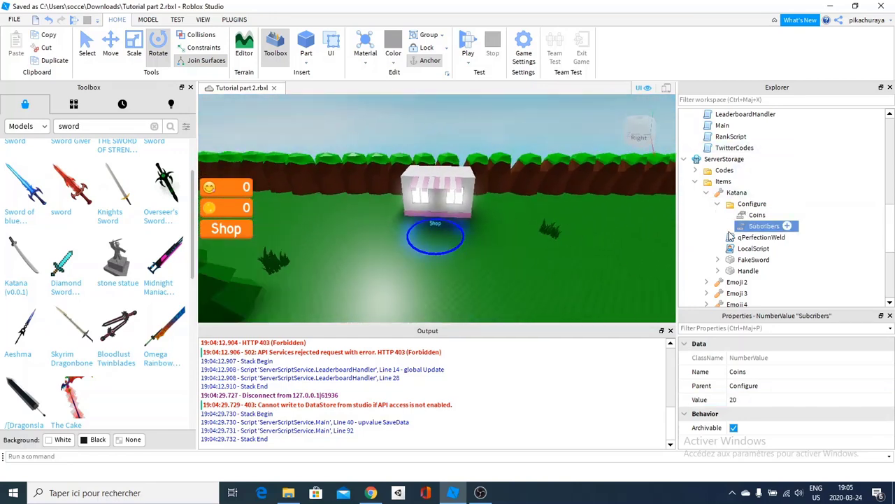
{"action": "double_click", "coordinate": [732, 238]}
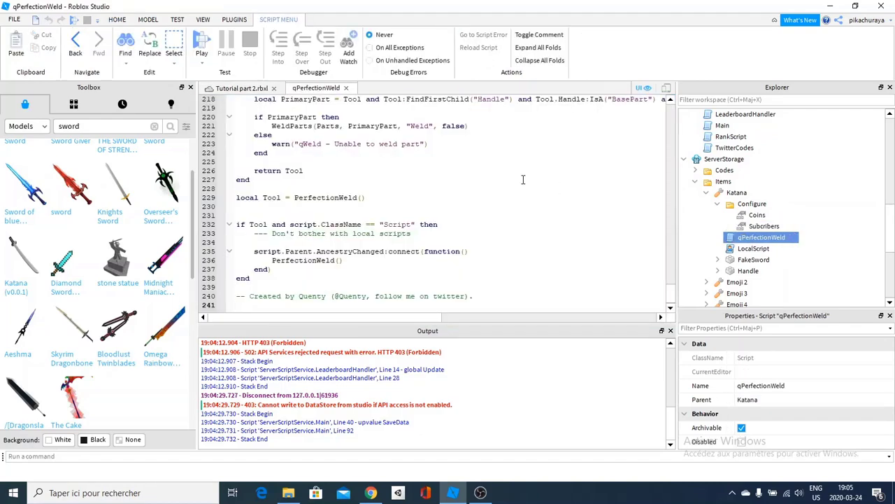
{"action": "scroll", "coordinate": [522, 180], "scroll_direction": "up", "scroll_amount": 20}
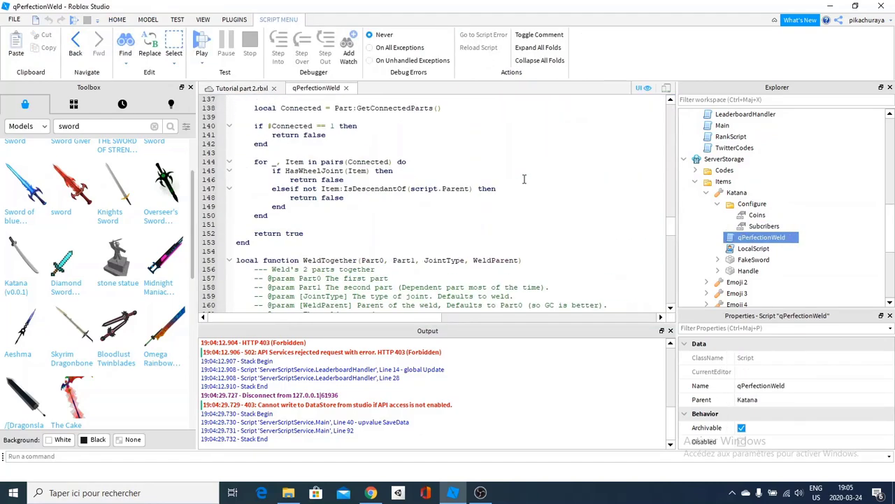
{"action": "scroll", "coordinate": [523, 179], "scroll_direction": "up", "scroll_amount": 4}
{"action": "left_click", "coordinate": [250, 92]}
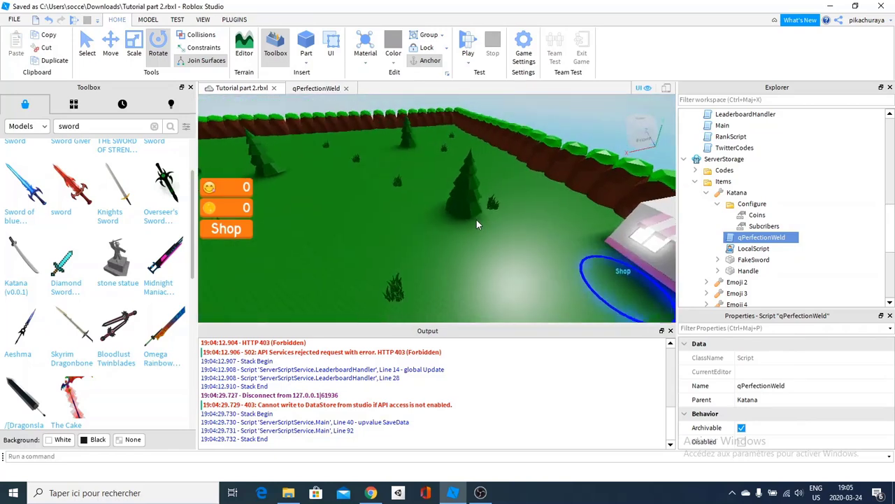
Expand MainGui in StarterGui and select the Subcribers image label inside its Main frame
{"action": "scroll", "coordinate": [732, 228], "scroll_direction": "down", "scroll_amount": 5}
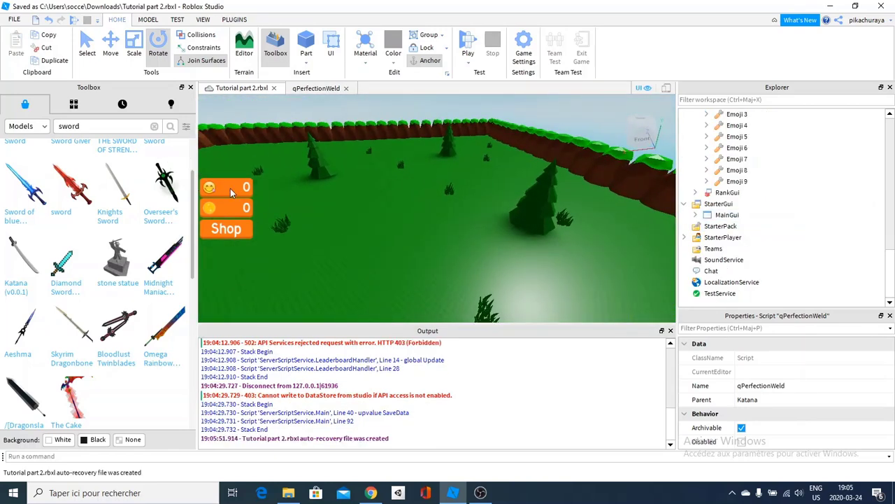
{"action": "left_click", "coordinate": [696, 215]}
{"action": "scroll", "coordinate": [721, 238], "scroll_direction": "down", "scroll_amount": 2}
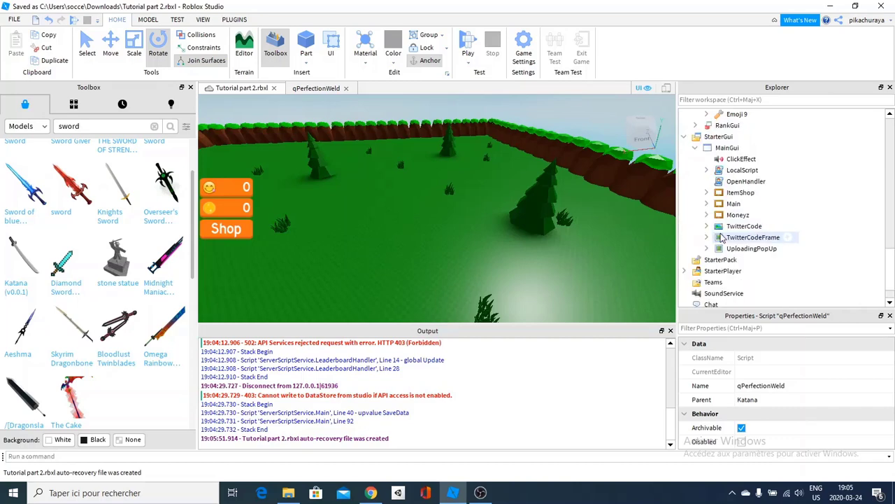
{"action": "left_click", "coordinate": [731, 195]}
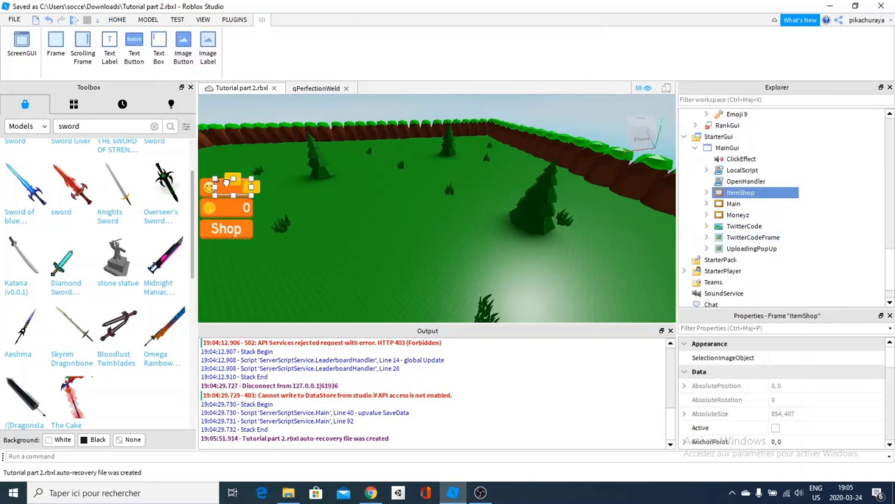
{"action": "left_click", "coordinate": [226, 183]}
{"action": "scroll", "coordinate": [234, 196], "scroll_direction": "up", "scroll_amount": 3}
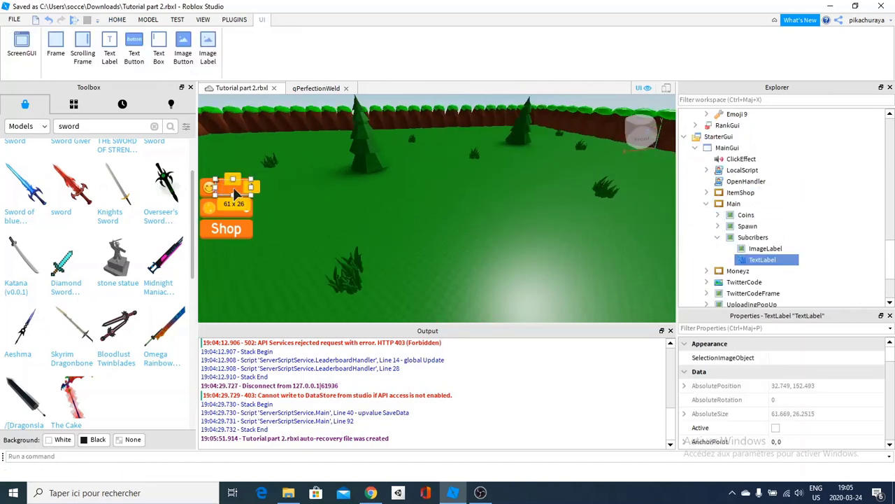
{"action": "left_click", "coordinate": [207, 186]}
{"action": "left_click_drag", "start_coordinate": [226, 174], "coordinate": [407, 165]}
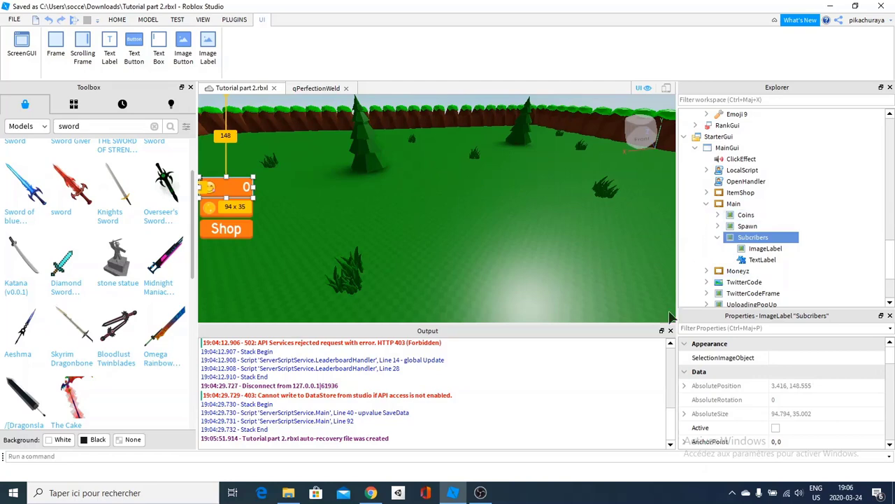
Set the Subcribers label's ImageColor3 to purple (193, 48, 255) and copy its HTML colour code #c130ff
{"action": "left_click", "coordinate": [740, 328]}
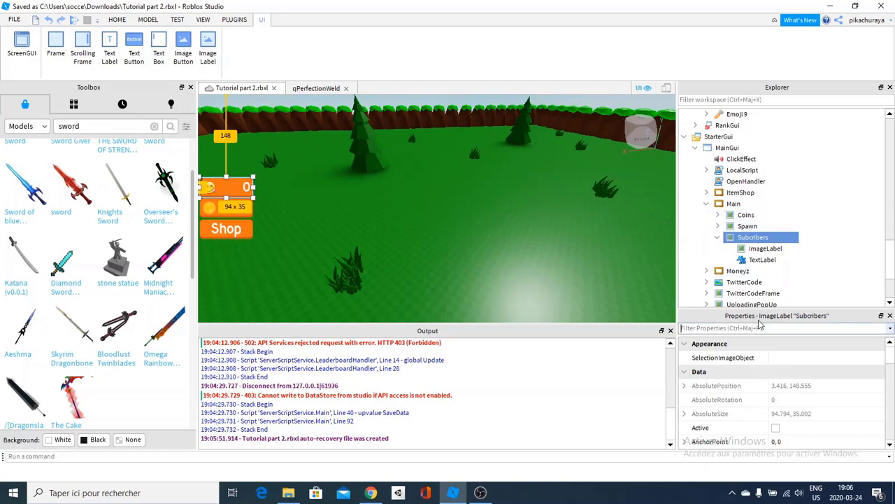
{"action": "type", "text": "color"}
{"action": "left_click", "coordinate": [735, 405]}
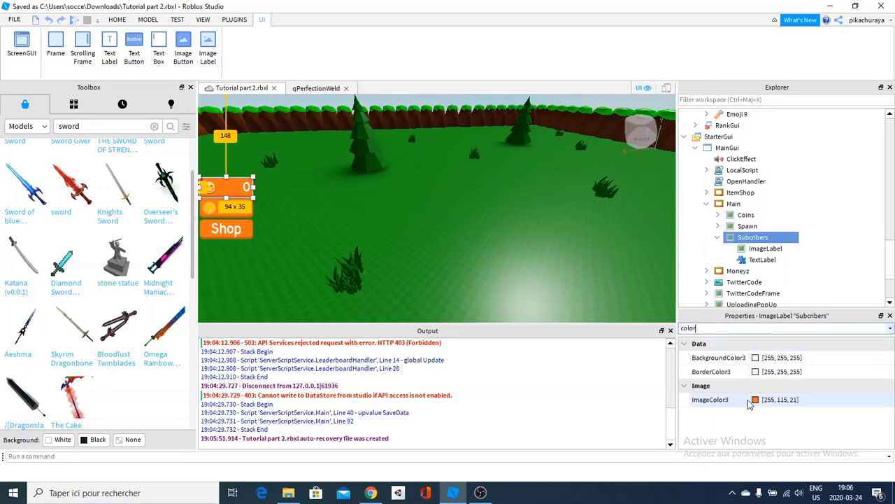
{"action": "left_click", "coordinate": [755, 399]}
{"action": "left_click", "coordinate": [448, 202]}
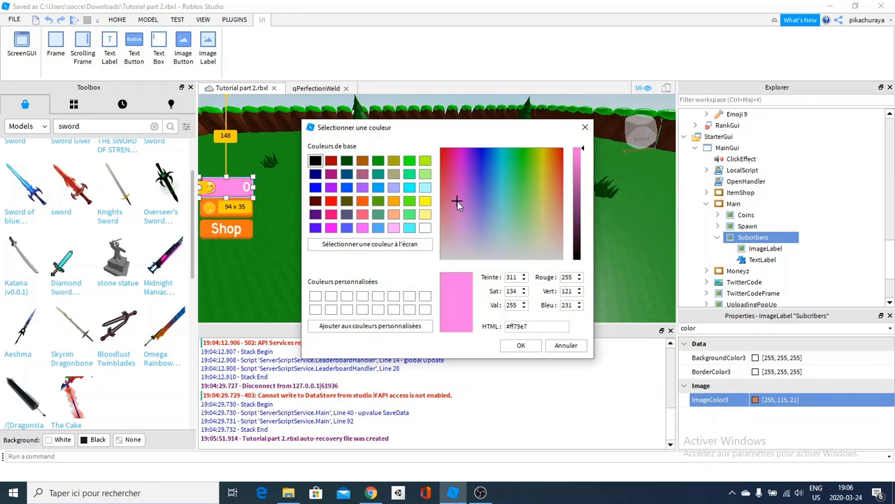
{"action": "left_click", "coordinate": [498, 170]}
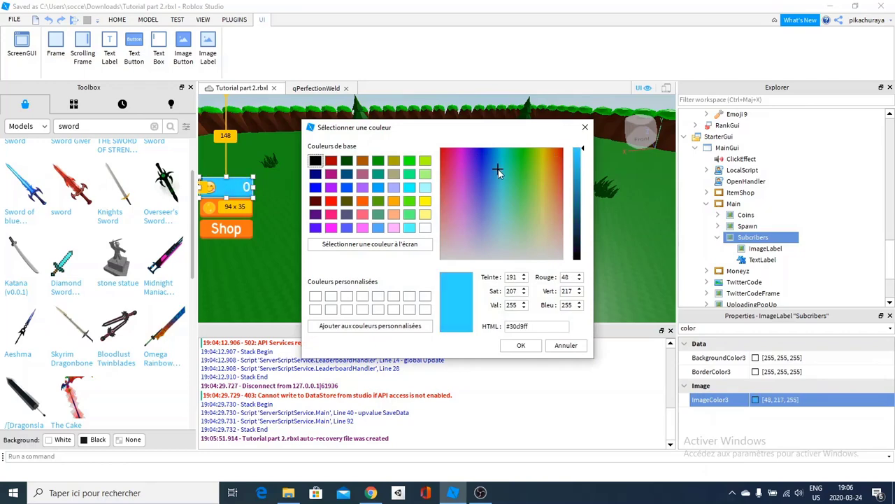
{"action": "left_click", "coordinate": [501, 168]}
{"action": "left_click_drag", "start_coordinate": [500, 168], "coordinate": [598, 184]}
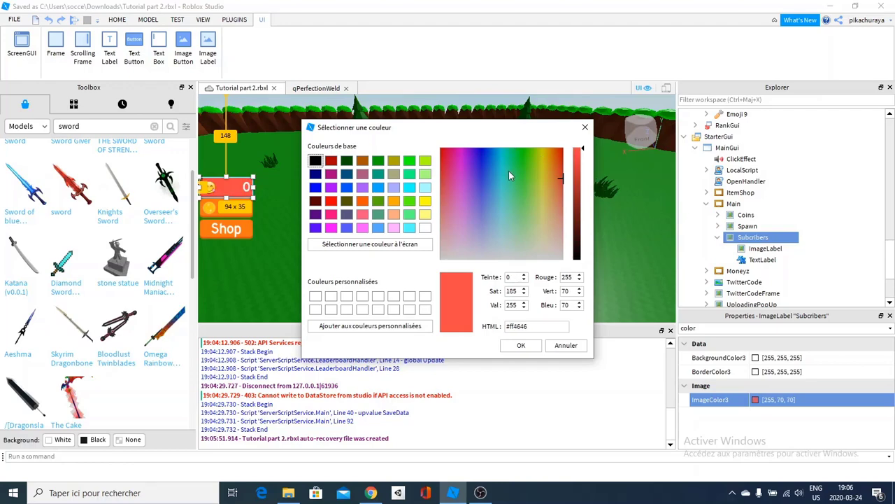
{"action": "left_click_drag", "start_coordinate": [509, 171], "coordinate": [468, 169]}
{"action": "triple_click", "coordinate": [540, 324]}
{"action": "key", "text": "ctrl+c"}
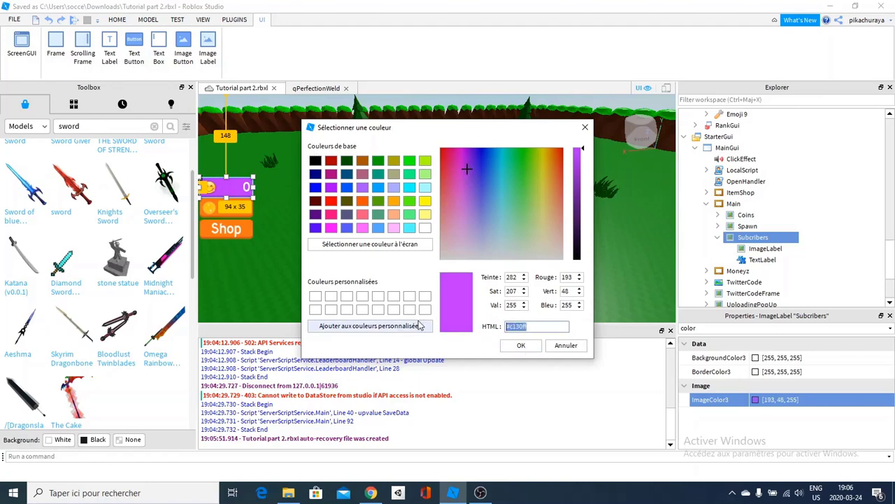
{"action": "left_click", "coordinate": [520, 345]}
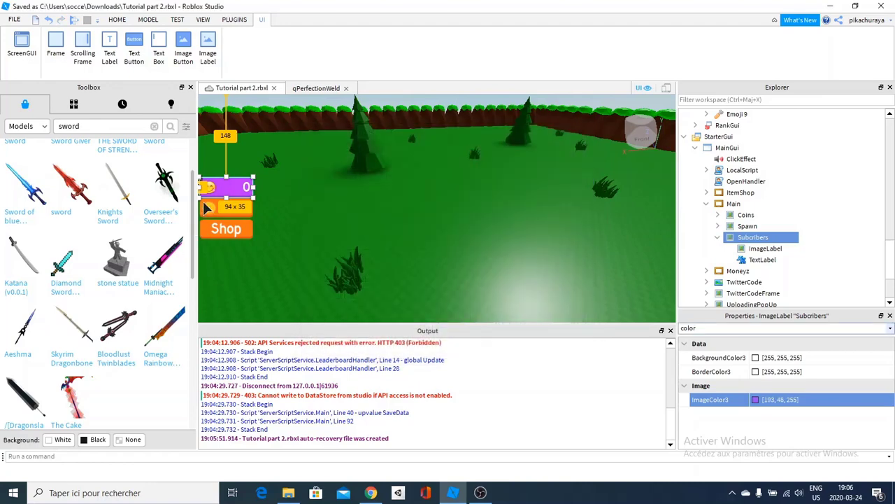
Set the Coins image label's ImageColor3 to the copied purple #c130ff
{"action": "left_click", "coordinate": [207, 209]}
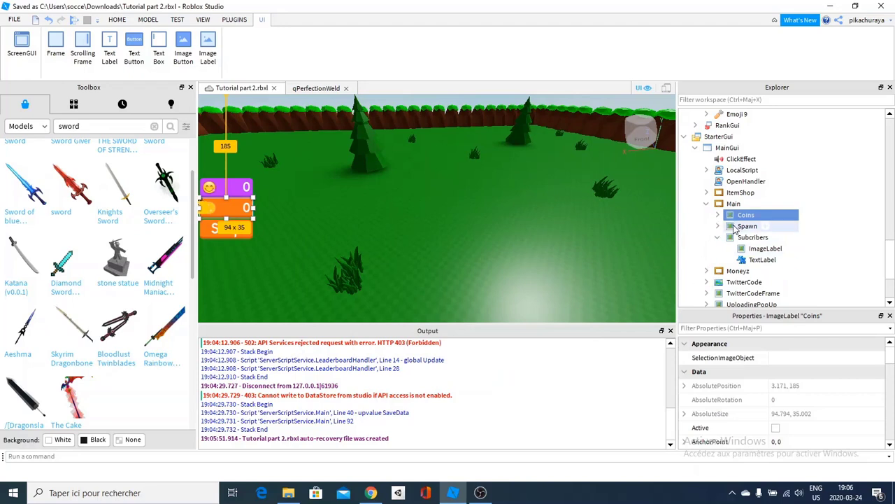
{"action": "left_click", "coordinate": [743, 329]}
{"action": "type", "text": "color"}
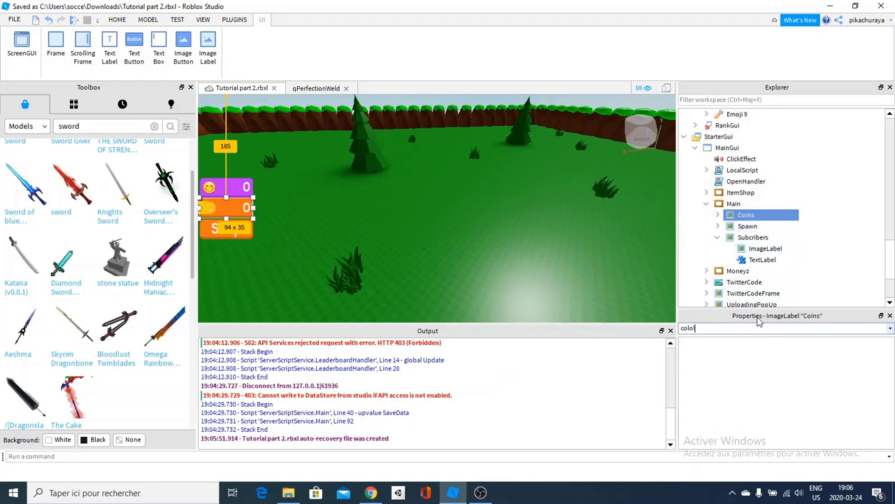
{"action": "left_click", "coordinate": [761, 399]}
{"action": "left_click", "coordinate": [755, 399]}
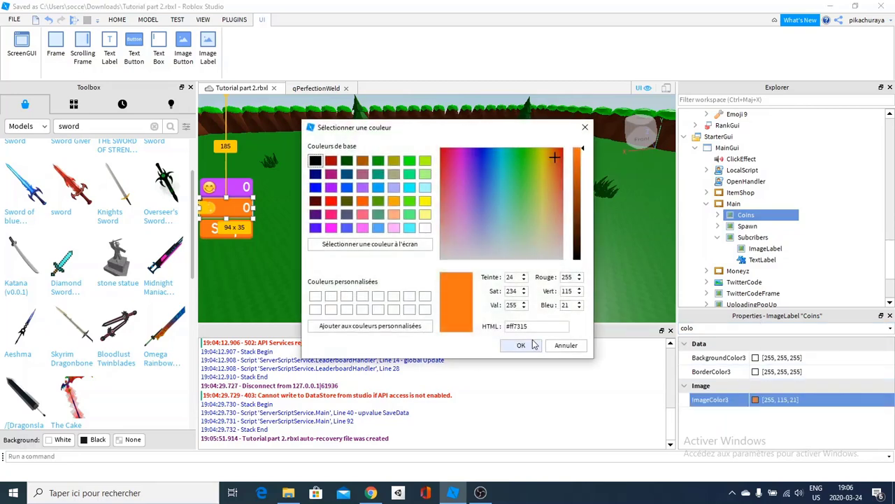
{"action": "left_click_drag", "start_coordinate": [543, 329], "coordinate": [406, 286]}
{"action": "key", "text": "Return"}
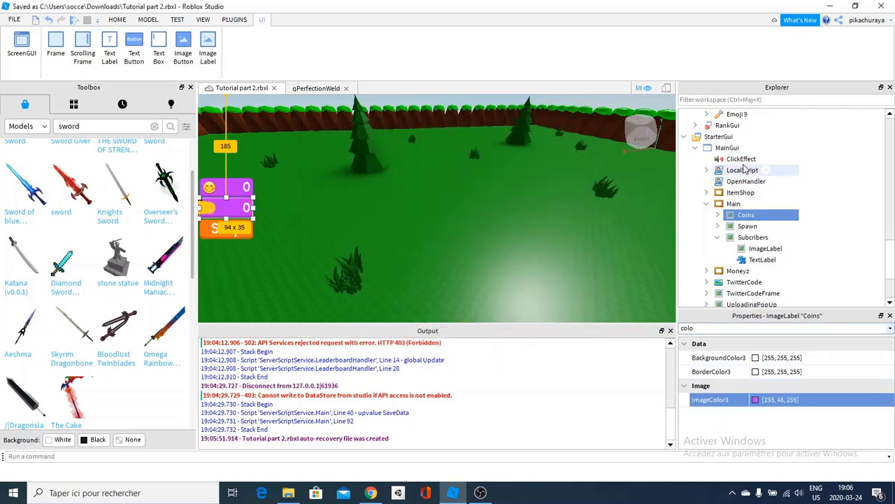
Recolour the Spawn image label behind the Shop text by setting its ImageColor3 to #c130ff
{"action": "left_click", "coordinate": [748, 237]}
{"action": "left_click", "coordinate": [743, 226]}
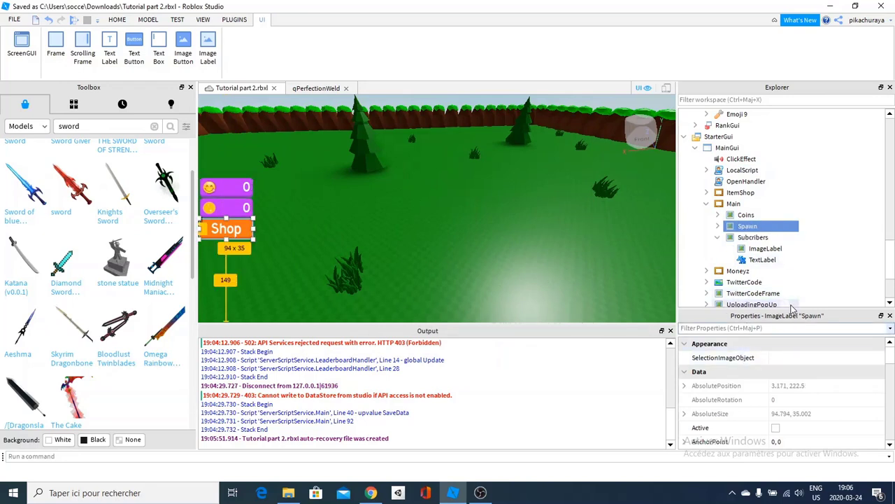
{"action": "type", "text": "color"}
{"action": "left_click", "coordinate": [755, 399]}
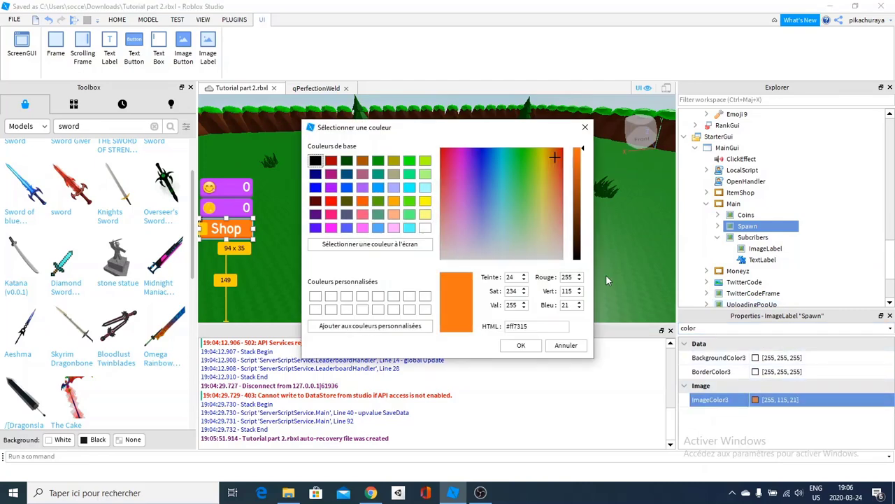
{"action": "triple_click", "coordinate": [542, 327]}
{"action": "key", "text": "ctrl+v"}
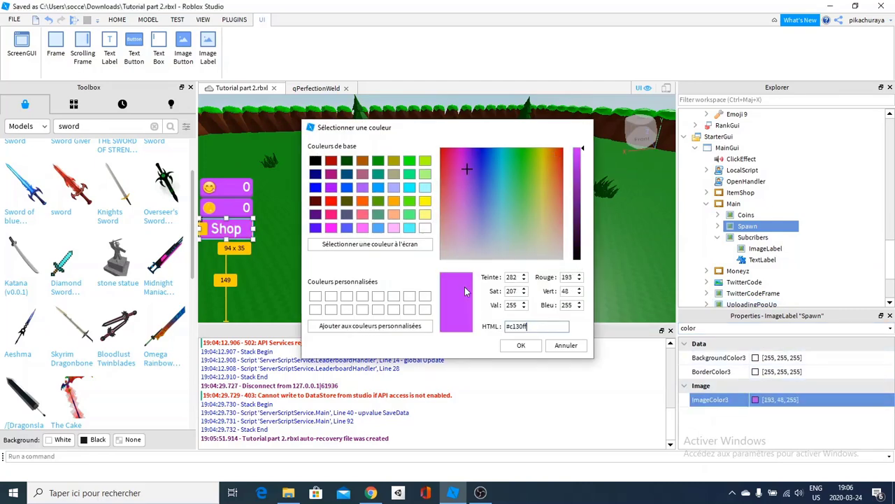
{"action": "key", "text": "Return"}
{"action": "right_click_drag", "start_coordinate": [389, 154], "coordinate": [392, 151]}
{"action": "left_click", "coordinate": [391, 151]}
{"action": "key", "text": "w"}
{"action": "key", "text": "s"}
{"action": "key", "text": "s"}
{"action": "left_click", "coordinate": [743, 226]}
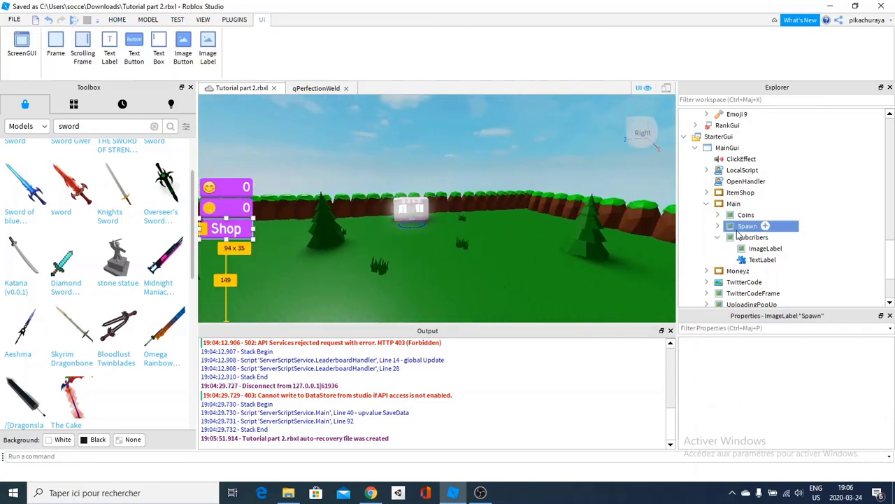
Select the emoji icon's ImageLabel inside Subcribers, undo its accidental move and filter its properties by "ima"
{"action": "left_click_drag", "start_coordinate": [209, 188], "coordinate": [453, 213]}
{"action": "key", "text": "ctrl+z"}
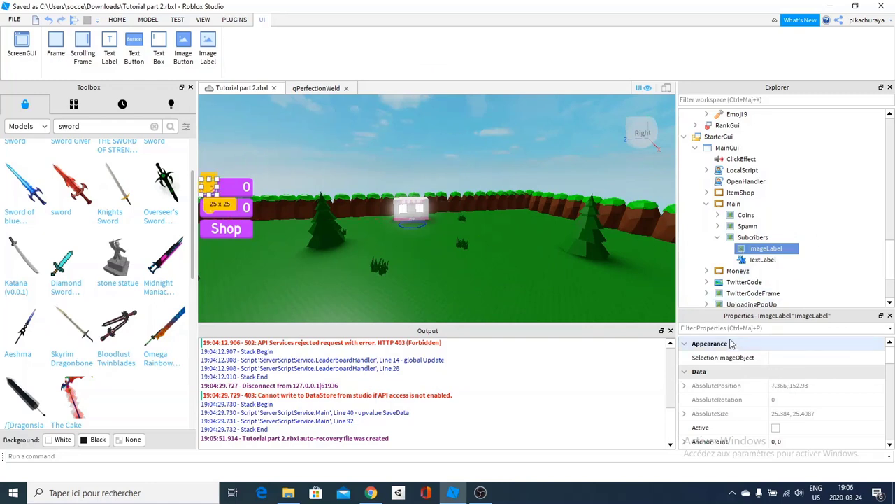
{"action": "left_click", "coordinate": [732, 328]}
{"action": "type", "text": "ima"}
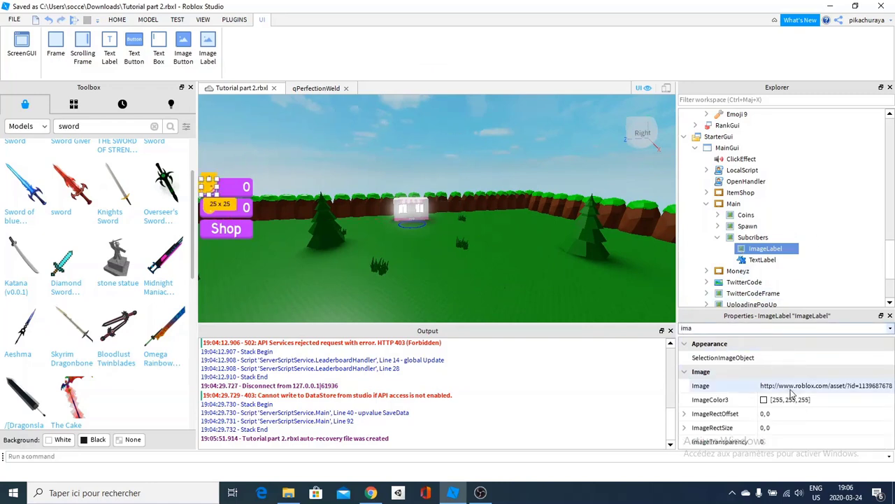
{"action": "type", "text": "w"}
{"action": "right_click", "coordinate": [331, 217]}
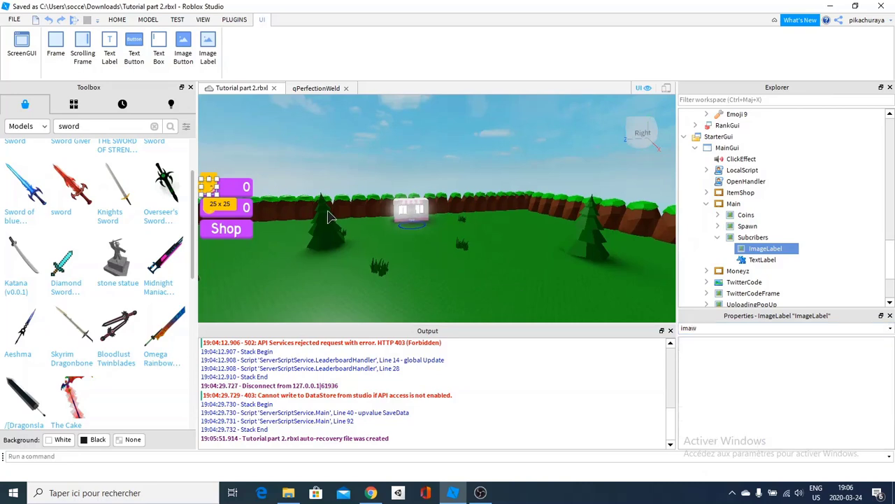
{"action": "key", "text": "w"}
{"action": "key", "text": "w"}
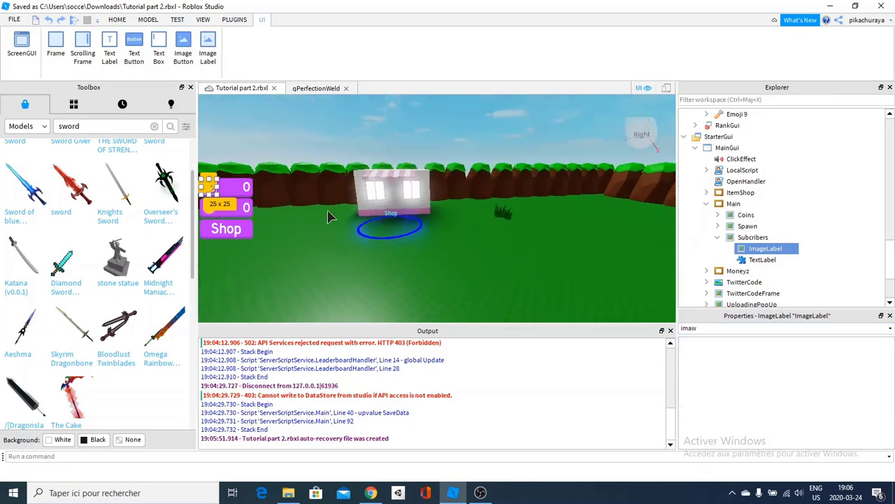
{"action": "key", "text": "s"}
{"action": "right_click_drag", "start_coordinate": [328, 212], "coordinate": [303, 212]}
{"action": "key", "text": "w"}
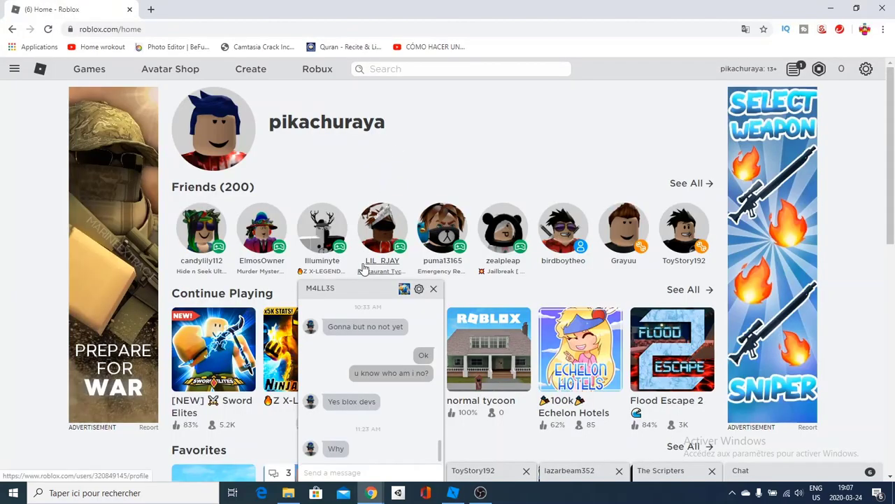
{"action": "left_click", "coordinate": [359, 287]}
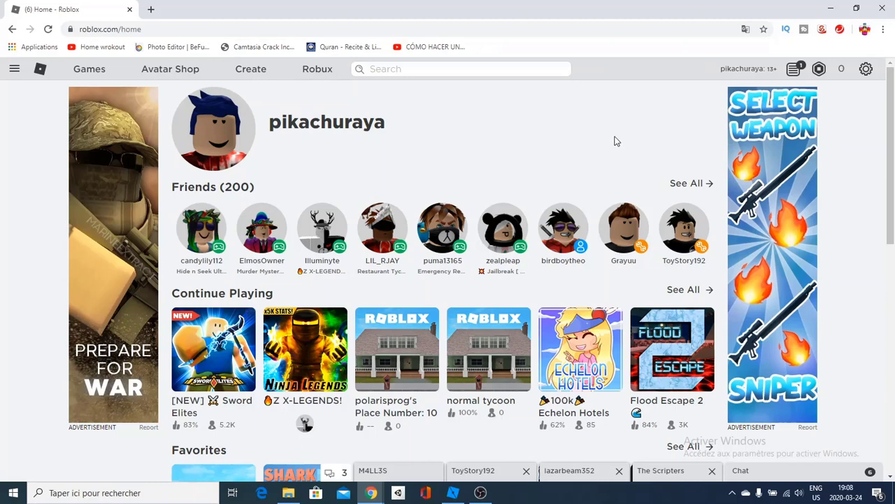
{"action": "left_click", "coordinate": [250, 70]}
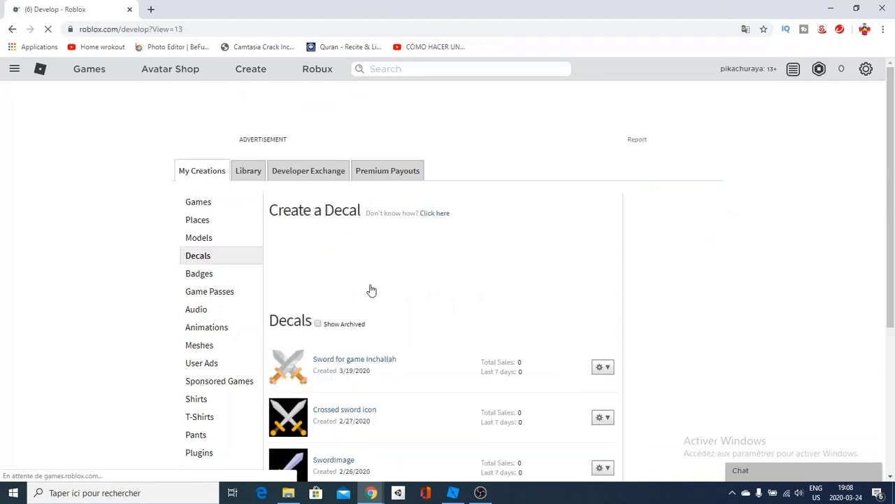
{"action": "scroll", "coordinate": [311, 347], "scroll_direction": "down", "scroll_amount": 1}
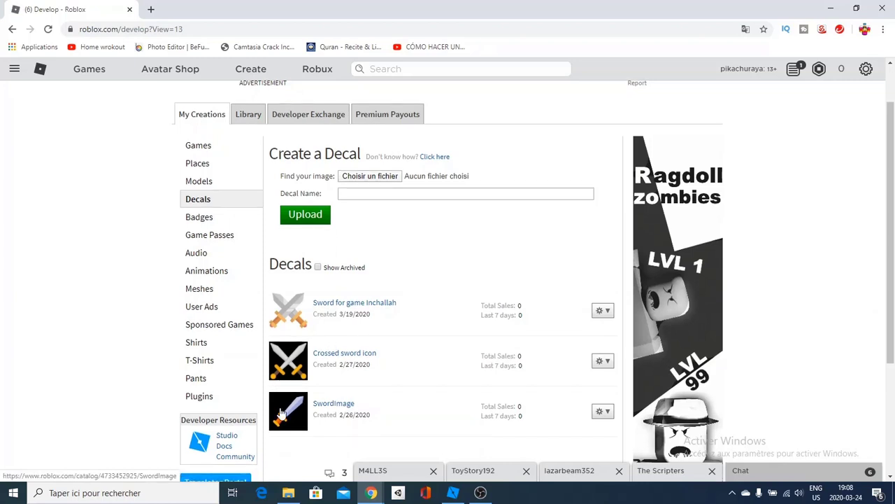
{"action": "left_click", "coordinate": [282, 413]}
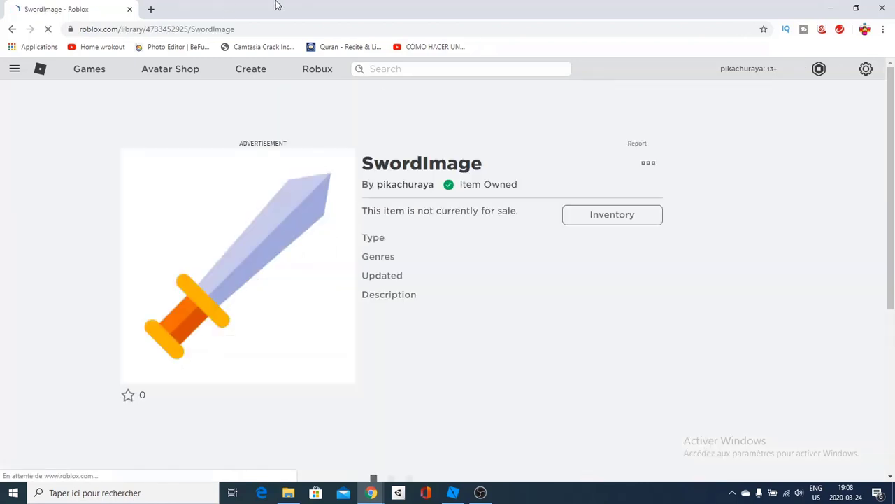
{"action": "double_click", "coordinate": [184, 29]}
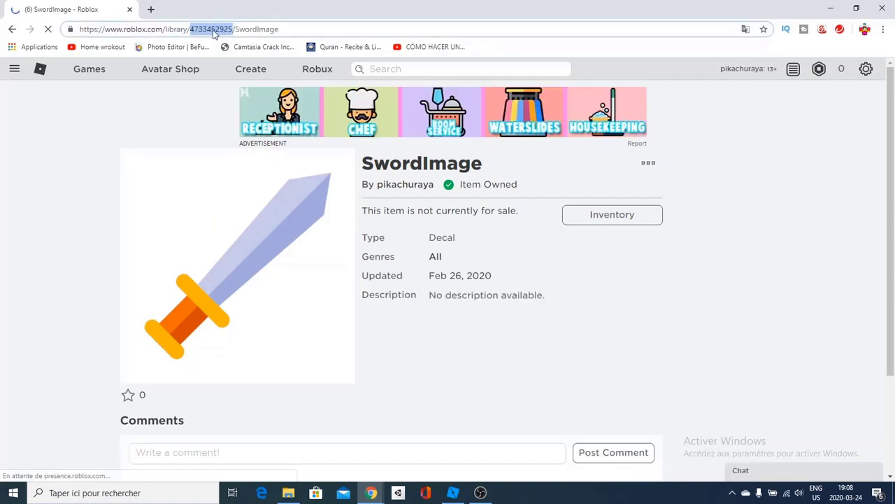
{"action": "right_click", "coordinate": [214, 32]}
{"action": "left_click", "coordinate": [236, 90]}
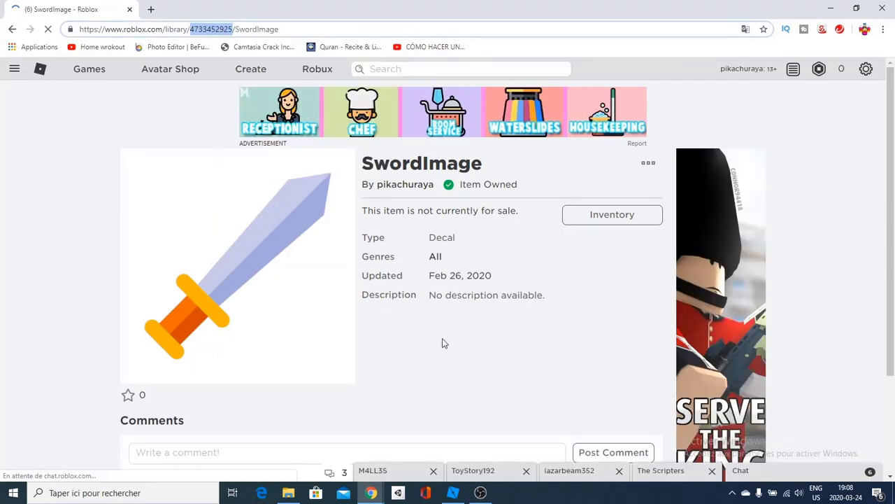
{"action": "left_click", "coordinate": [453, 492]}
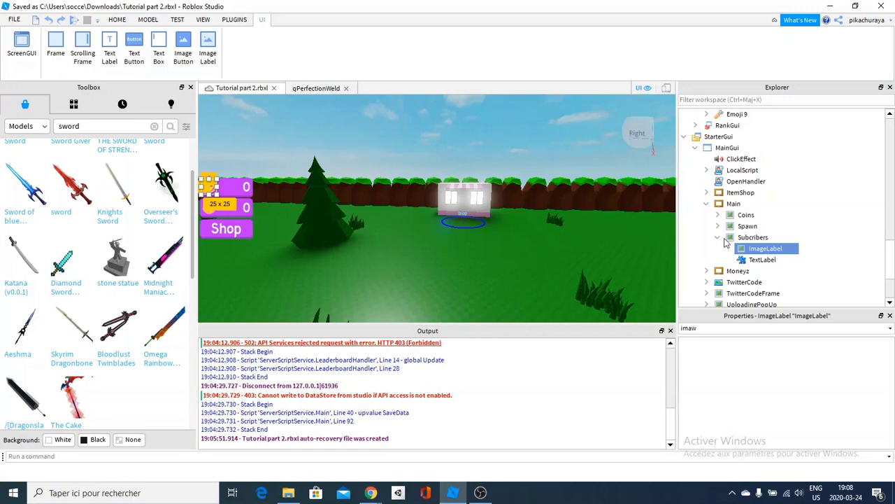
{"action": "left_click", "coordinate": [739, 328]}
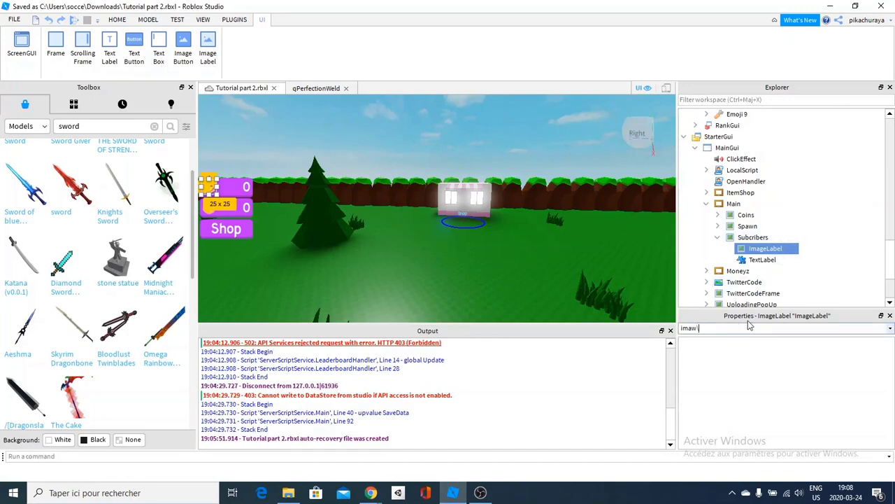
{"action": "key", "text": "BackSpace"}
{"action": "left_click", "coordinate": [779, 385]}
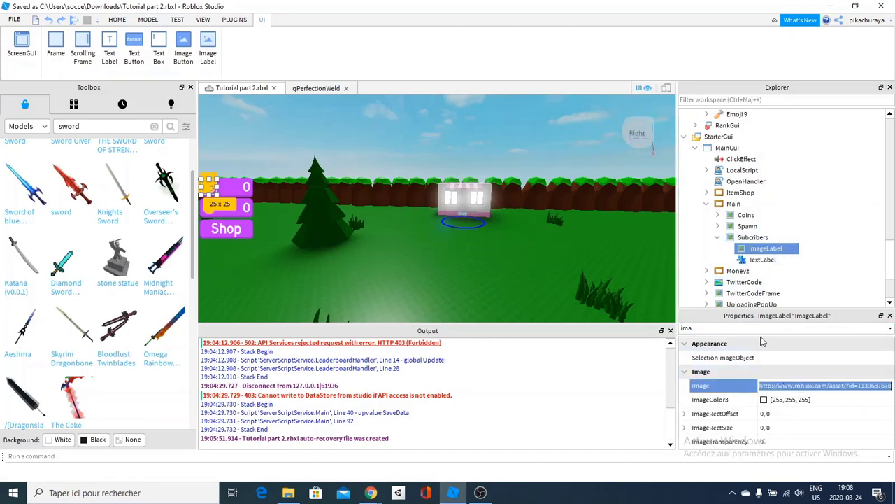
{"action": "key", "text": "ctrl+v"}
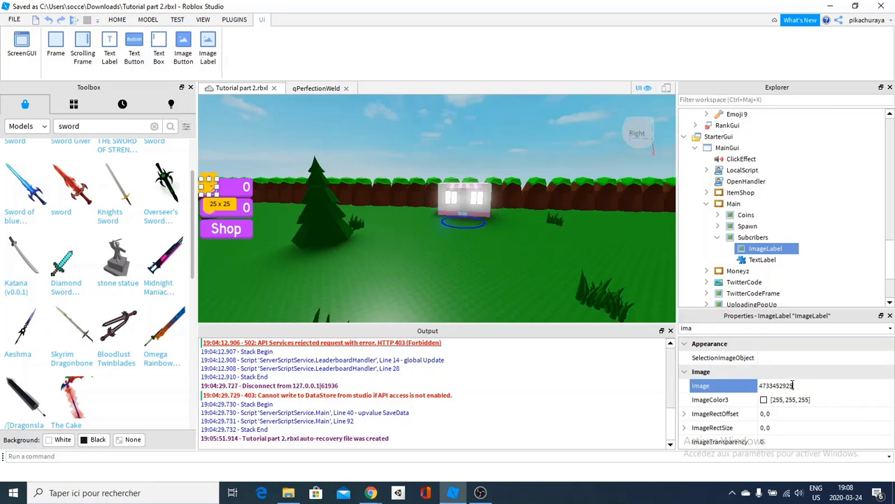
{"action": "key", "text": "Return"}
{"action": "left_click", "coordinate": [392, 142]}
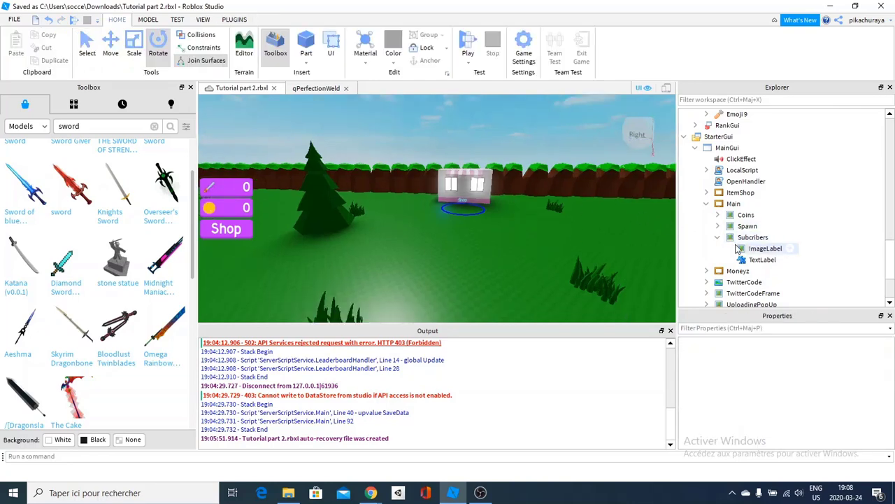
Enlarge the sword icon in the Subcribers label to about 37 x 37, adjust its placement and deselect it
{"action": "left_click", "coordinate": [766, 248]}
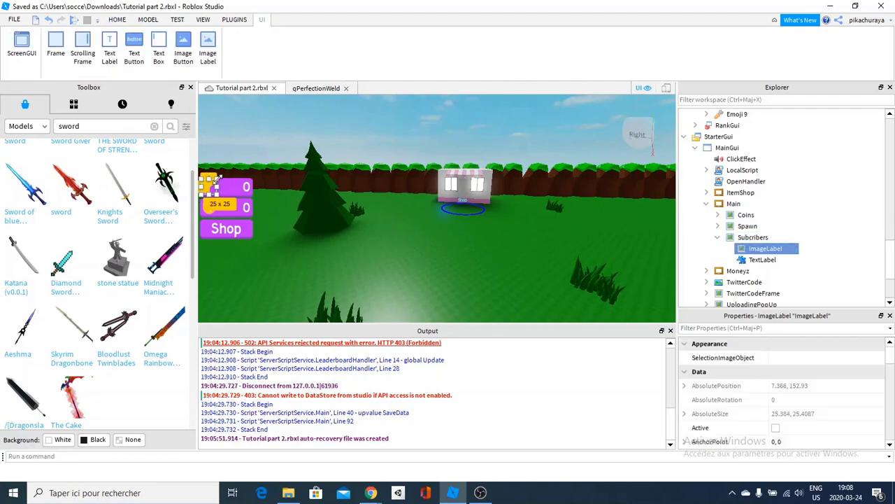
{"action": "left_click_drag", "start_coordinate": [217, 178], "coordinate": [223, 173]}
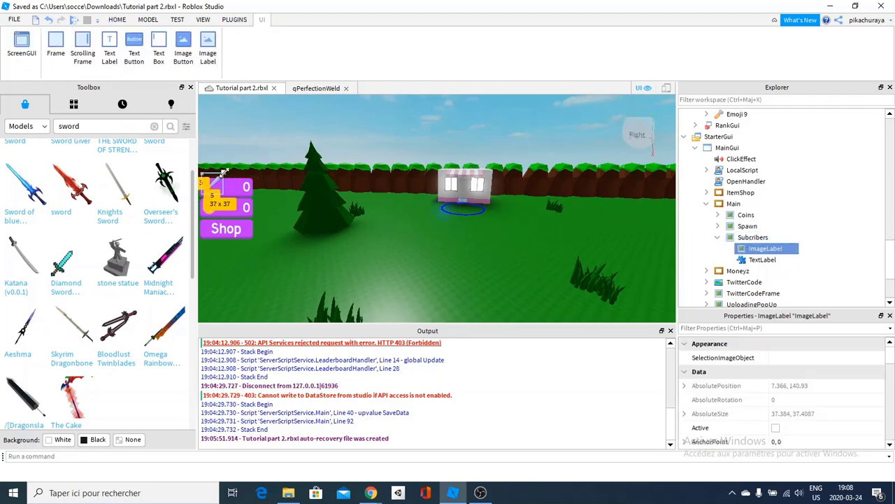
{"action": "left_click", "coordinate": [217, 188]}
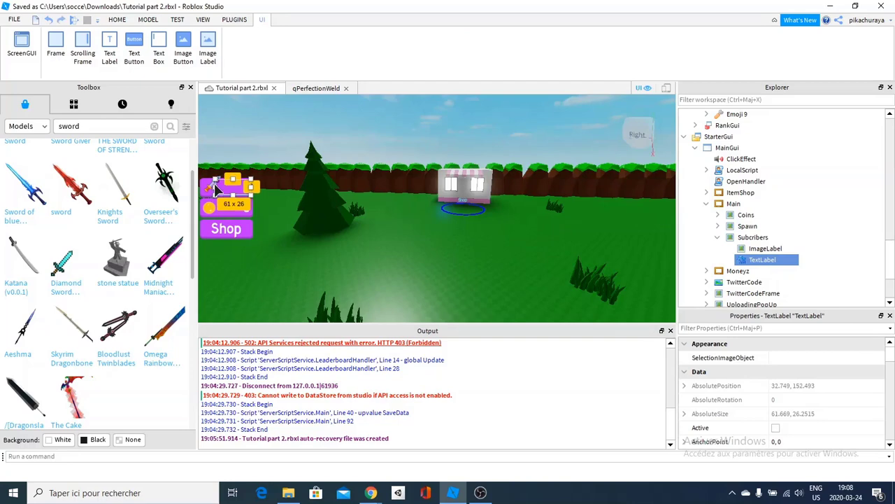
{"action": "left_click", "coordinate": [213, 186]}
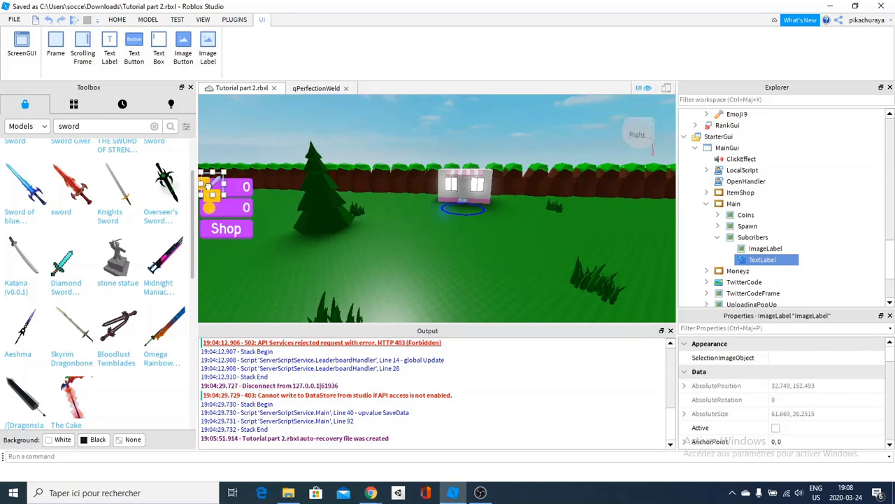
{"action": "left_click", "coordinate": [288, 121]}
{"action": "right_click_drag", "start_coordinate": [415, 169], "coordinate": [415, 168]}
{"action": "key", "text": "w"}
{"action": "key", "text": "s"}
{"action": "key", "text": "w"}
{"action": "key", "text": "s"}
{"action": "key", "text": "w"}
{"action": "key", "text": "s"}
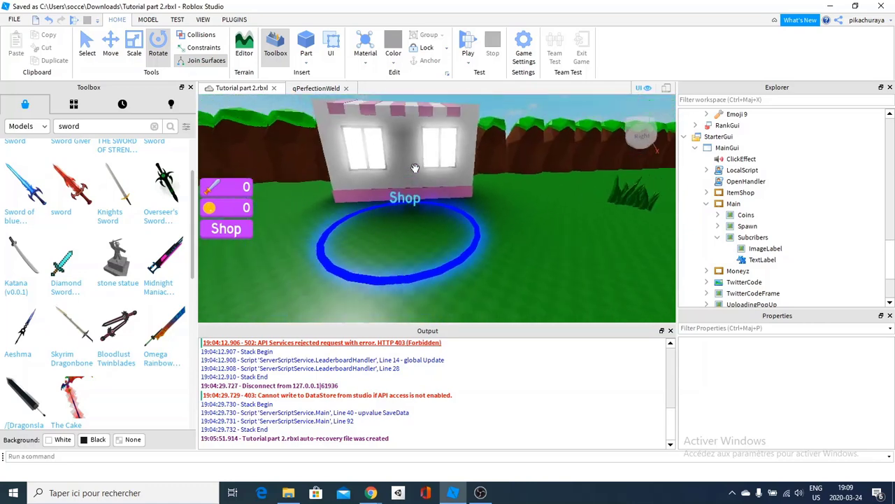
{"action": "scroll", "coordinate": [415, 168], "scroll_direction": "down", "scroll_amount": 3}
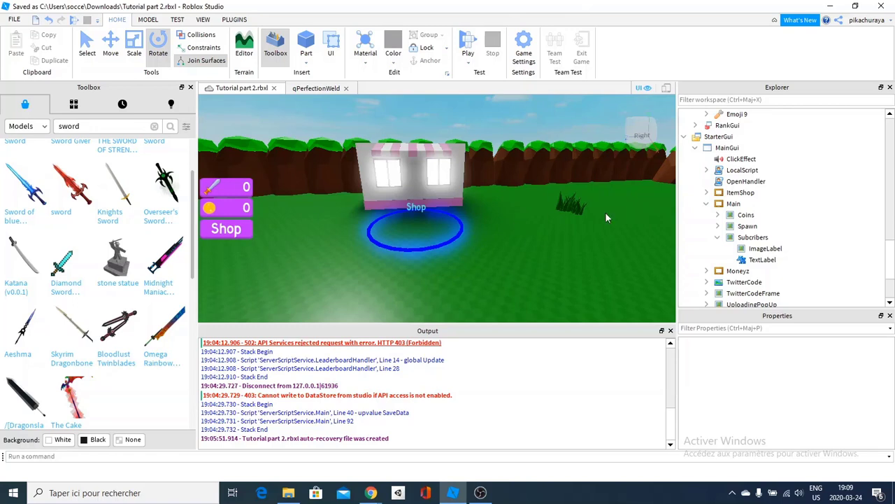
Expand RemoteEvents in ReplicatedStorage, look through the game's object tree and open the LocalScript inside MainGui
{"action": "scroll", "coordinate": [784, 210], "scroll_direction": "up", "scroll_amount": 10}
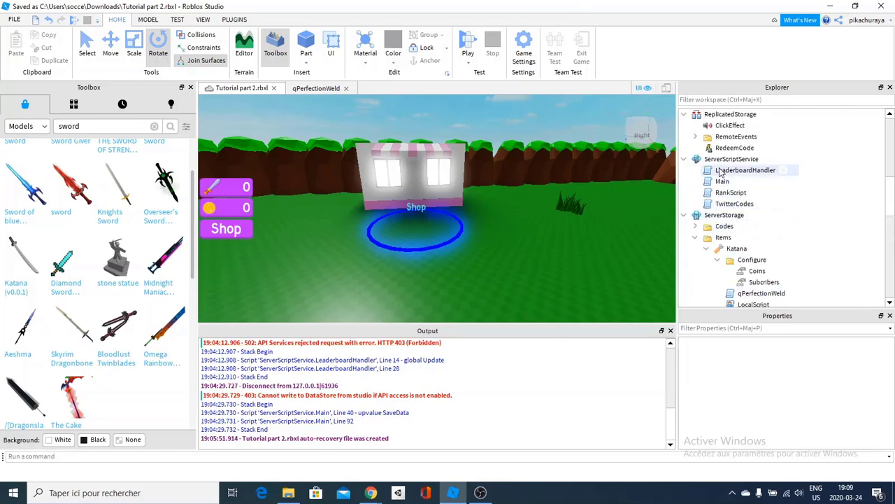
{"action": "scroll", "coordinate": [722, 172], "scroll_direction": "up", "scroll_amount": 2}
{"action": "left_click", "coordinate": [696, 204]}
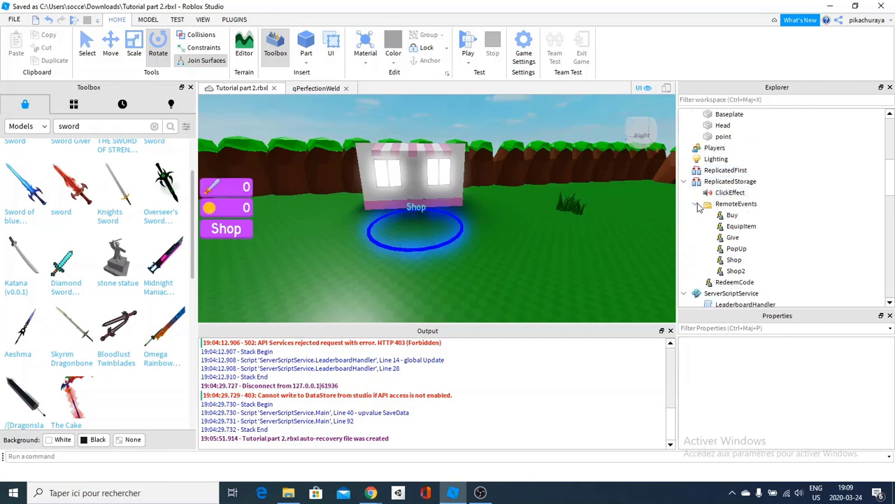
{"action": "scroll", "coordinate": [699, 208], "scroll_direction": "up", "scroll_amount": 2}
{"action": "scroll", "coordinate": [710, 247], "scroll_direction": "down", "scroll_amount": 8}
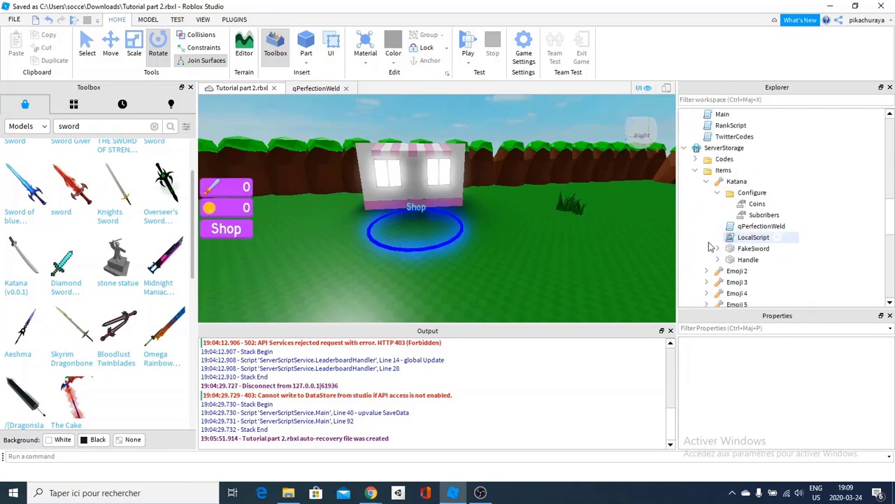
{"action": "scroll", "coordinate": [710, 246], "scroll_direction": "down", "scroll_amount": 8}
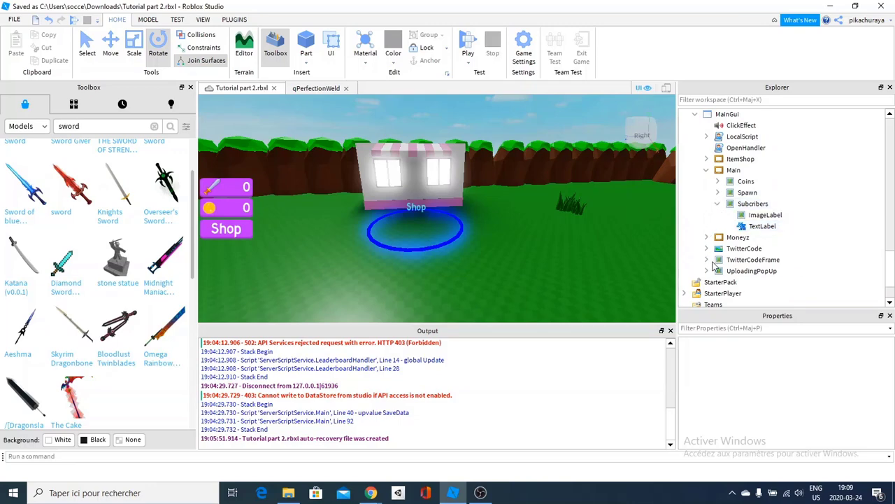
{"action": "double_click", "coordinate": [727, 138]}
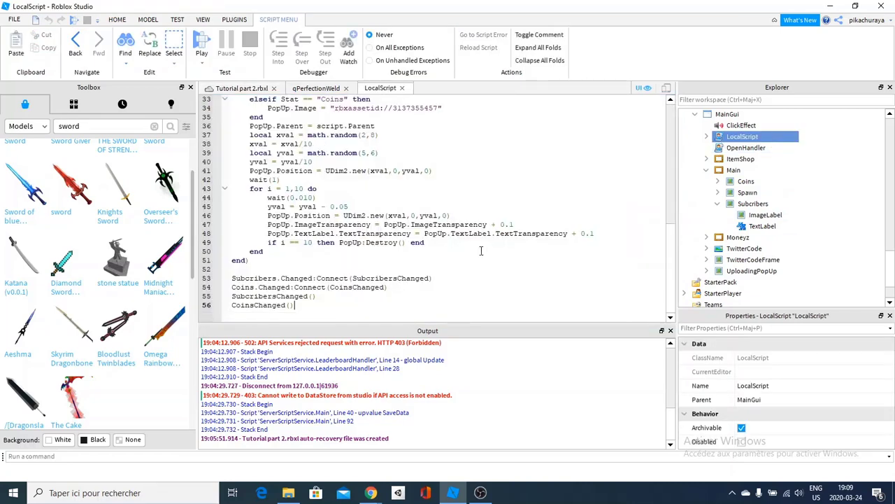
{"action": "scroll", "coordinate": [470, 232], "scroll_direction": "down", "scroll_amount": 1}
{"action": "scroll", "coordinate": [387, 181], "scroll_direction": "up", "scroll_amount": 4}
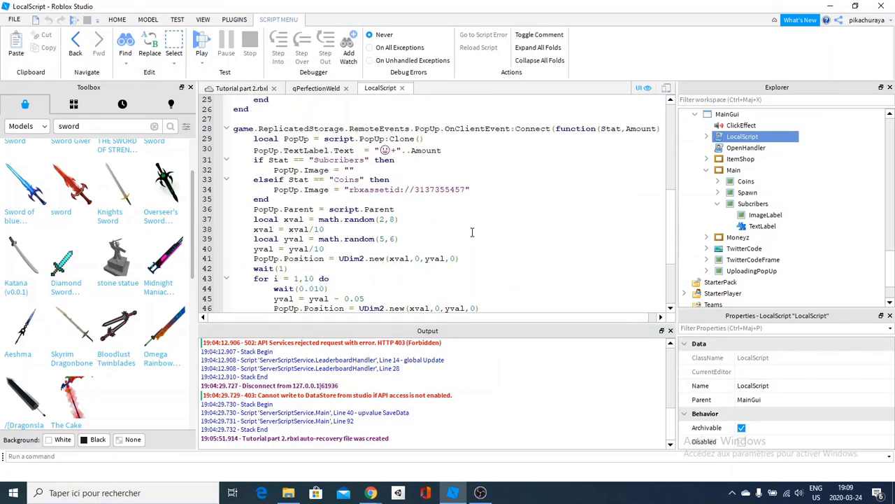
{"action": "scroll", "coordinate": [384, 189], "scroll_direction": "up", "scroll_amount": 4, "text": "ctrl"}
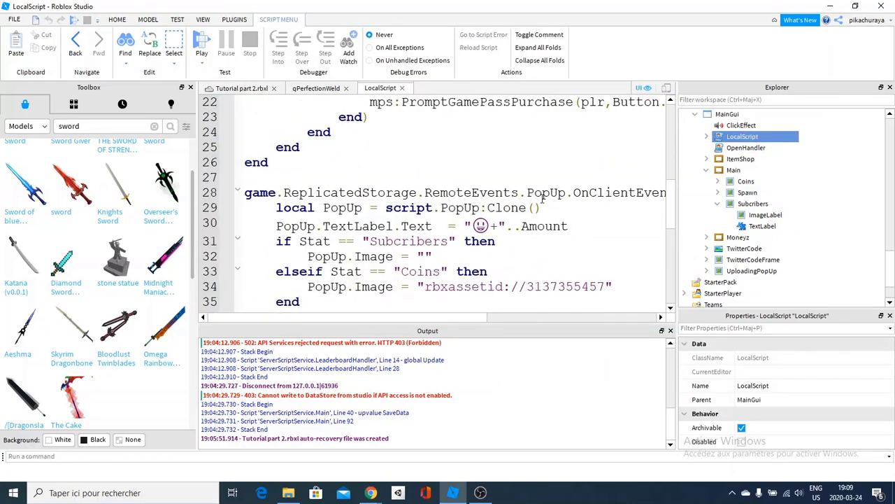
{"action": "left_click_drag", "start_coordinate": [491, 224], "coordinate": [484, 221]}
{"action": "left_click_drag", "start_coordinate": [311, 256], "coordinate": [428, 256]}
{"action": "left_click", "coordinate": [426, 256]}
{"action": "key", "text": "ctrl+v"}
{"action": "key", "text": "ctrl+z"}
Replace the smiley emoji in the PopUp text string on line 30 of the LocalScript with ⚔
{"action": "left_click", "coordinate": [492, 226]}
{"action": "key", "text": "BackSpace"}
{"action": "type", "text": "⚔"}
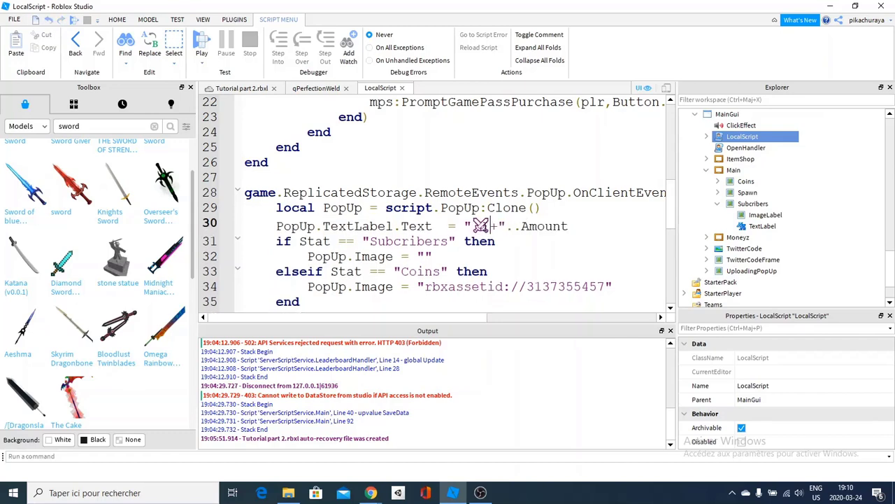
Return to the place's 3D view, save the place file and start a play test
{"action": "left_click", "coordinate": [217, 89]}
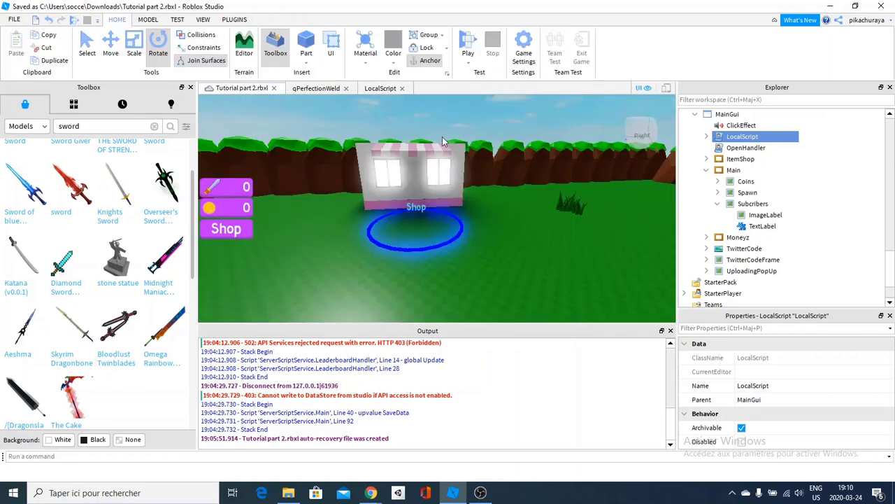
{"action": "key", "text": "ctrl+s"}
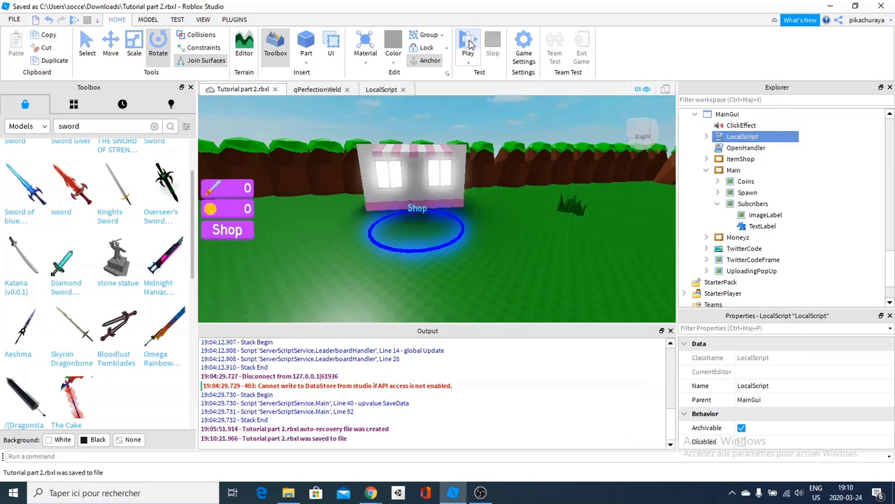
{"action": "left_click", "coordinate": [468, 46]}
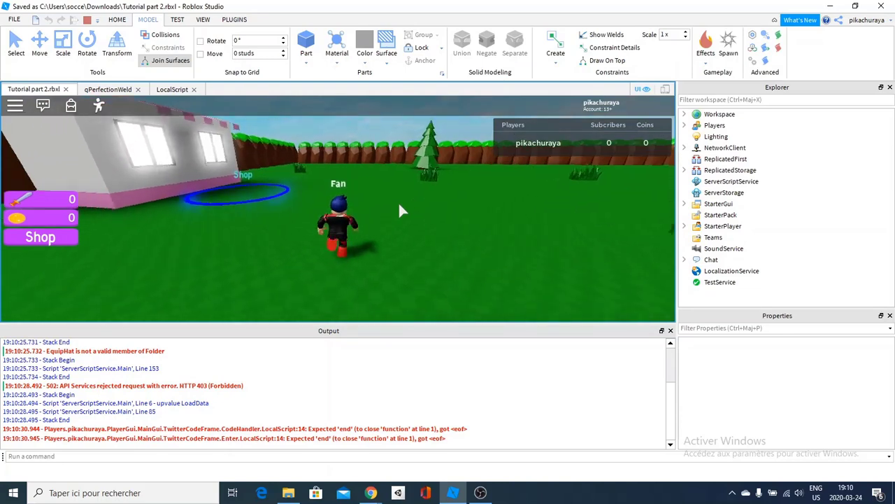
Run the character around the shop area, hide the player leaderboard and equip the Katana
{"action": "key", "text": "w"}
{"action": "right_click_drag", "start_coordinate": [398, 201], "coordinate": [398, 200]}
{"action": "key", "text": "Tab"}
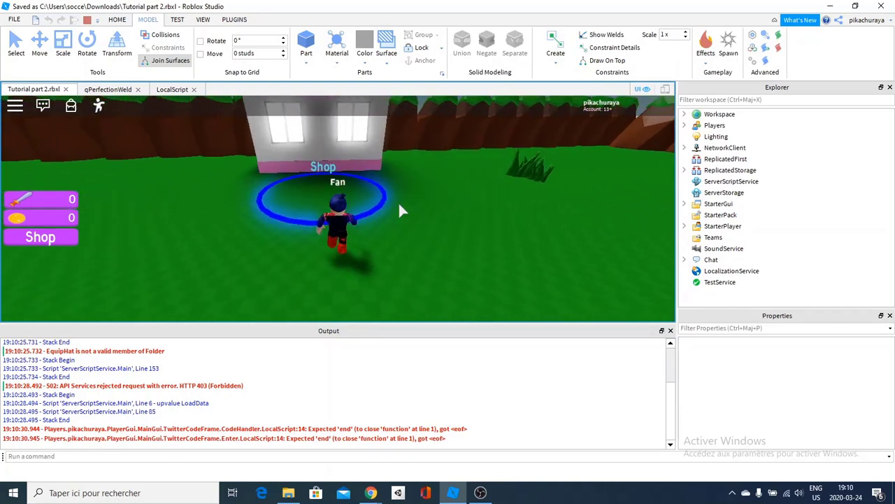
{"action": "left_click", "coordinate": [360, 289]}
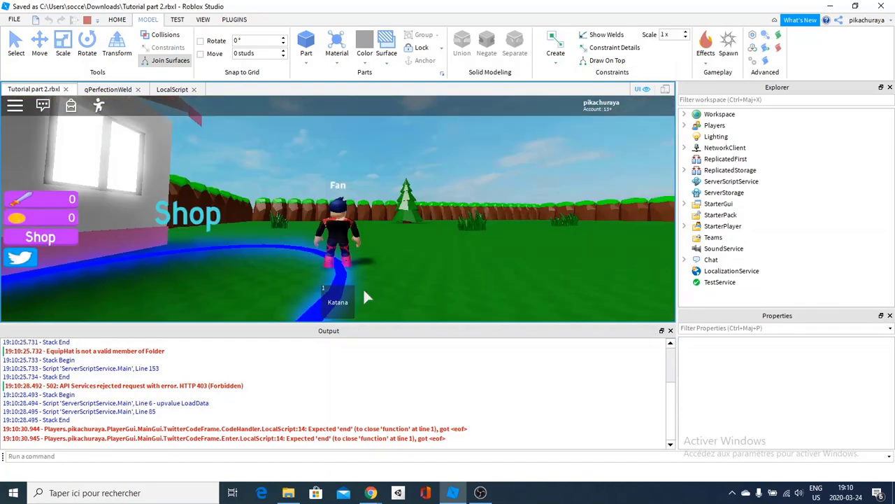
{"action": "key", "text": "a"}
{"action": "key", "text": "1"}
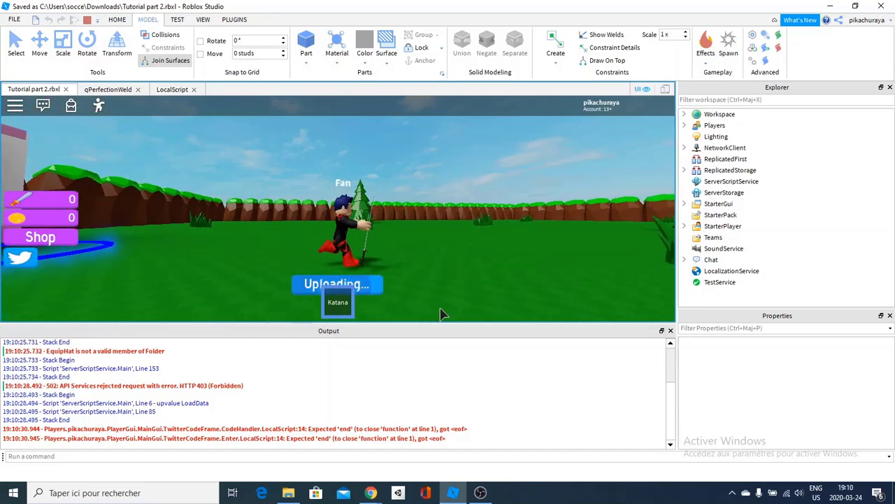
Use the Katana several times while running around to test the reward pop-up, and end the play test
{"action": "left_click", "coordinate": [444, 226]}
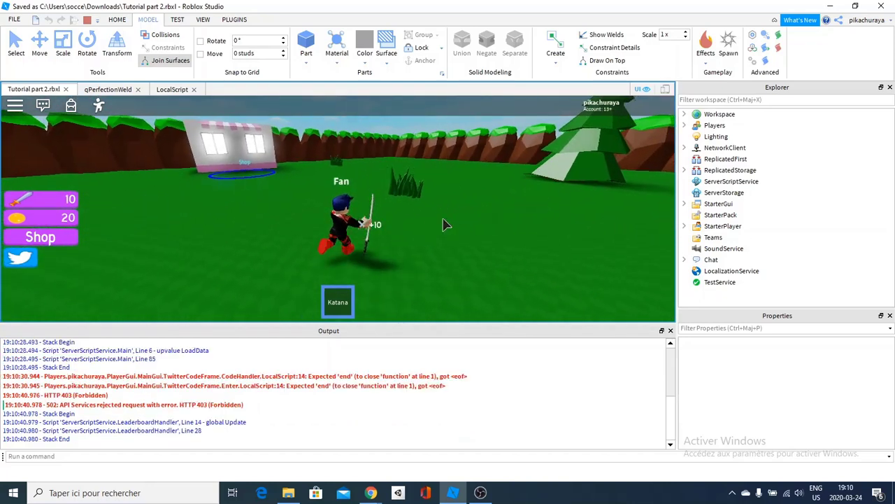
{"action": "key", "text": "w"}
{"action": "right_click_drag", "start_coordinate": [532, 203], "coordinate": [533, 203]}
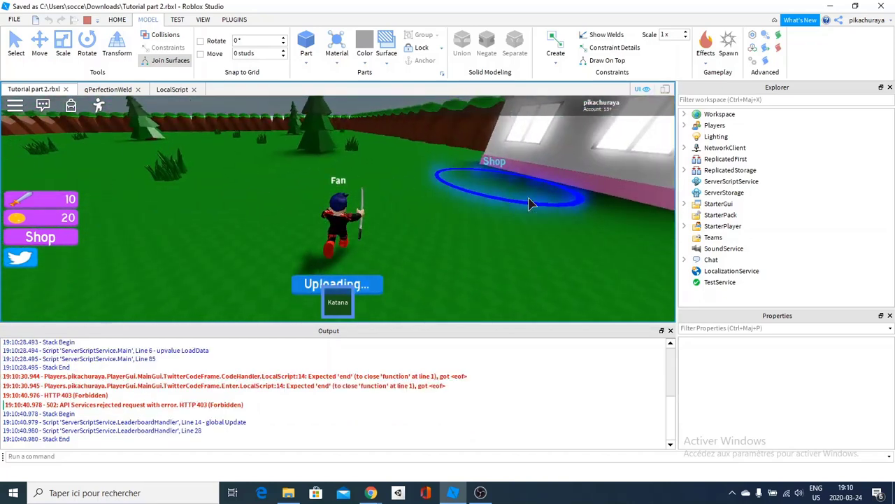
{"action": "left_click", "coordinate": [529, 203]}
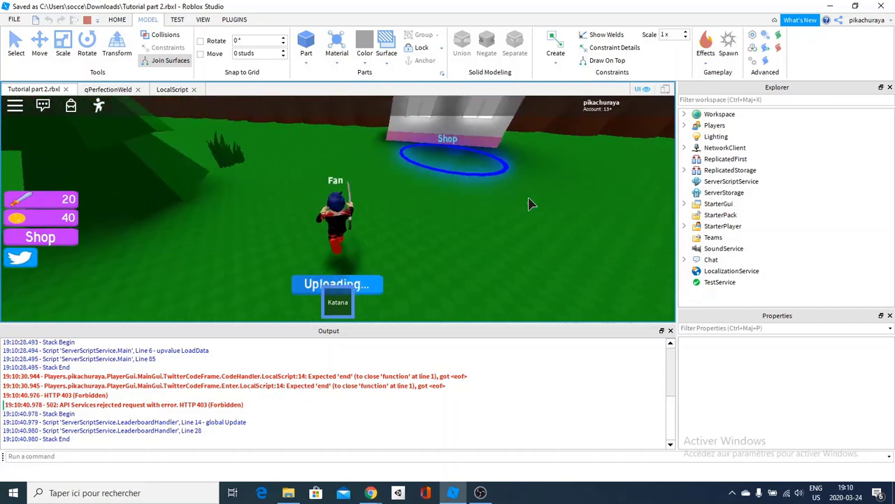
{"action": "left_click", "coordinate": [529, 203]}
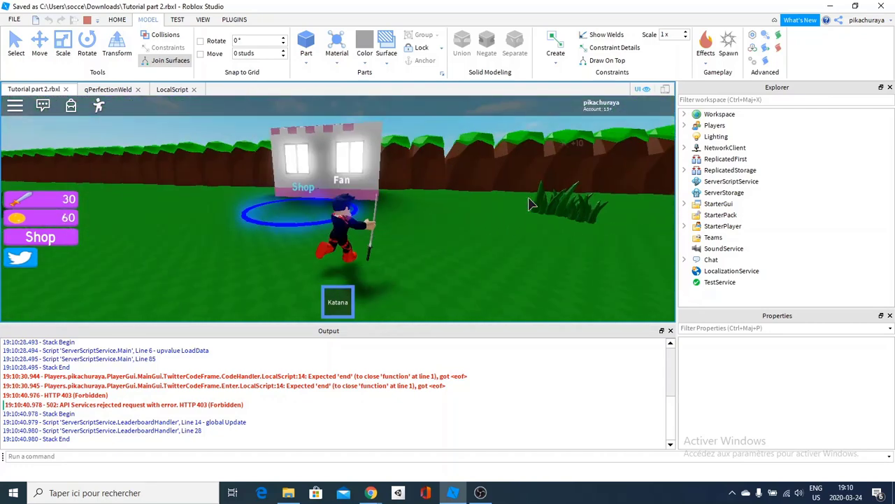
{"action": "key", "text": "d"}
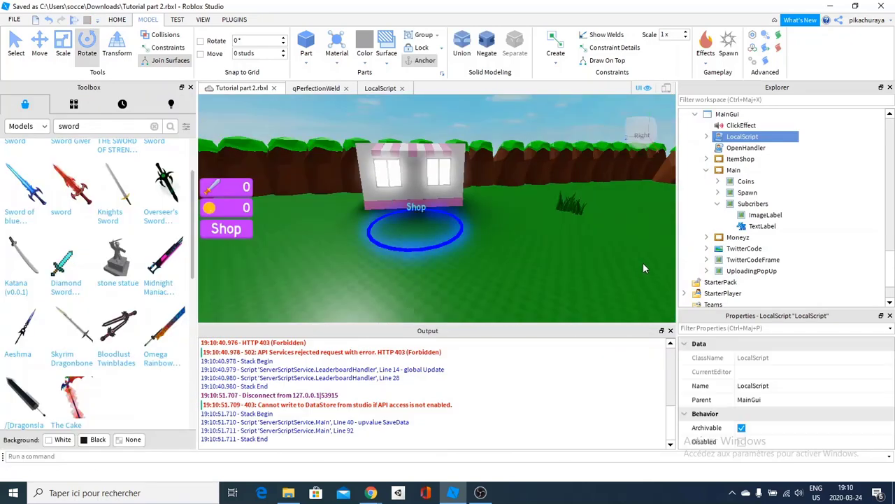
{"action": "right_click_drag", "start_coordinate": [458, 172], "coordinate": [460, 173]}
{"action": "scroll", "coordinate": [460, 174], "scroll_direction": "down", "scroll_amount": 3}
{"action": "scroll", "coordinate": [461, 173], "scroll_direction": "up", "scroll_amount": 3}
{"action": "key", "text": "a"}
{"action": "key", "text": "s"}
{"action": "key", "text": "d"}
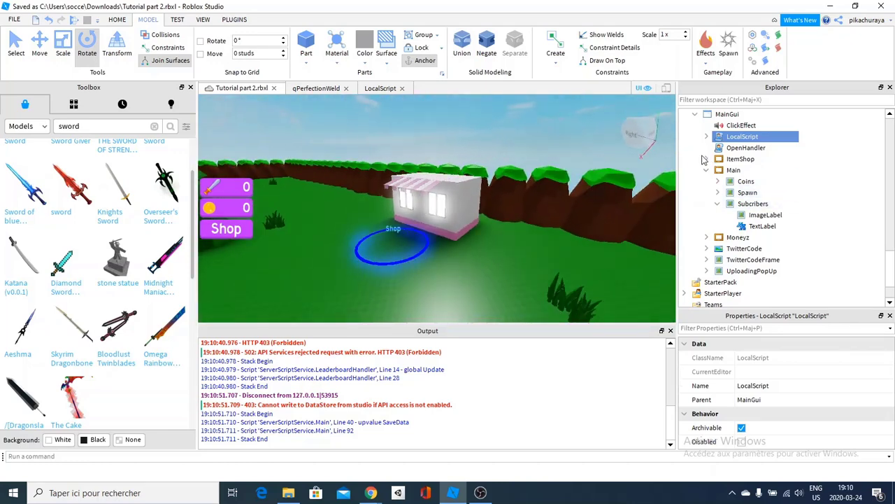
{"action": "scroll", "coordinate": [706, 168], "scroll_direction": "down", "scroll_amount": 2}
{"action": "scroll", "coordinate": [714, 196], "scroll_direction": "up", "scroll_amount": 4}
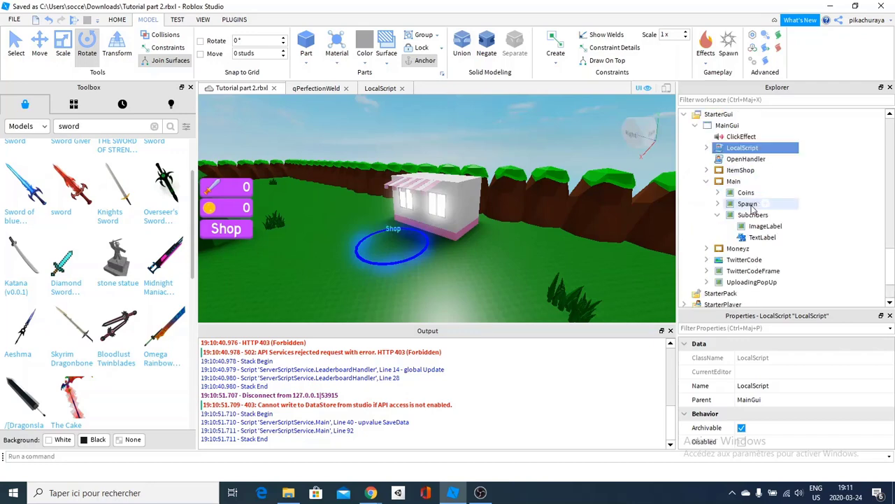